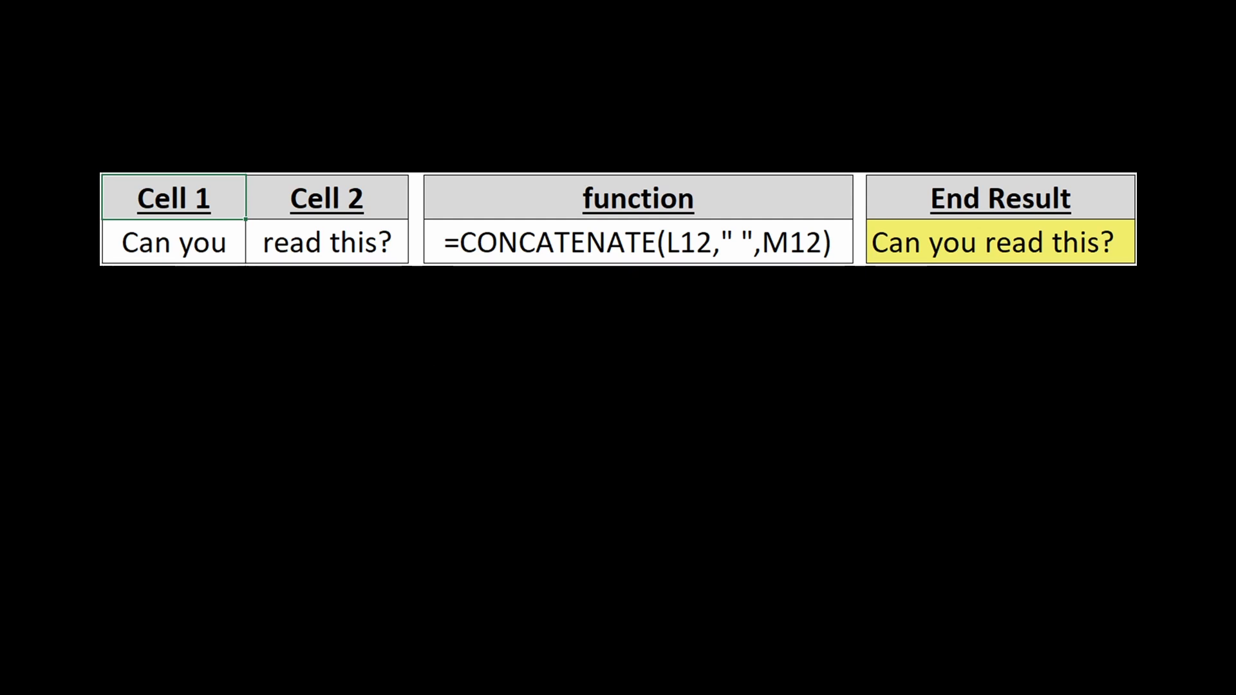
key("Right")
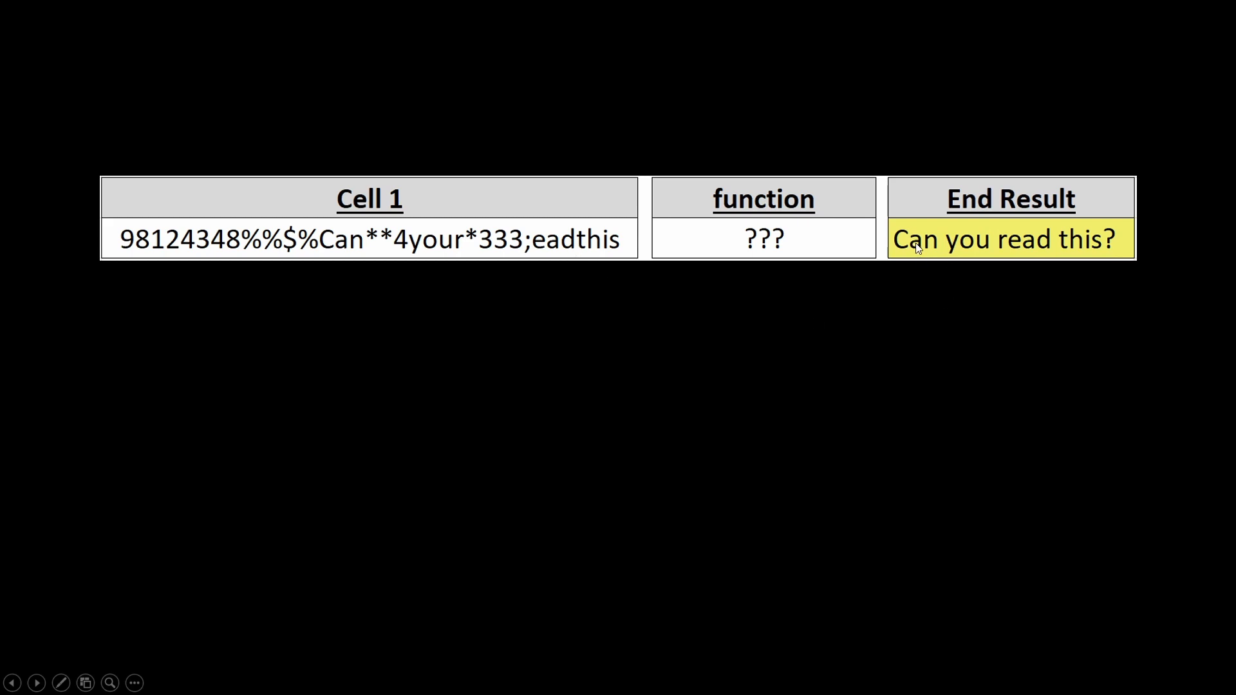
left_click(916, 339)
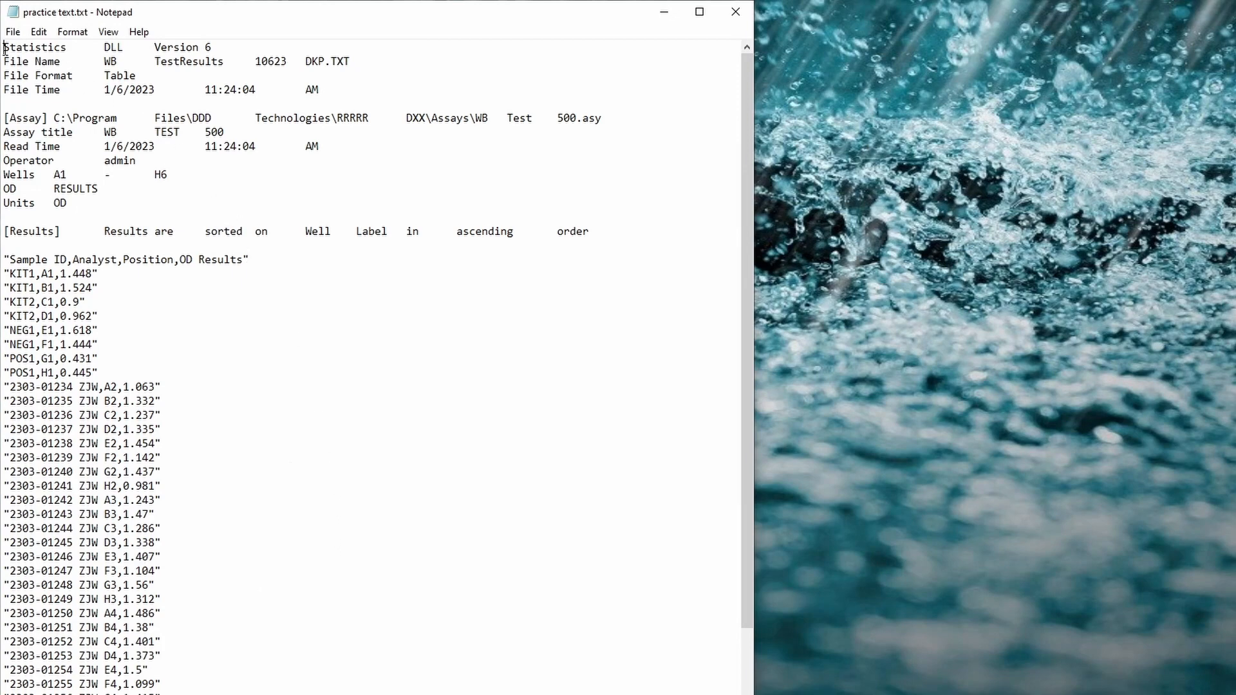
Examine the raw assay results in practice text.txt from start to end and close the file
left_click_drag(5, 49, 168, 694)
left_click(239, 686)
scroll(149, 406, "down", 6)
scroll(161, 408, "up", 6)
left_click(736, 12)
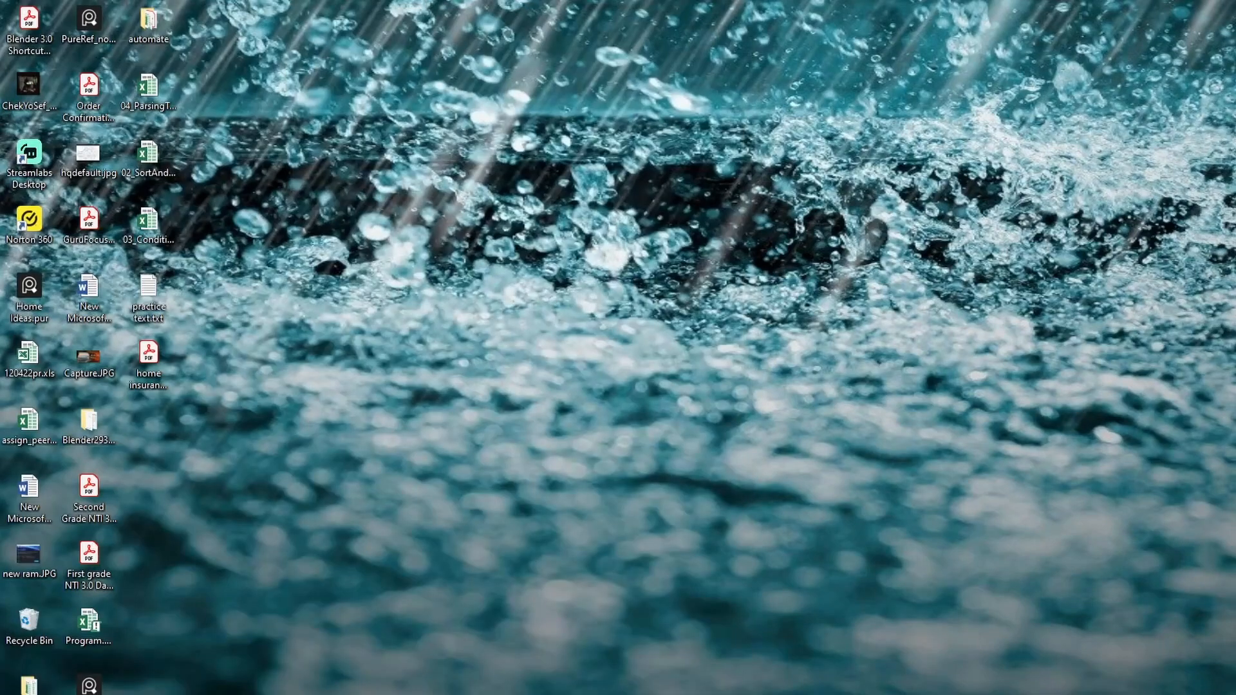
Switch to Excel and open the desktop file practice text.txt in it, filling the screen
left_click(473, 694)
left_click_drag(150, 291, 937, 333)
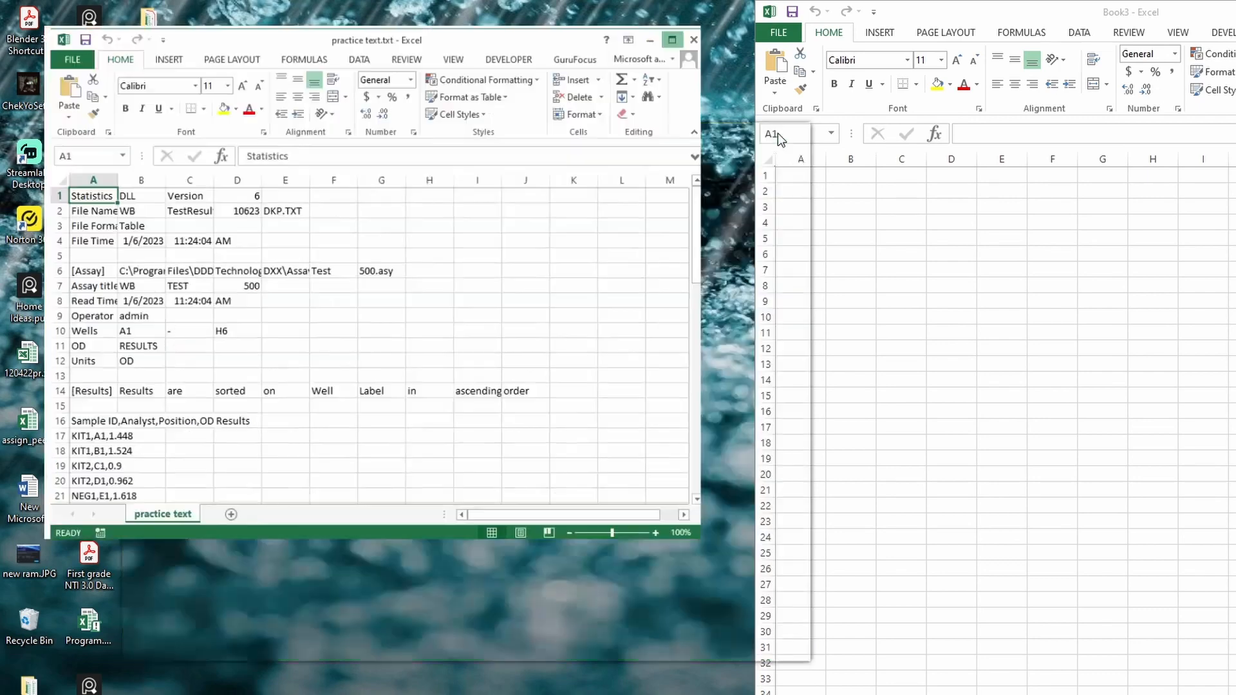
left_click(774, 134)
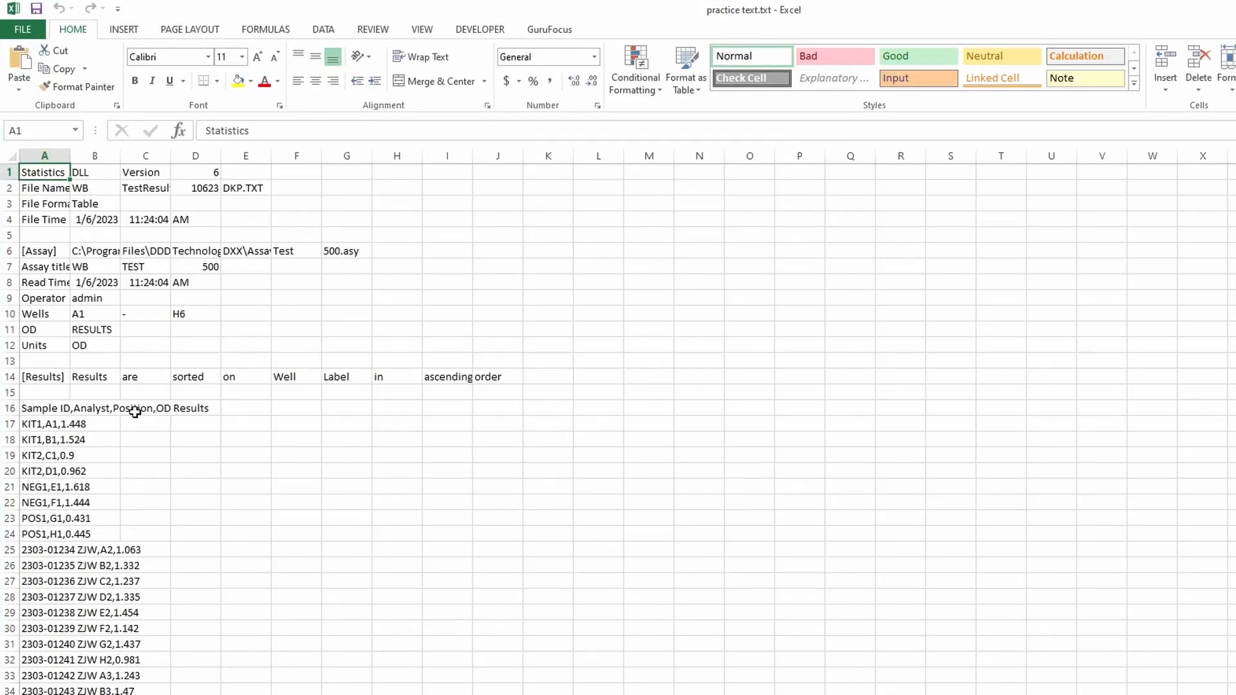
Autofit the widths of all columns in the practice text sheet
left_click(13, 156)
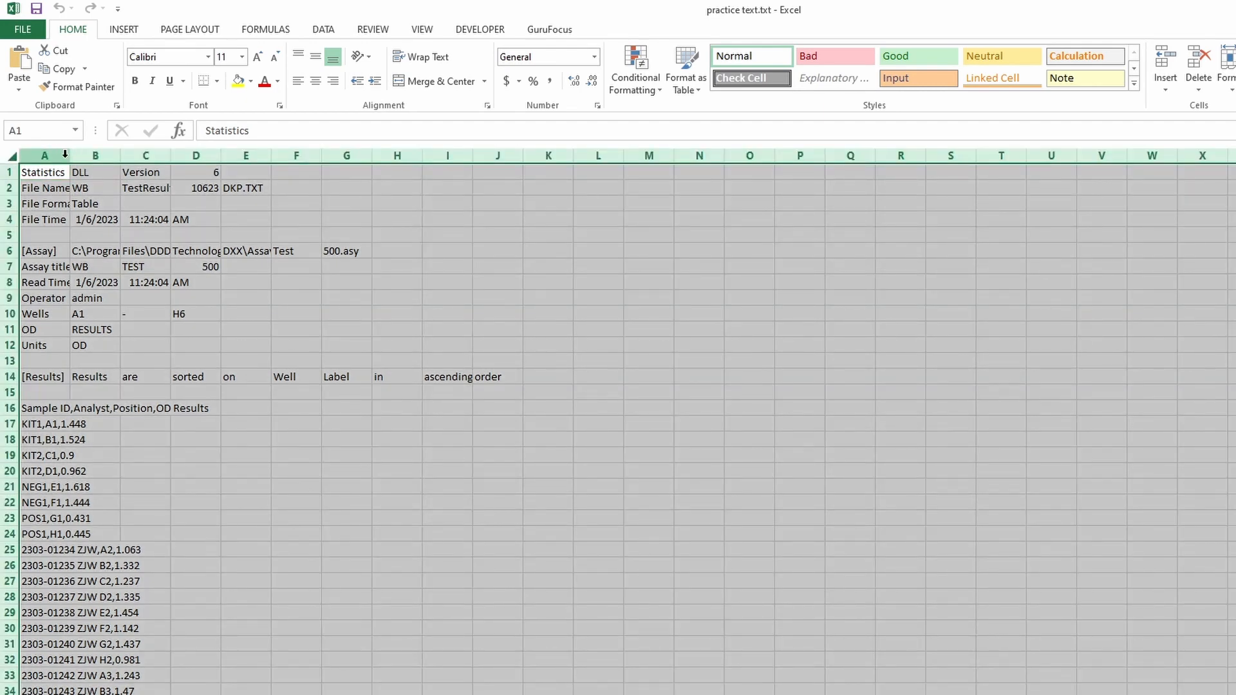
double_click(65, 155)
left_click(351, 532)
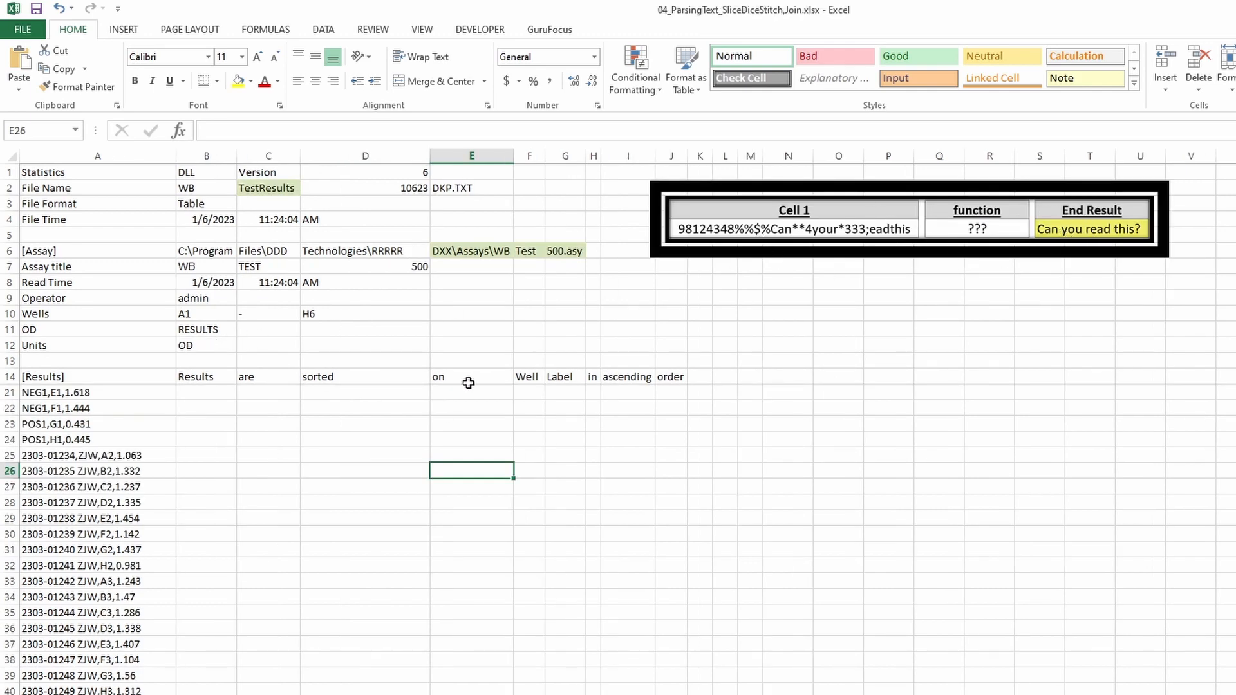
Examine the result, sample ID and analyst initials combined in cell A25, and the control records in A21 to A23
left_click(114, 456)
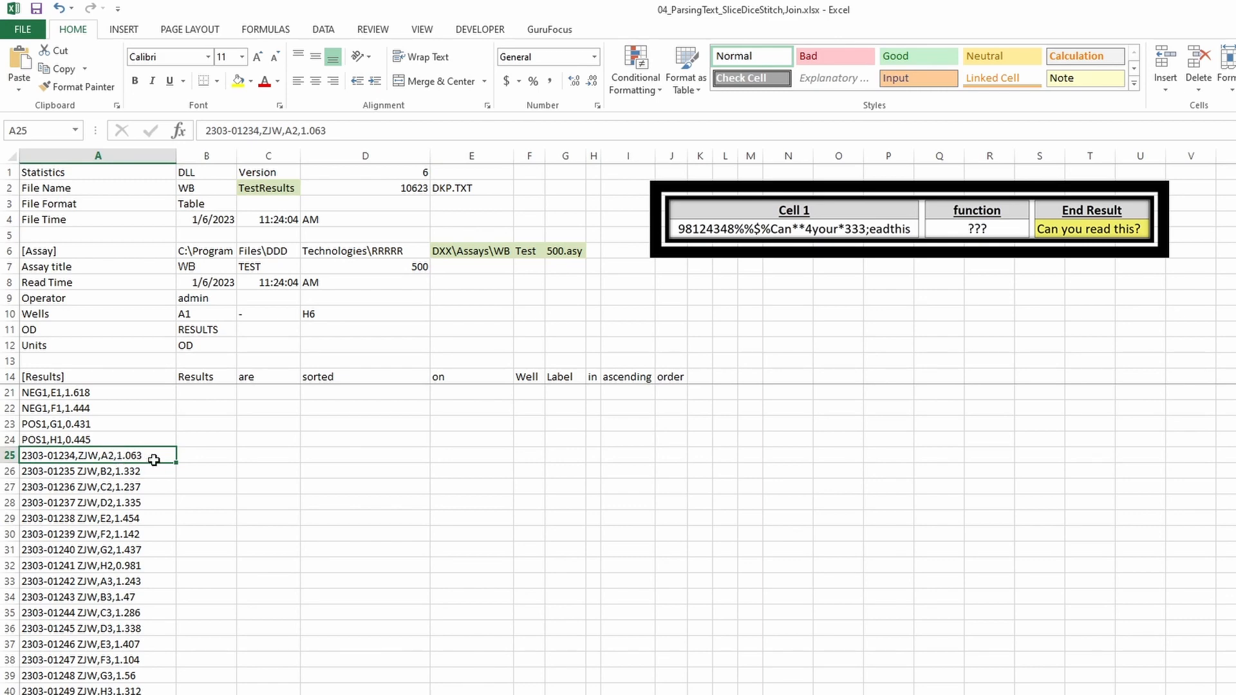
left_click_drag(301, 131, 327, 130)
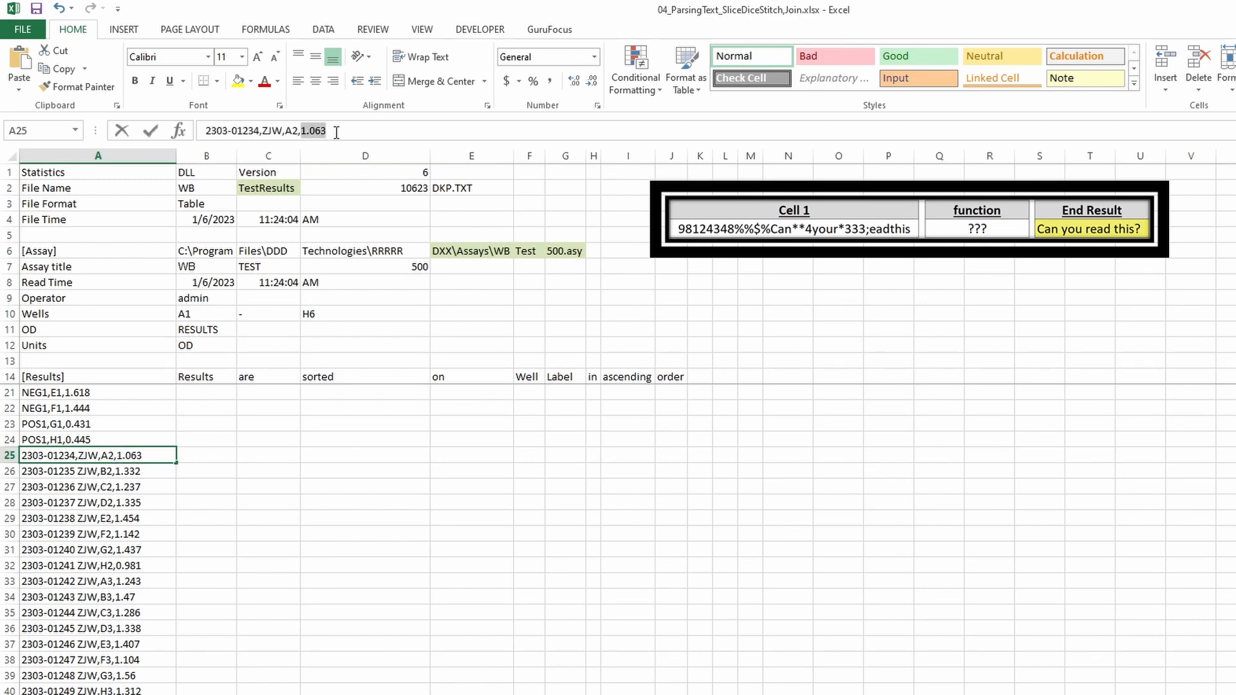
left_click(211, 131)
left_click_drag(211, 130, 259, 133)
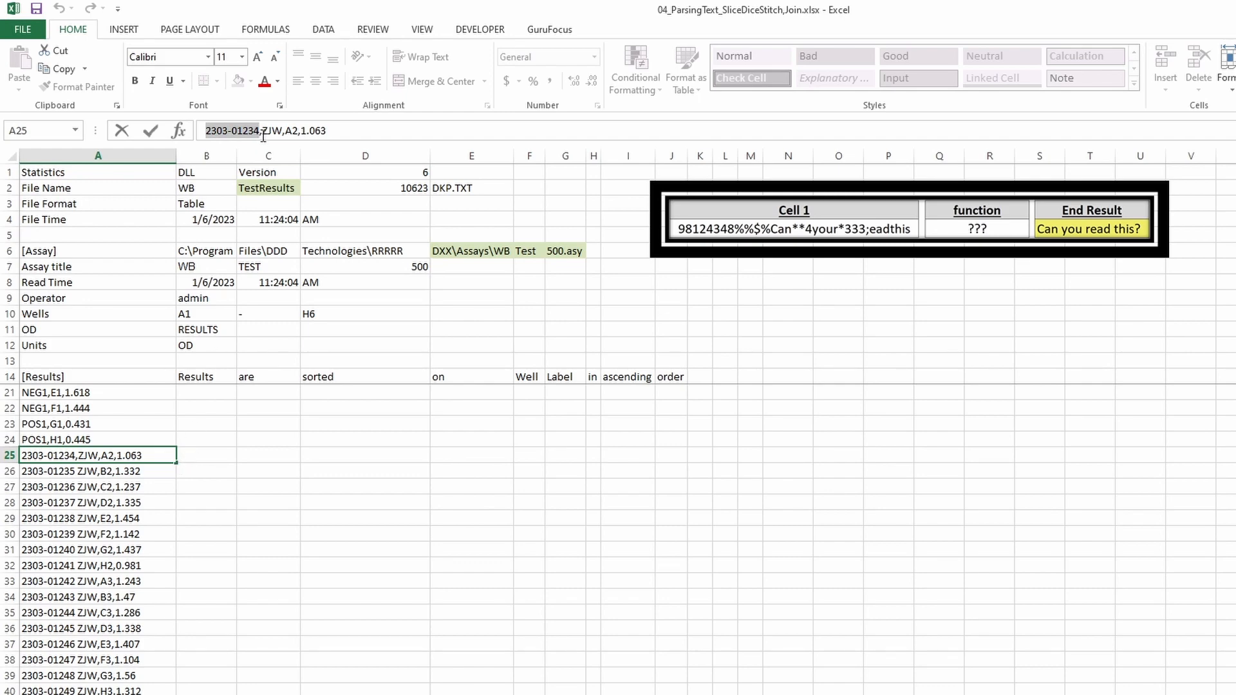
left_click_drag(262, 131, 283, 132)
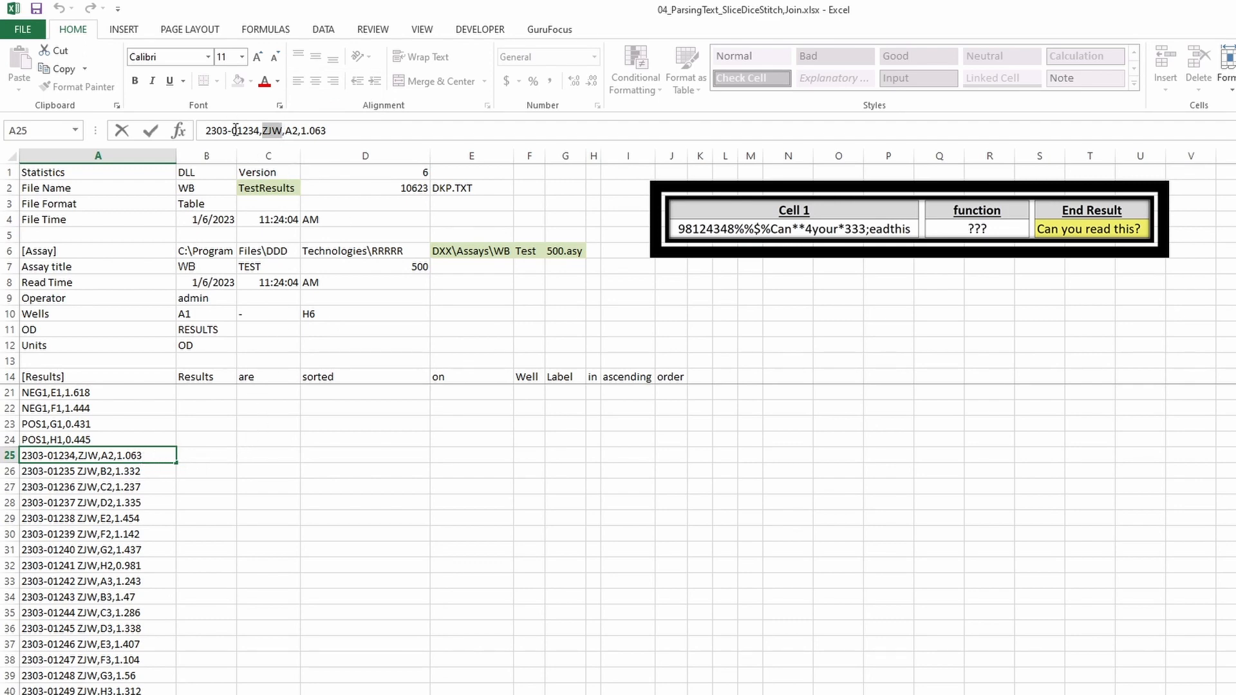
left_click(310, 491)
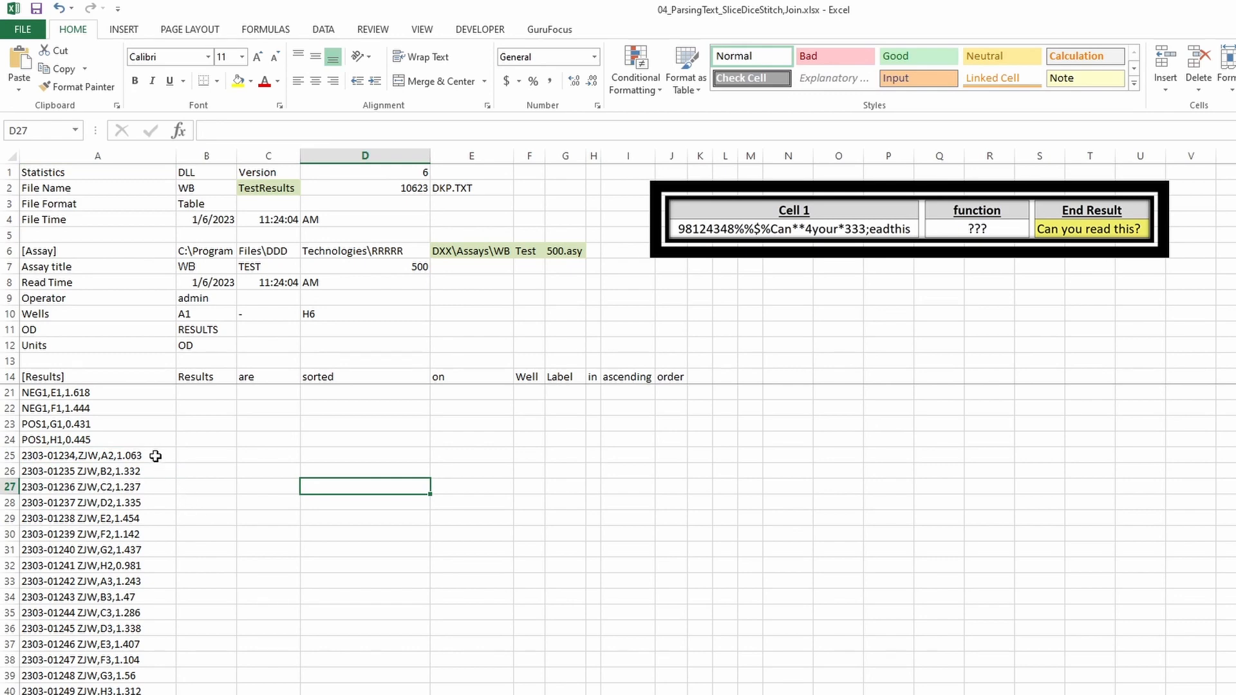
left_click(106, 391)
left_click(107, 409)
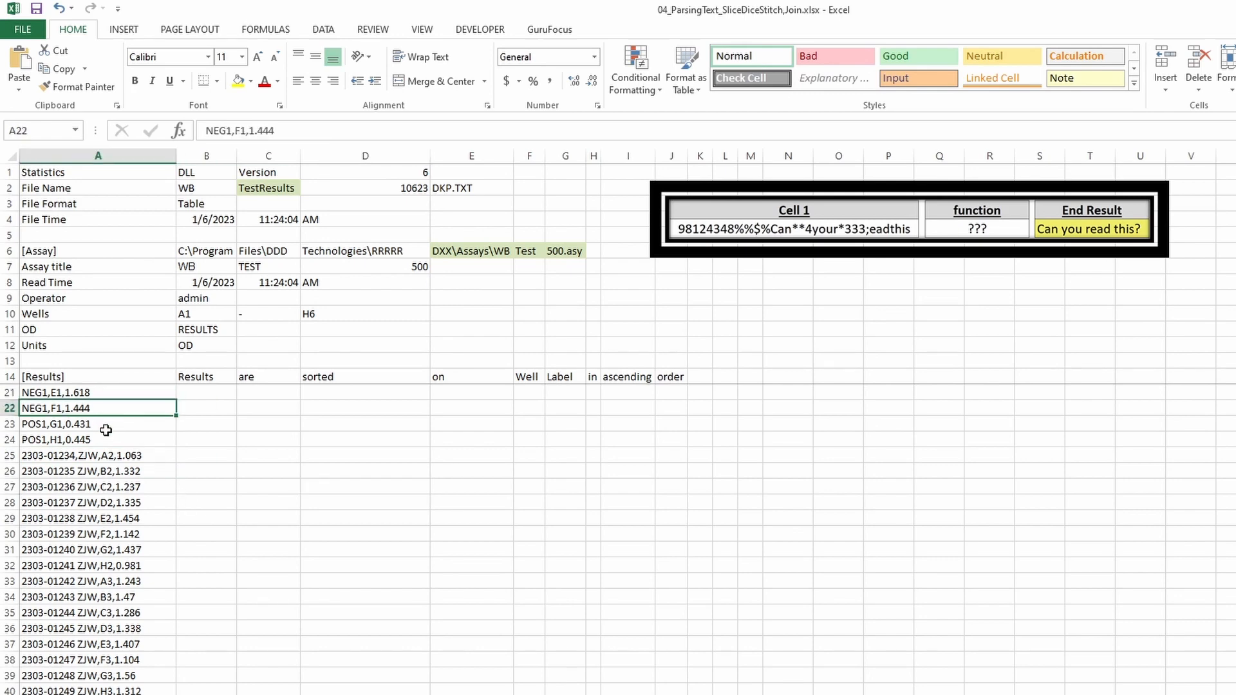
left_click(110, 426)
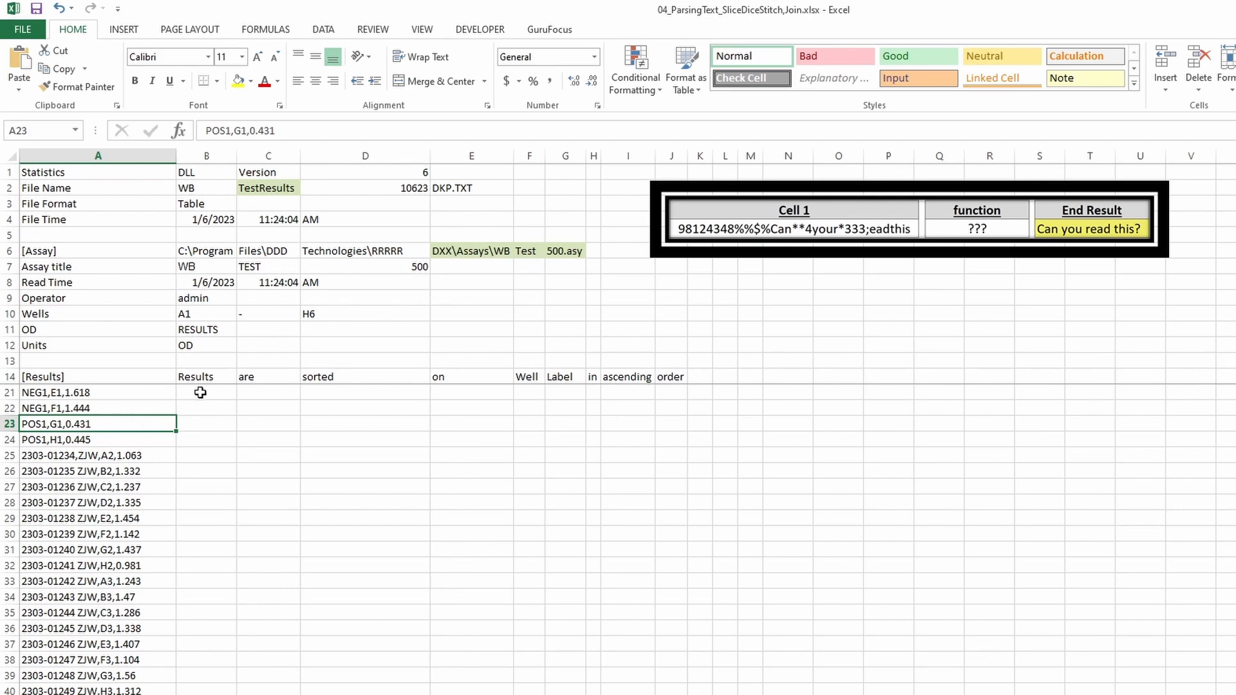
left_click(158, 391)
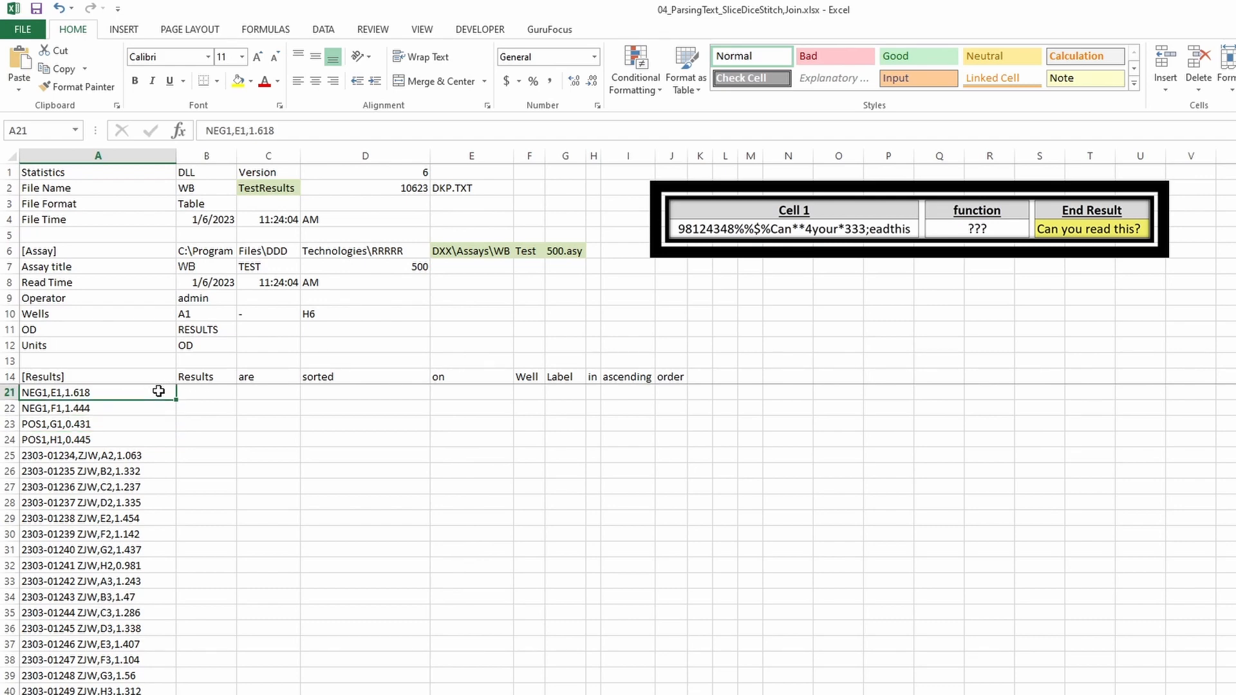
key("ctrl+shift+Down")
scroll(159, 391, "up", 9)
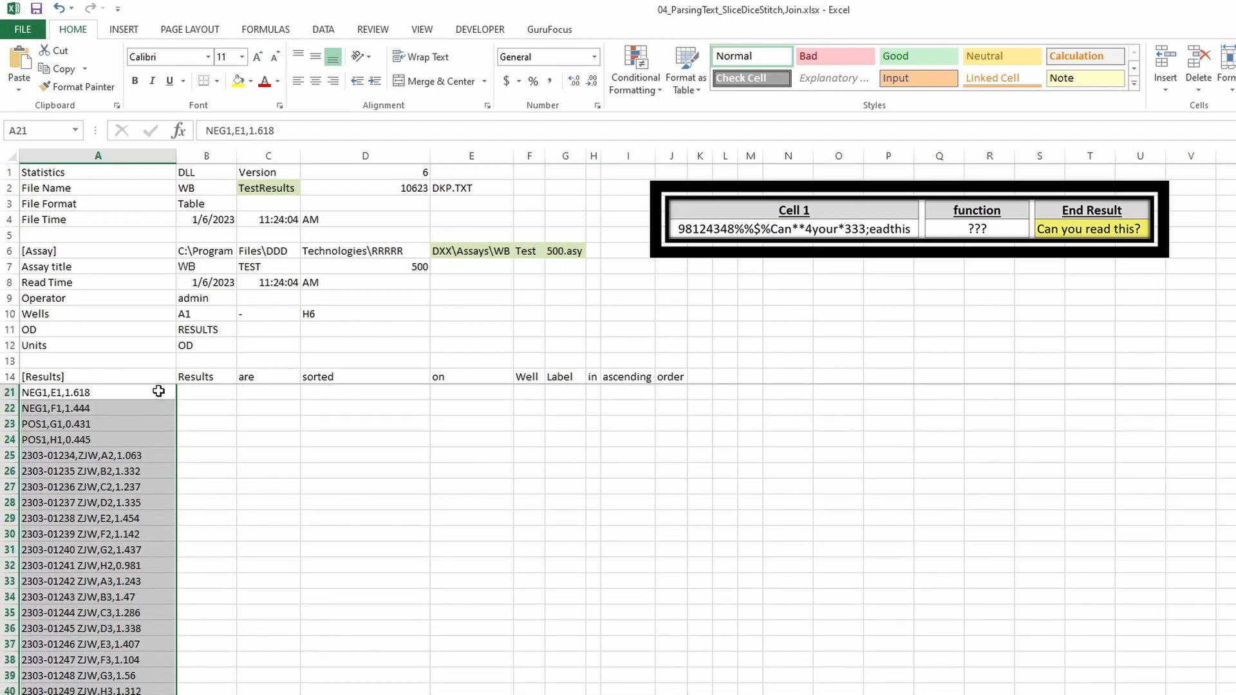
Select all result records in column A from A17 down to the last filled row
left_click(138, 425)
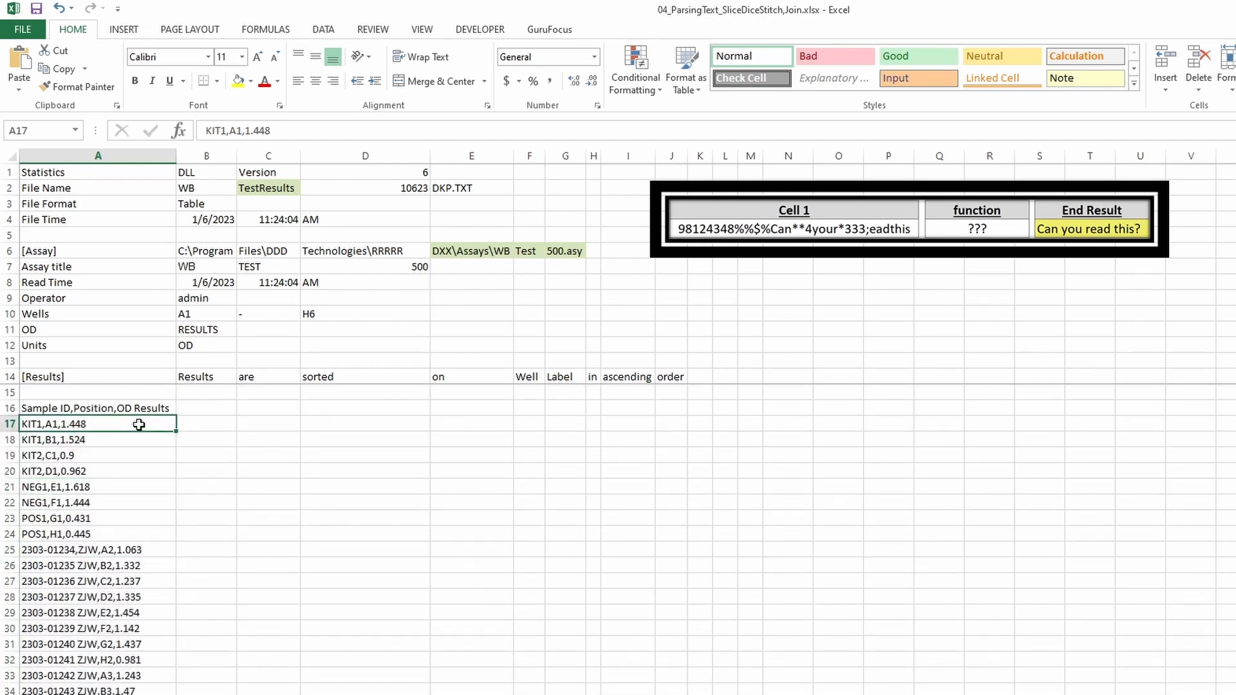
key("ctrl+shift+Down")
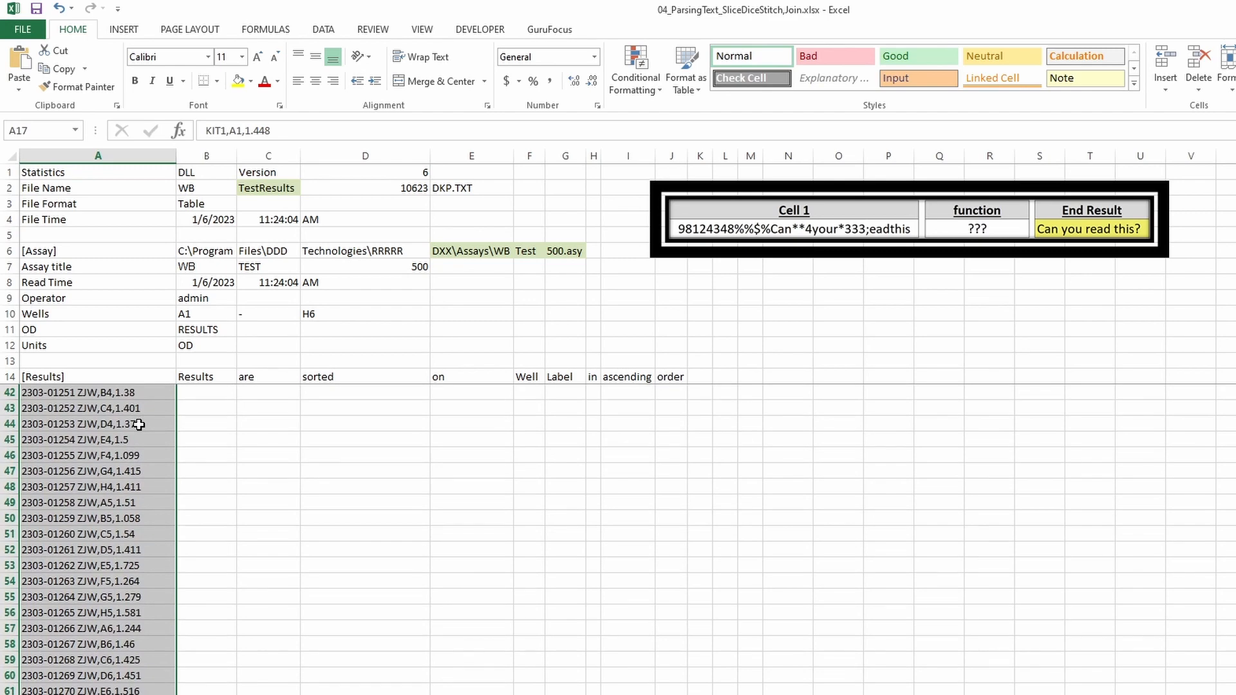
scroll(127, 431, "up", 9)
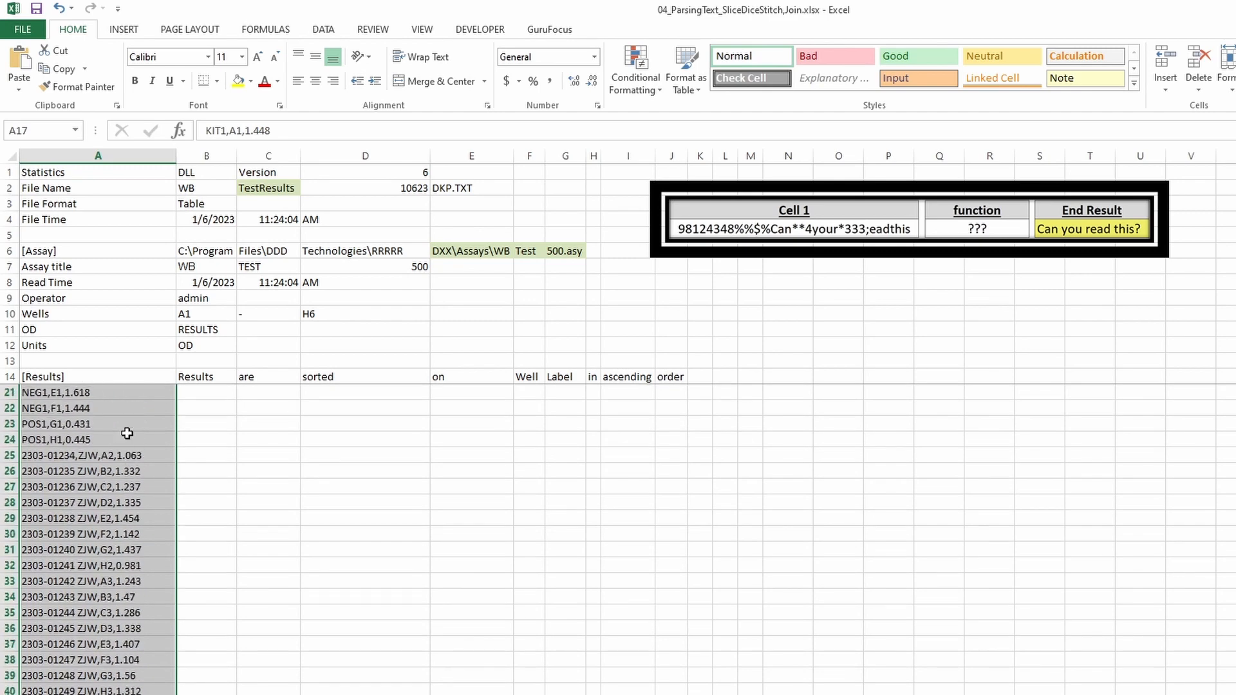
Set up Text to Columns for the selected records as Fixed width, with column breaks at positions 5 and 8
left_click(324, 30)
left_click(527, 82)
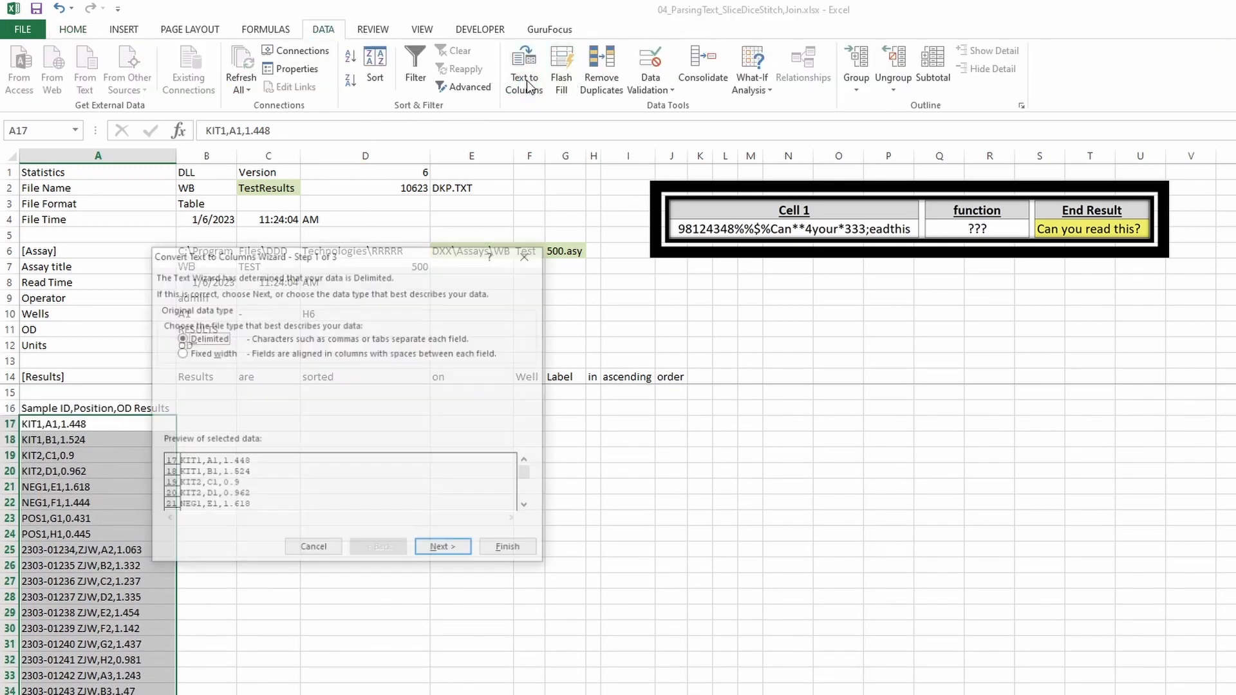
left_click(191, 354)
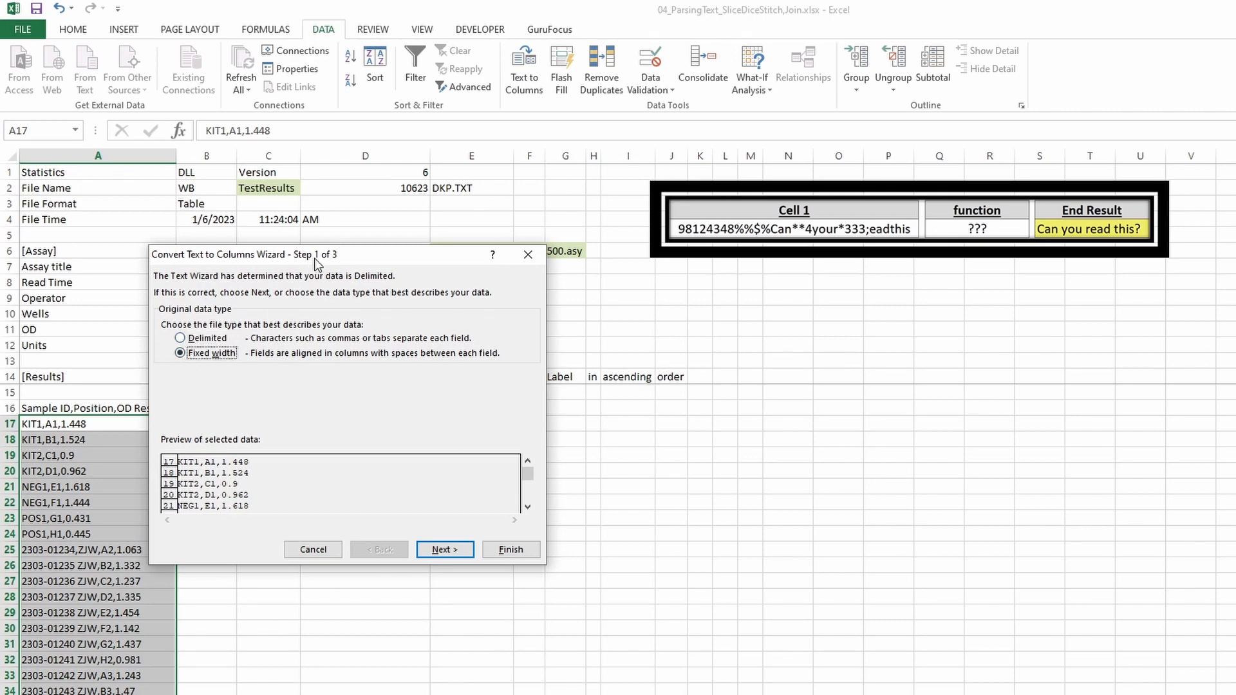
left_click_drag(326, 261, 385, 348)
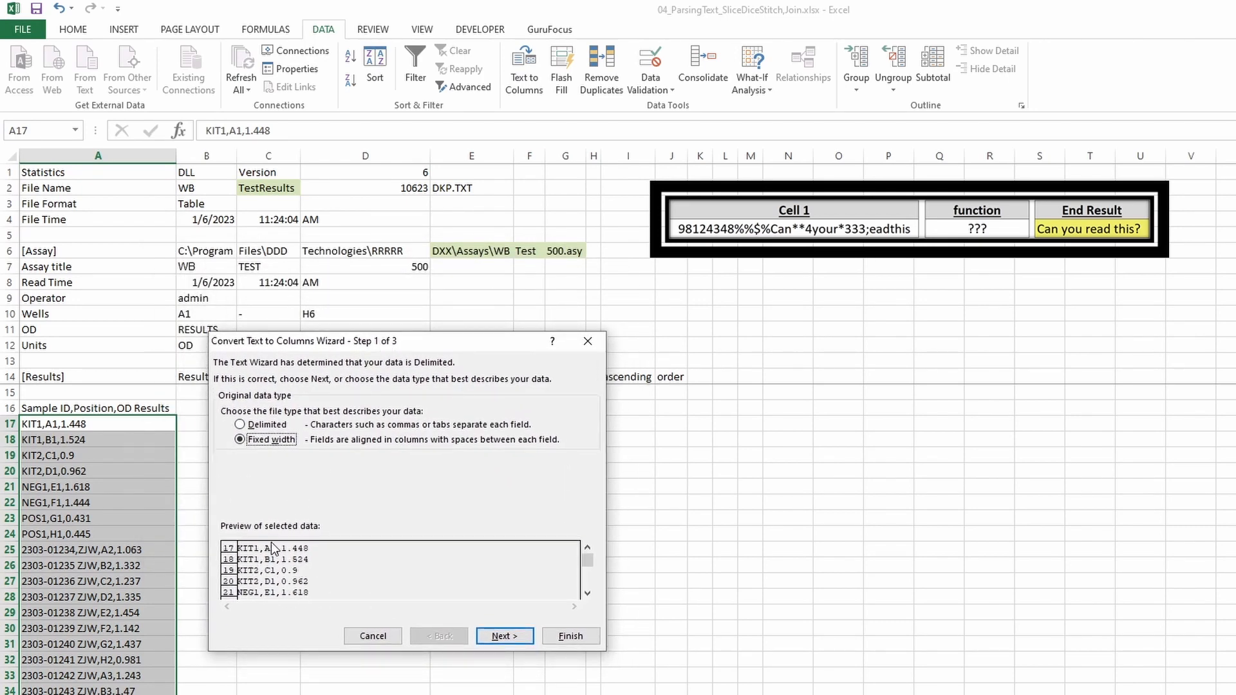
left_click(502, 636)
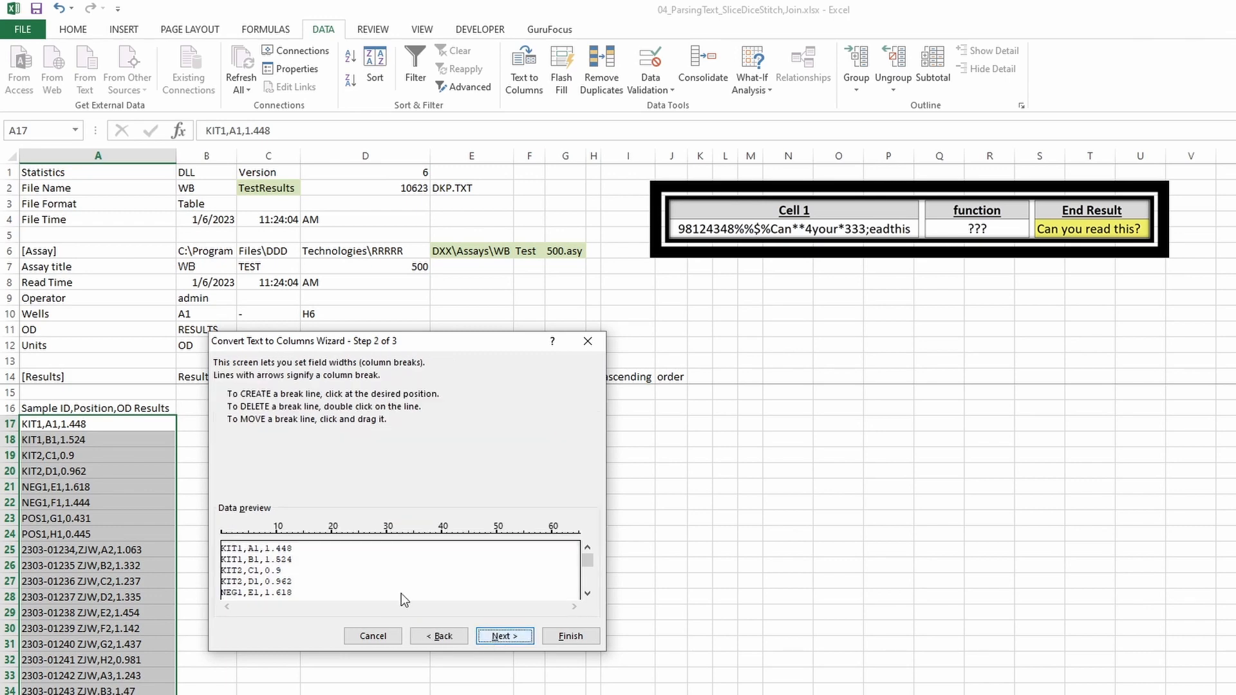
left_click(265, 539)
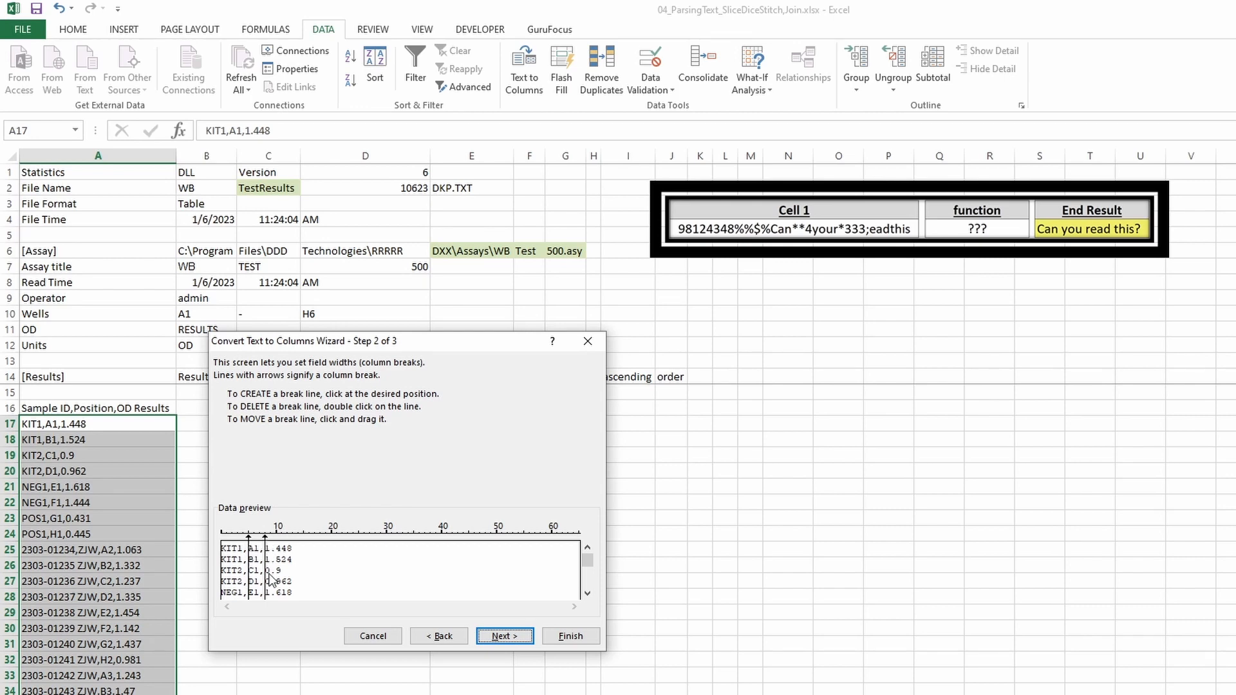
Check the break lines against the longer sample records in the data preview and finish the fixed-width split
left_click(587, 593)
left_click(587, 594)
left_click(587, 594)
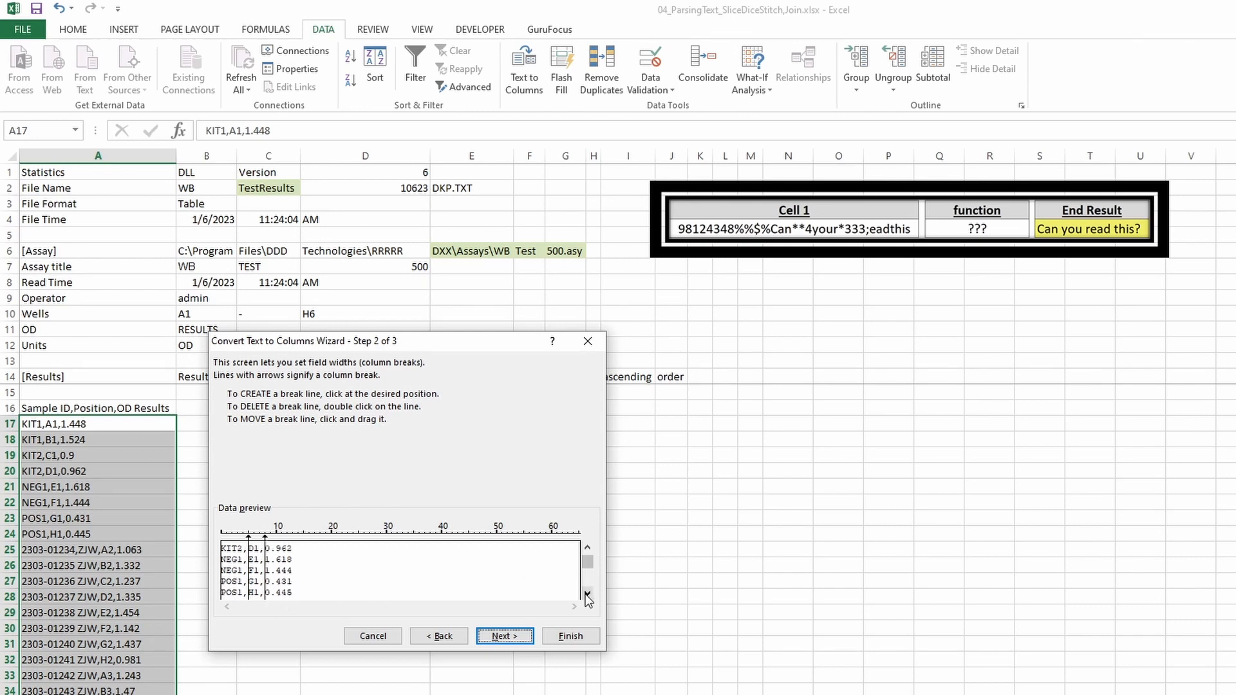
left_click(587, 593)
left_click(587, 593)
left_click(587, 593)
left_click(587, 594)
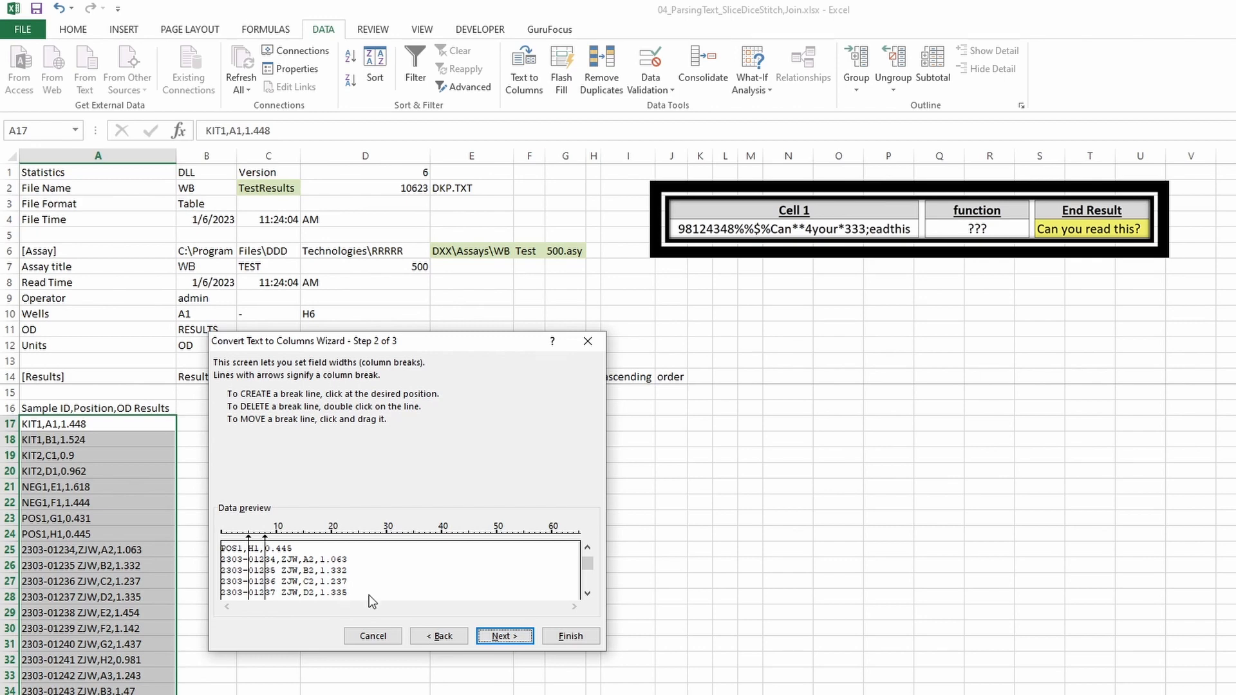
left_click(555, 637)
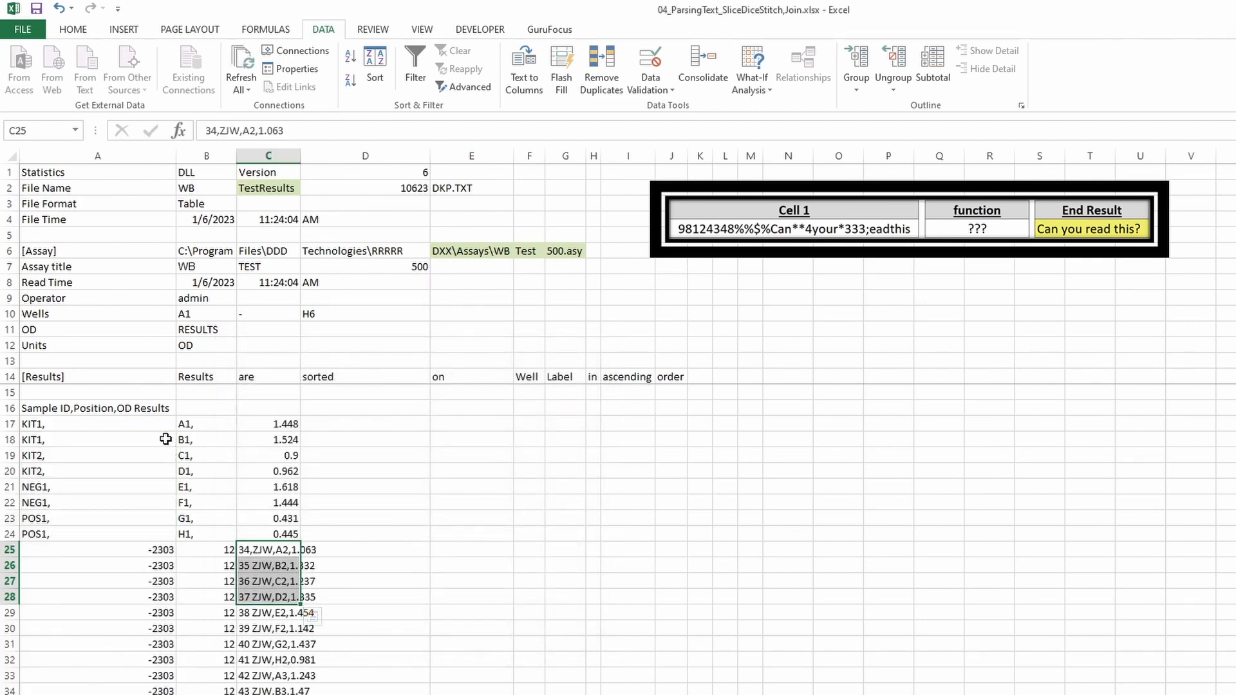
Examine how the fixed-width split divided the control rows 17 to 24 and the first sample record in row 25
left_click_drag(173, 423, 284, 535)
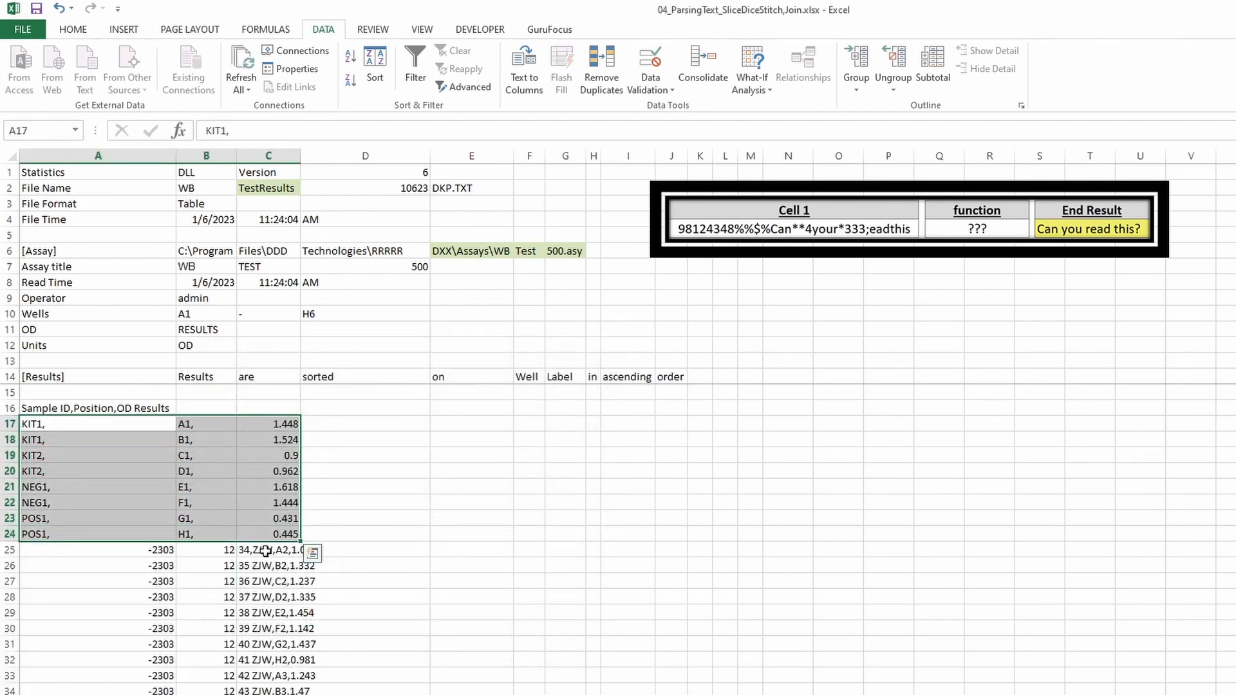
left_click(262, 550)
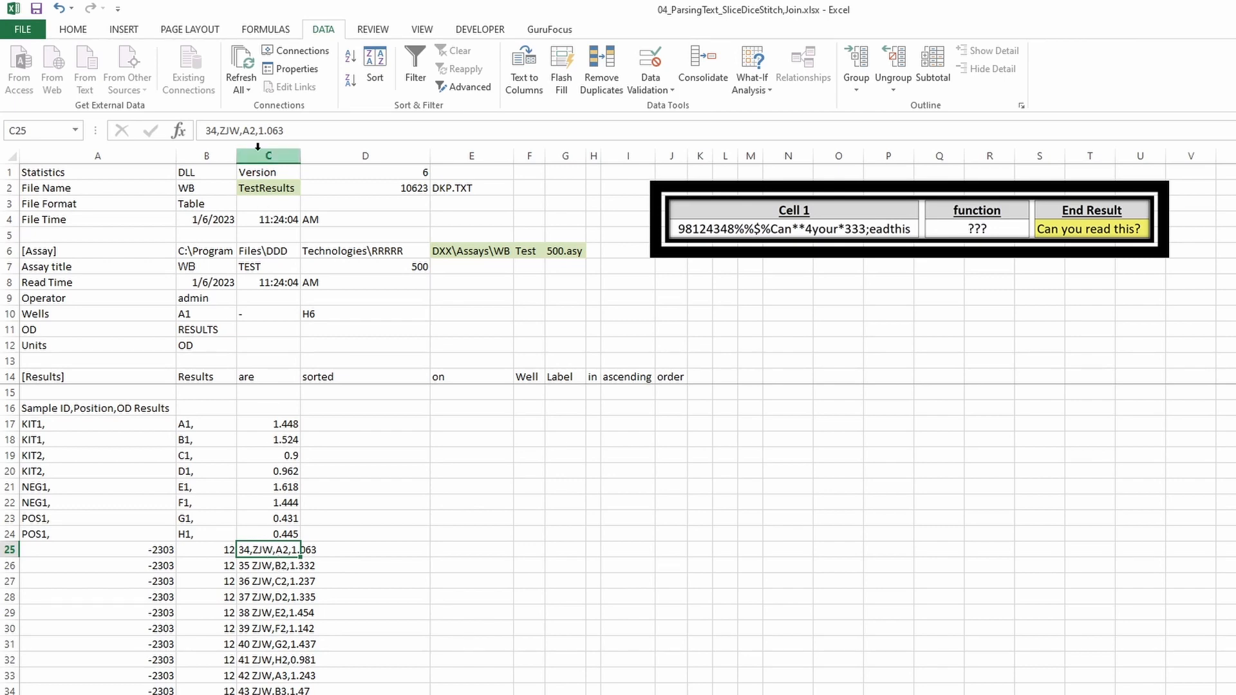
left_click_drag(257, 131, 284, 130)
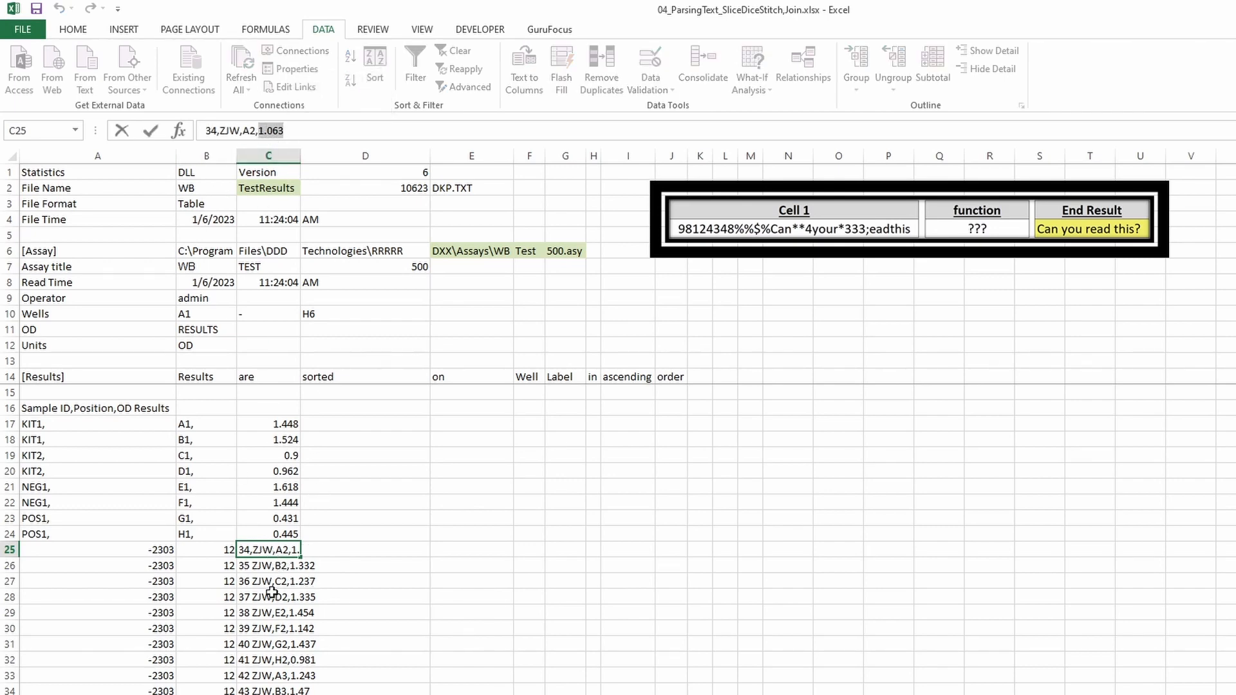
left_click(162, 553)
left_click(219, 551)
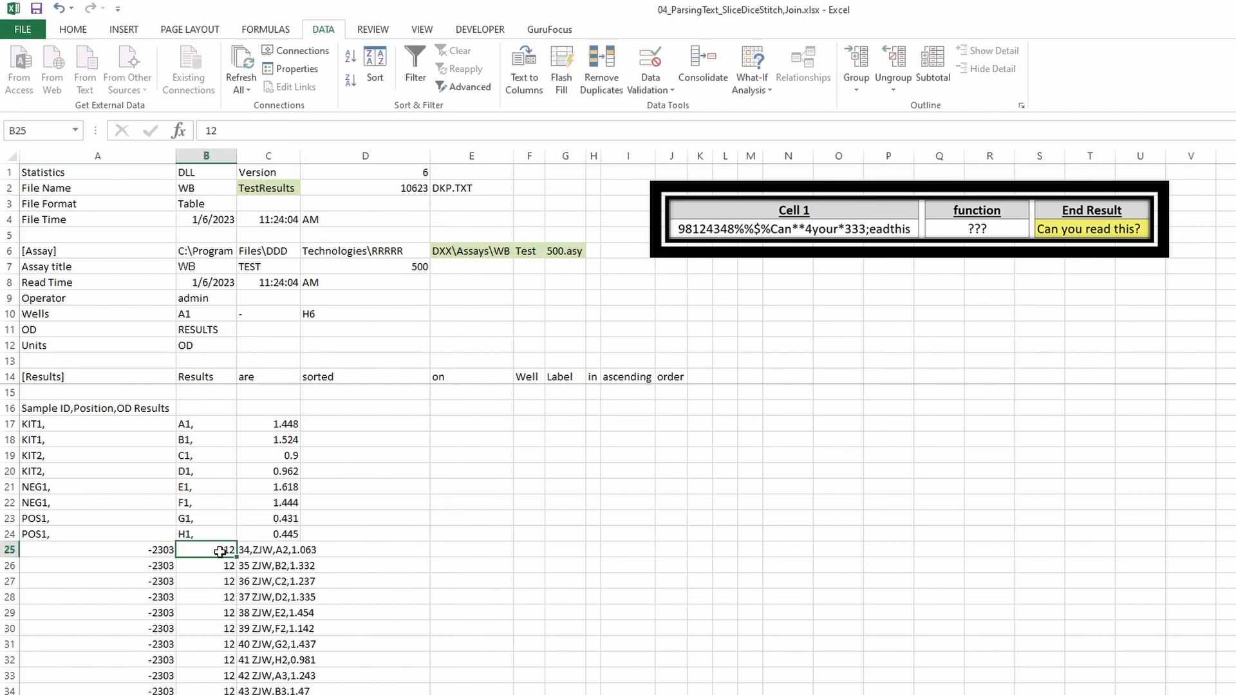
Undo the fixed-width split of the result records
left_click(348, 533)
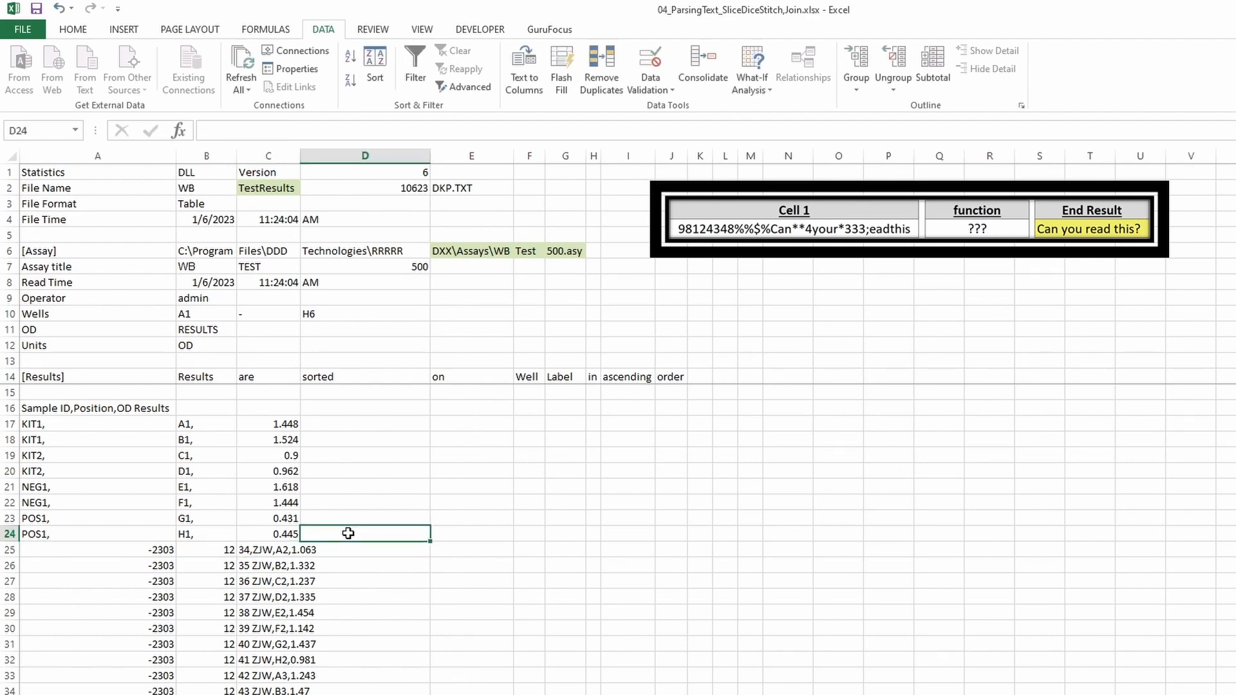
key("ctrl+z")
key("ctrl+z")
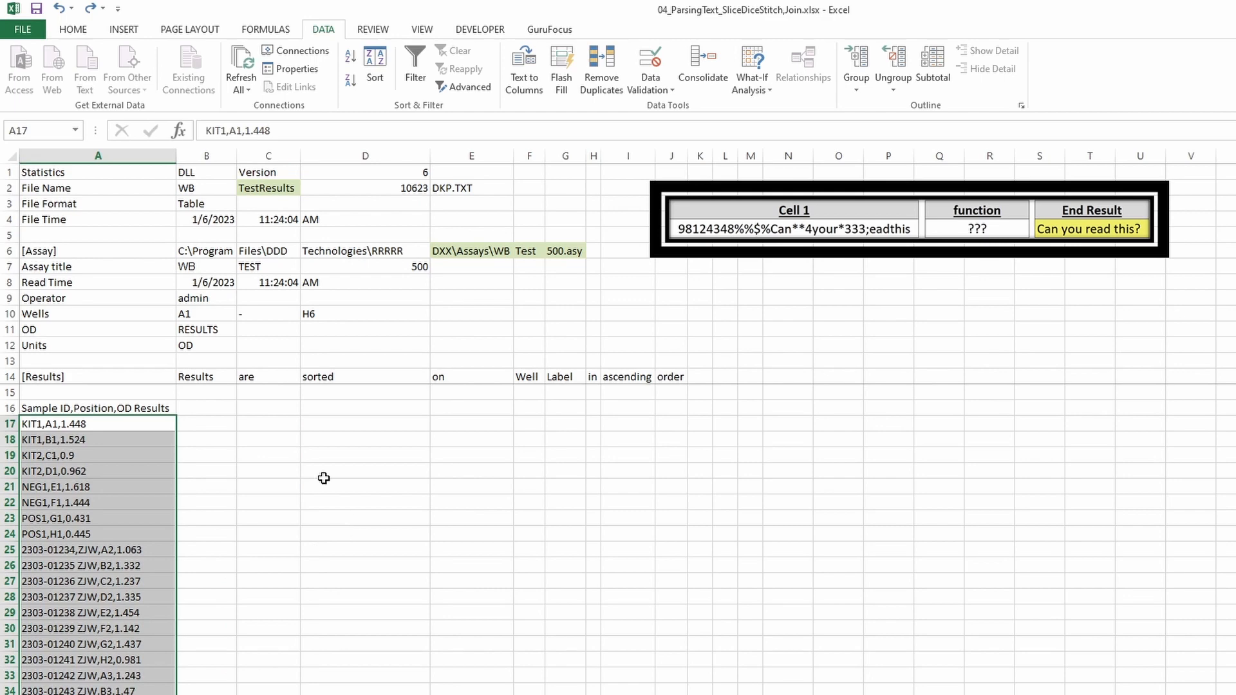
Set up Text to Columns for the selected result records as Delimited, adding Comma to the Tab delimiter
left_click(524, 74)
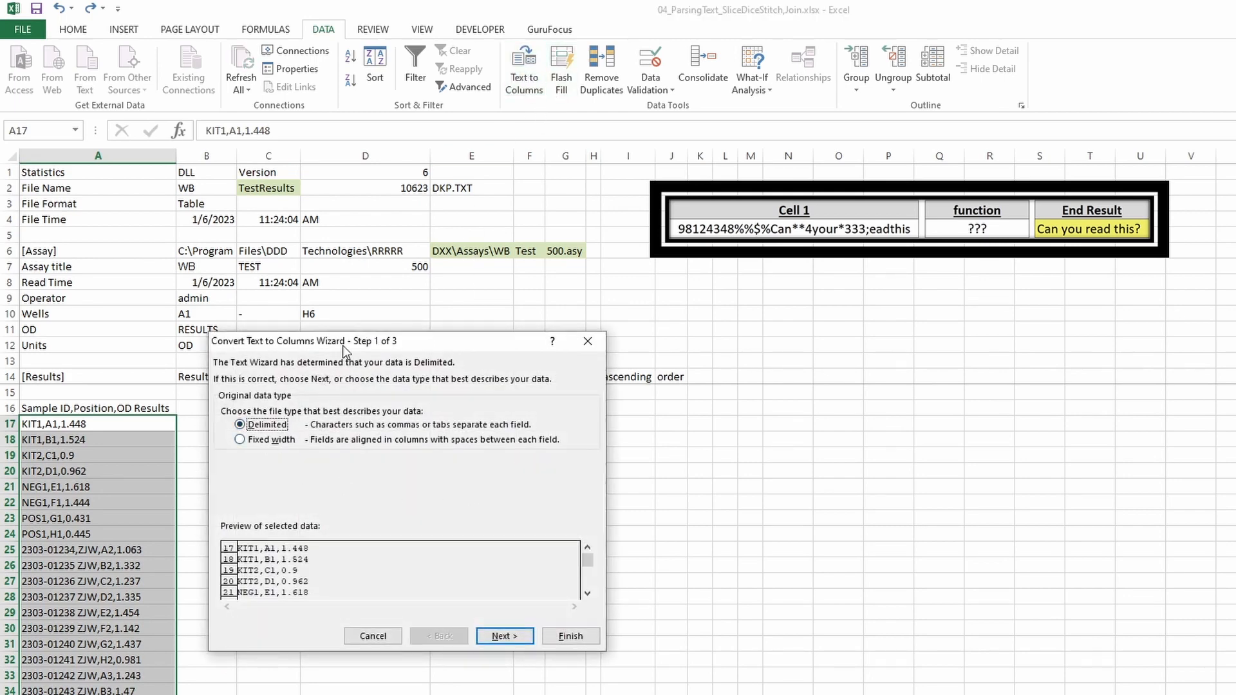
left_click_drag(346, 346, 355, 336)
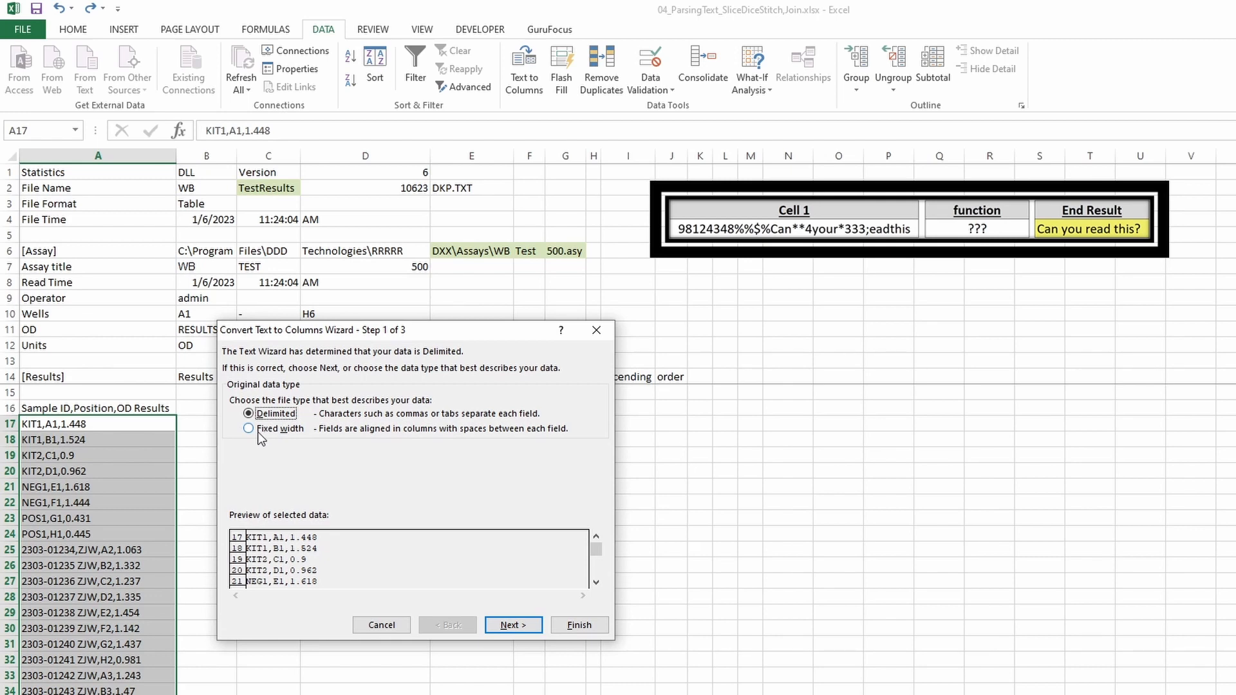
left_click(497, 627)
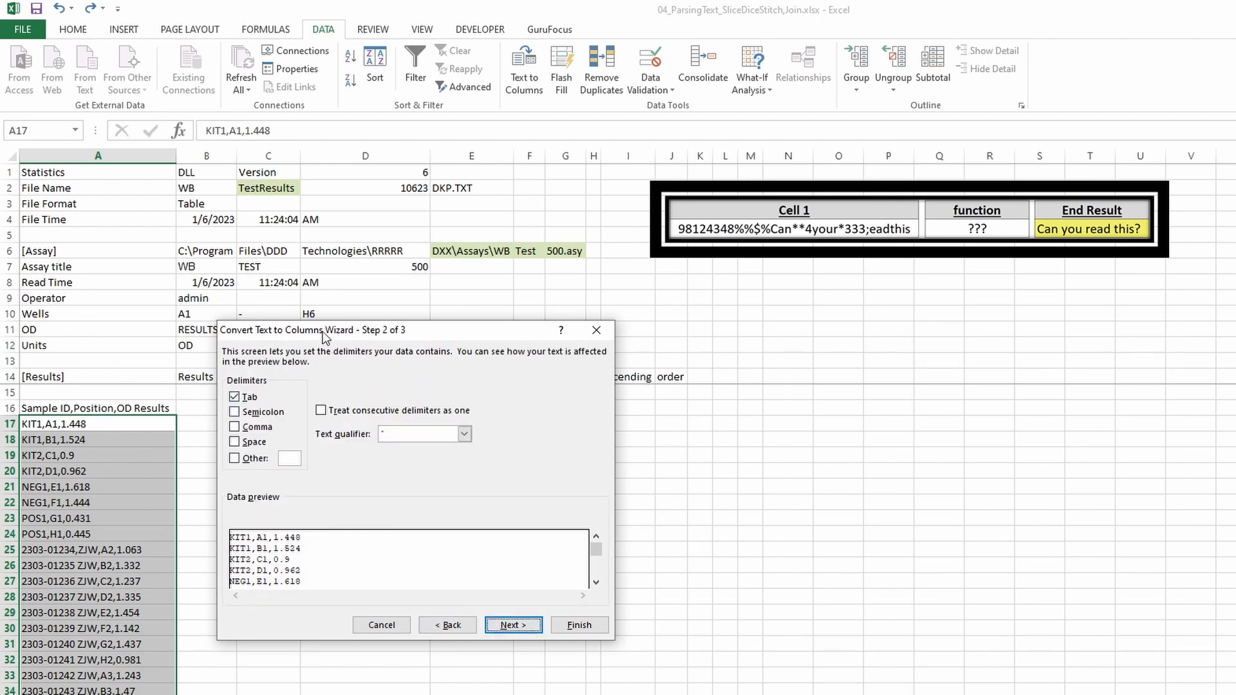
left_click_drag(323, 338, 313, 308)
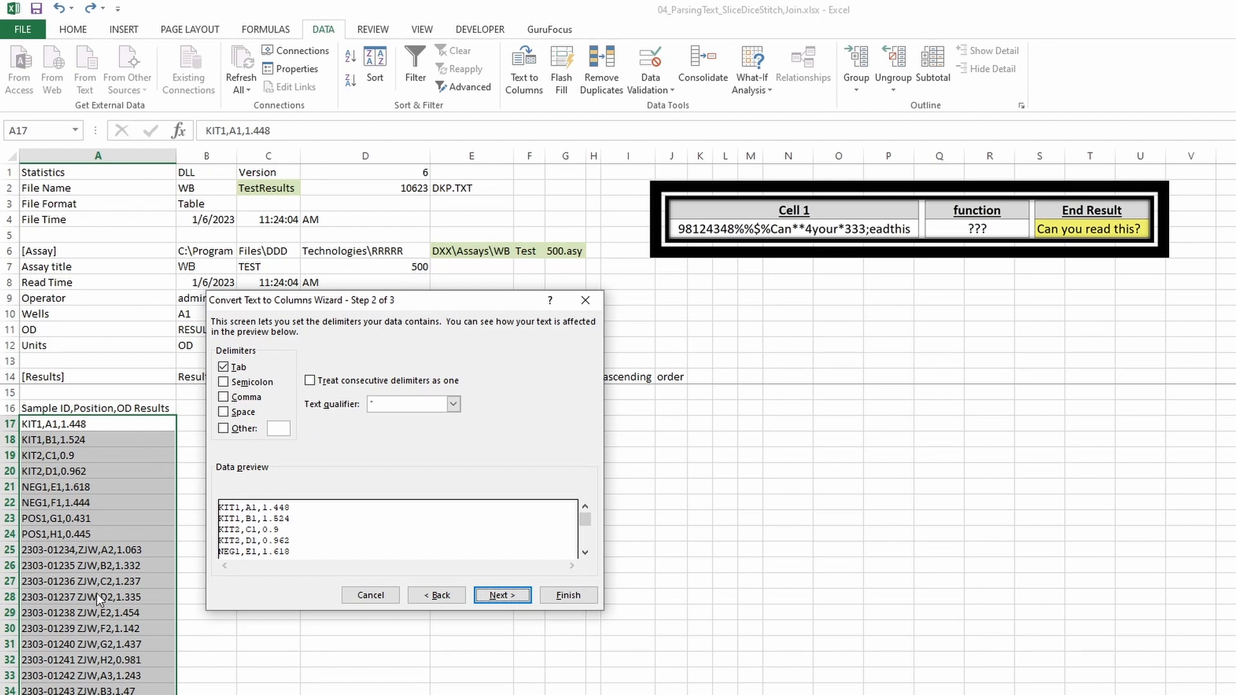
left_click(224, 397)
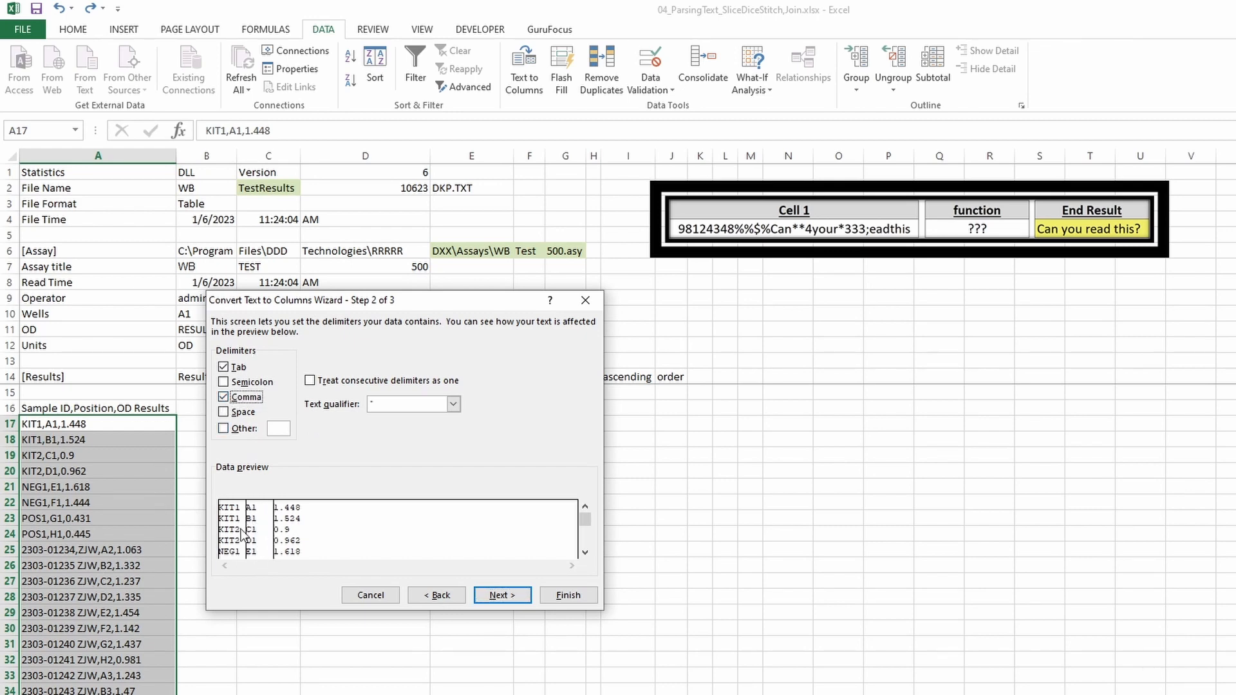
Check the comma-separated columns in the data preview down to the end of the results and finish the split
left_click(585, 554)
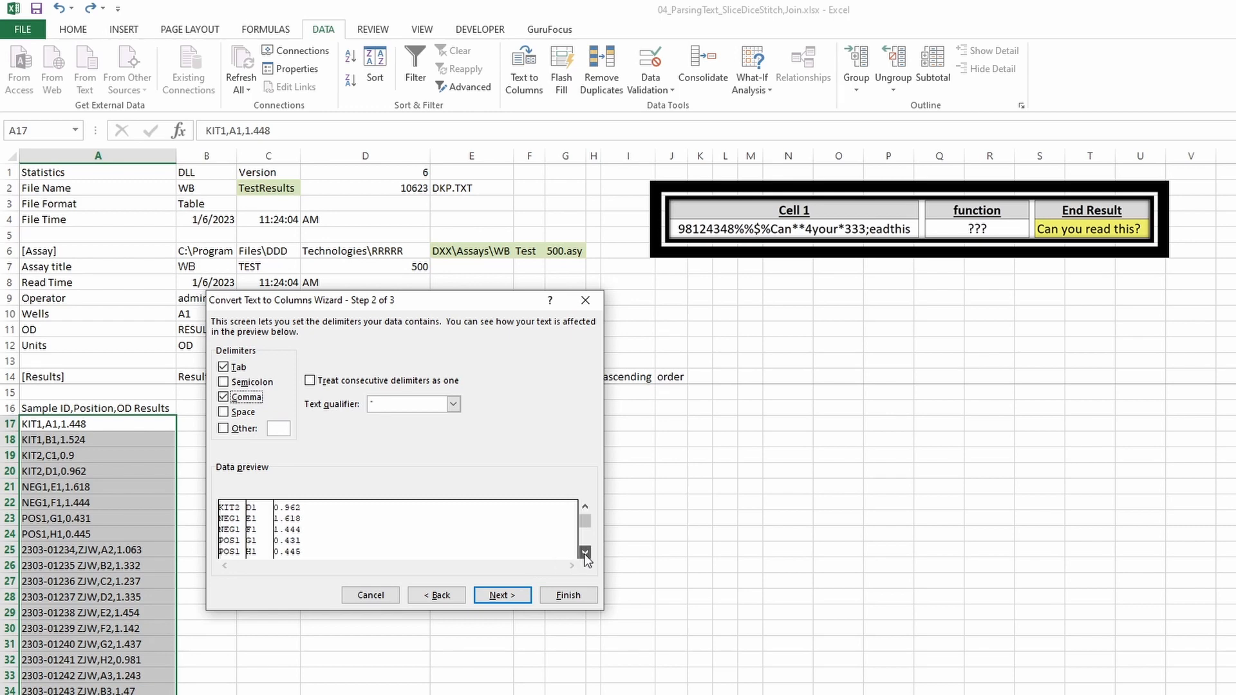
left_click(585, 554)
left_click(586, 554)
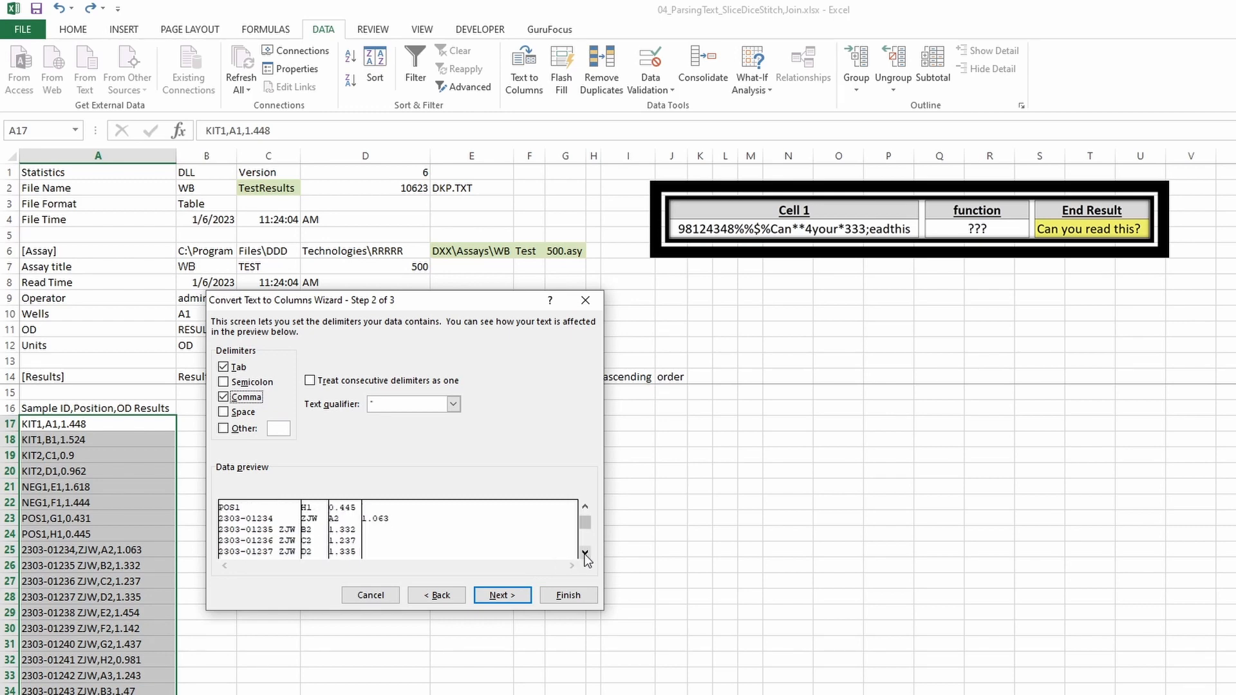
left_click(586, 554)
left_click(586, 554)
left_click(586, 554)
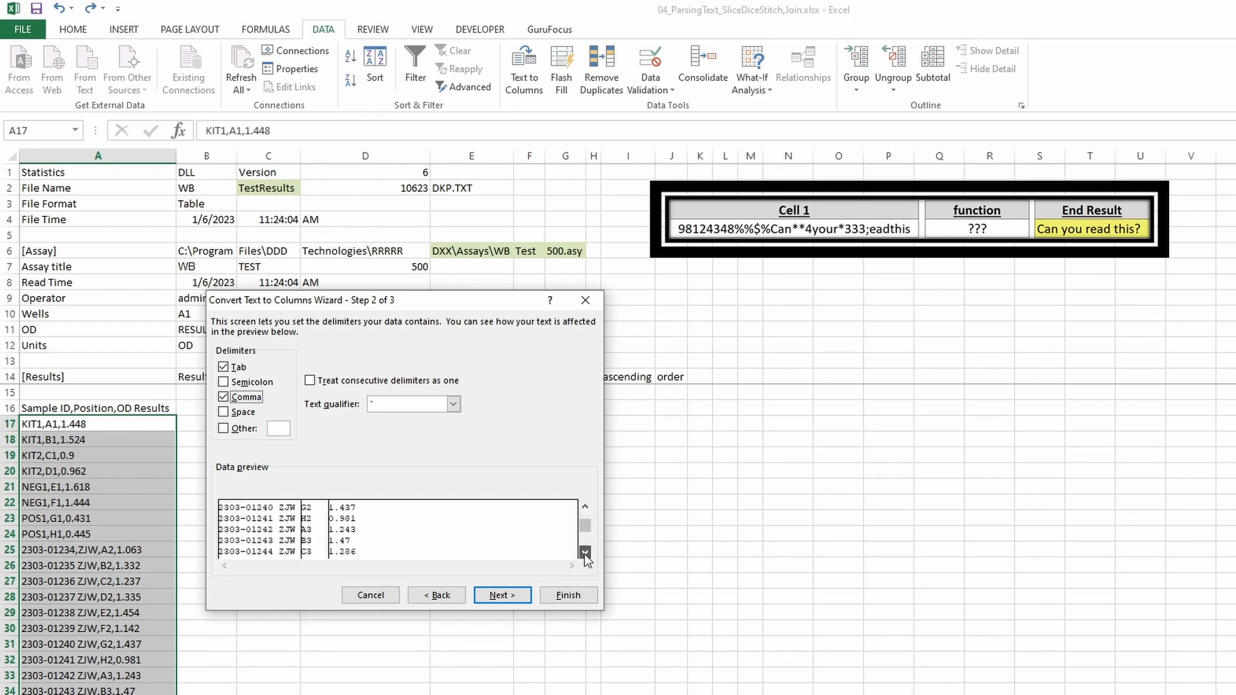
left_click(585, 554)
left_click(586, 554)
left_click(586, 554)
left_click(586, 554)
left_click(586, 554)
left_click(585, 554)
left_click(586, 554)
left_click(585, 554)
left_click(586, 554)
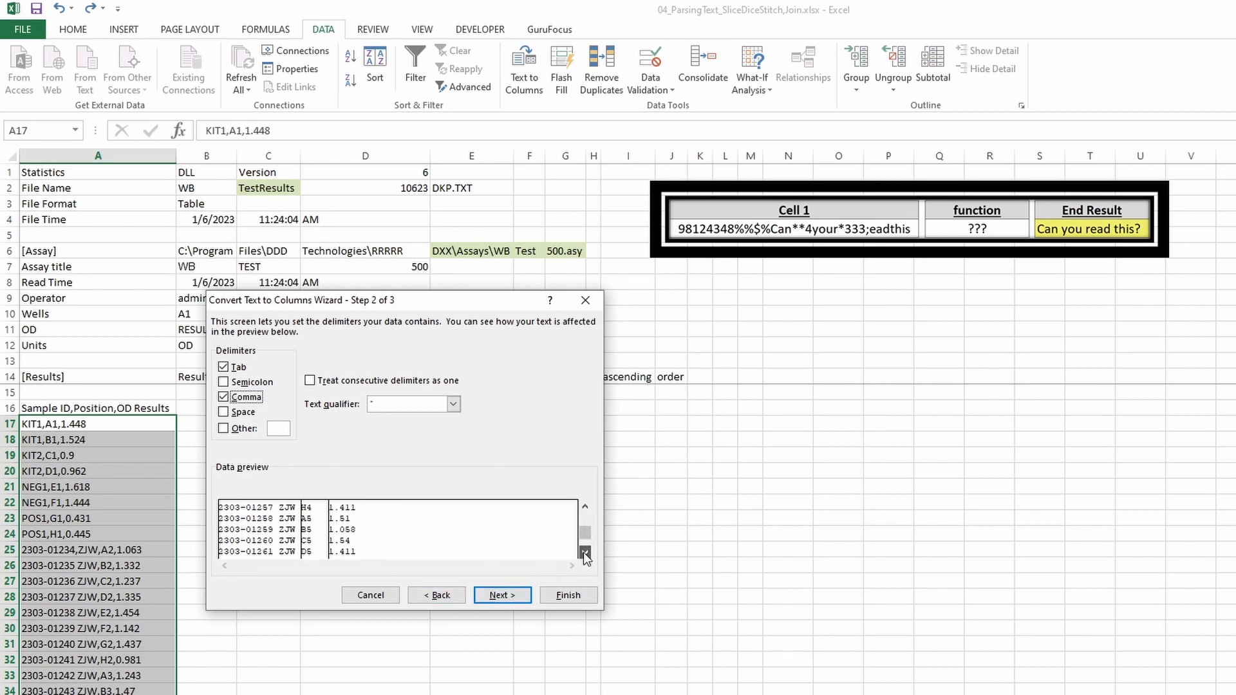
left_click(586, 554)
left_click(586, 554)
left_click(586, 554)
left_click(586, 554)
left_click(586, 554)
left_click(586, 554)
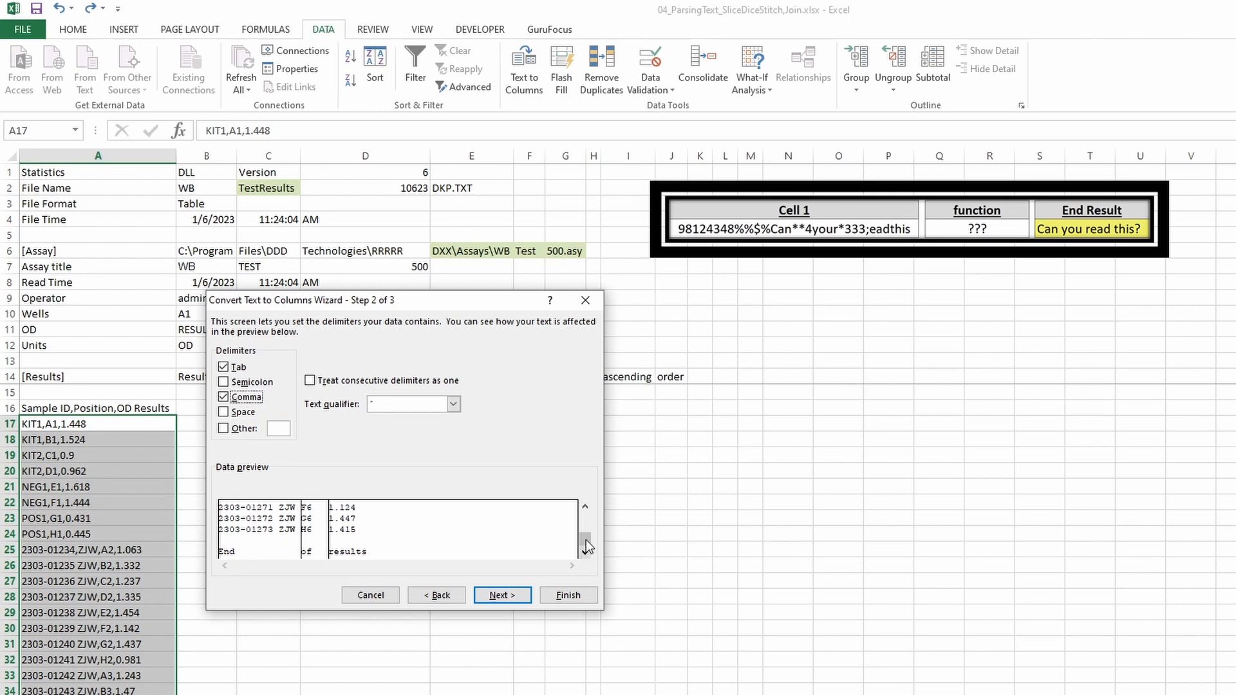
left_click_drag(586, 540, 587, 506)
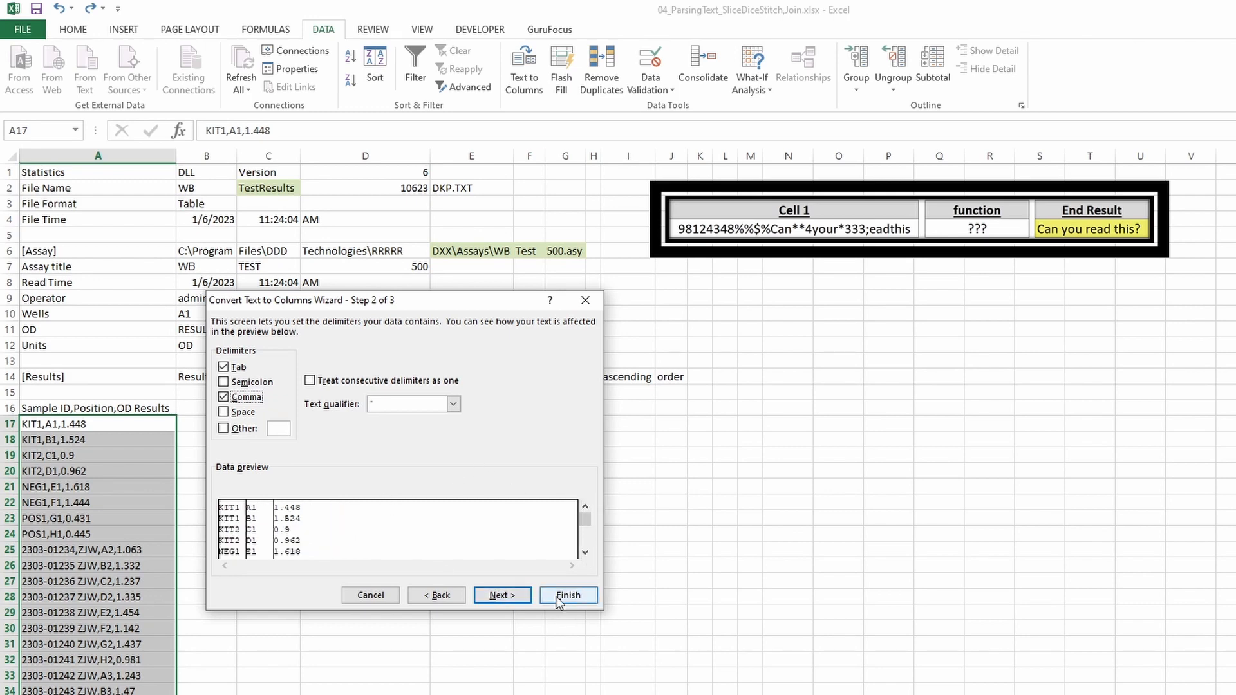
left_click(539, 596)
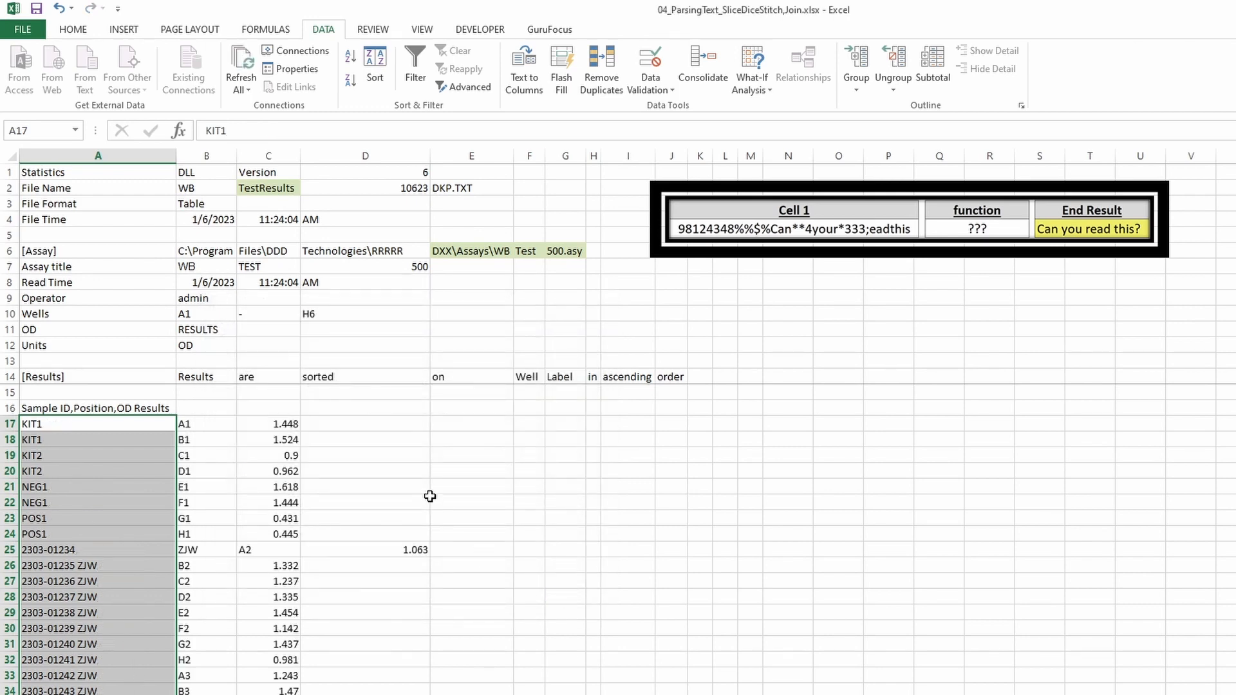
Compare the split of the first sample record in row 25 with the other rows and undo the comma-delimited split
left_click(371, 473)
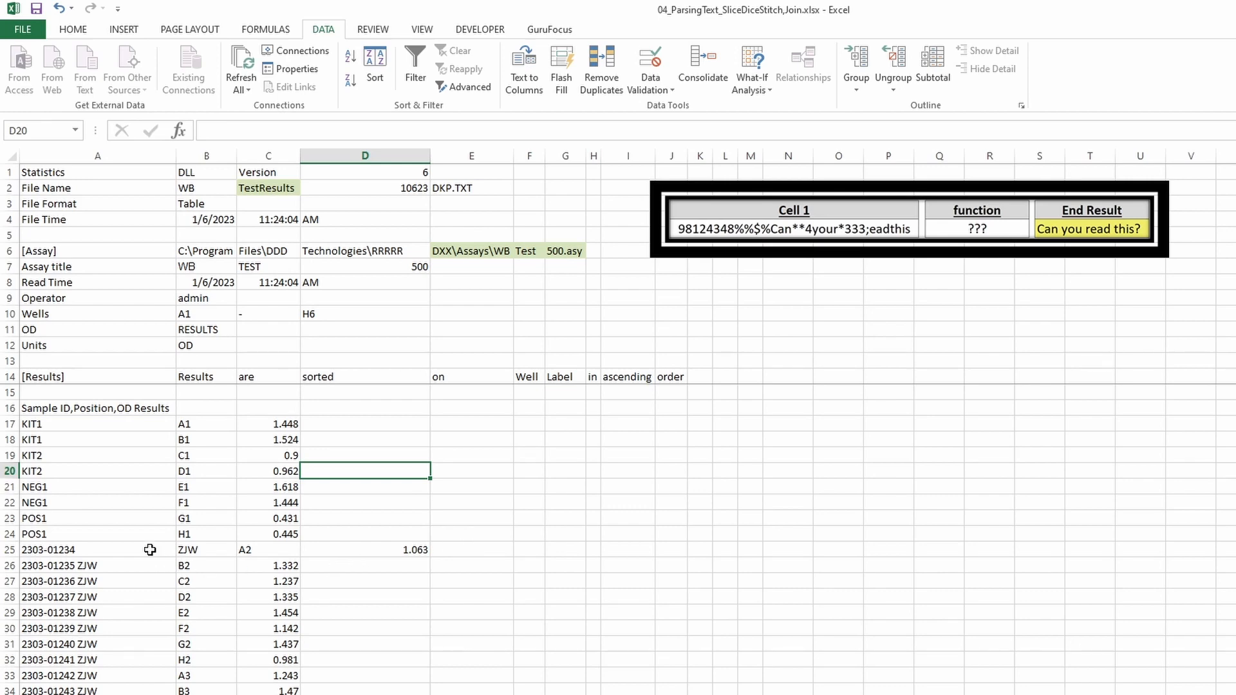
left_click_drag(150, 548, 358, 549)
scroll(359, 554, "down", 17)
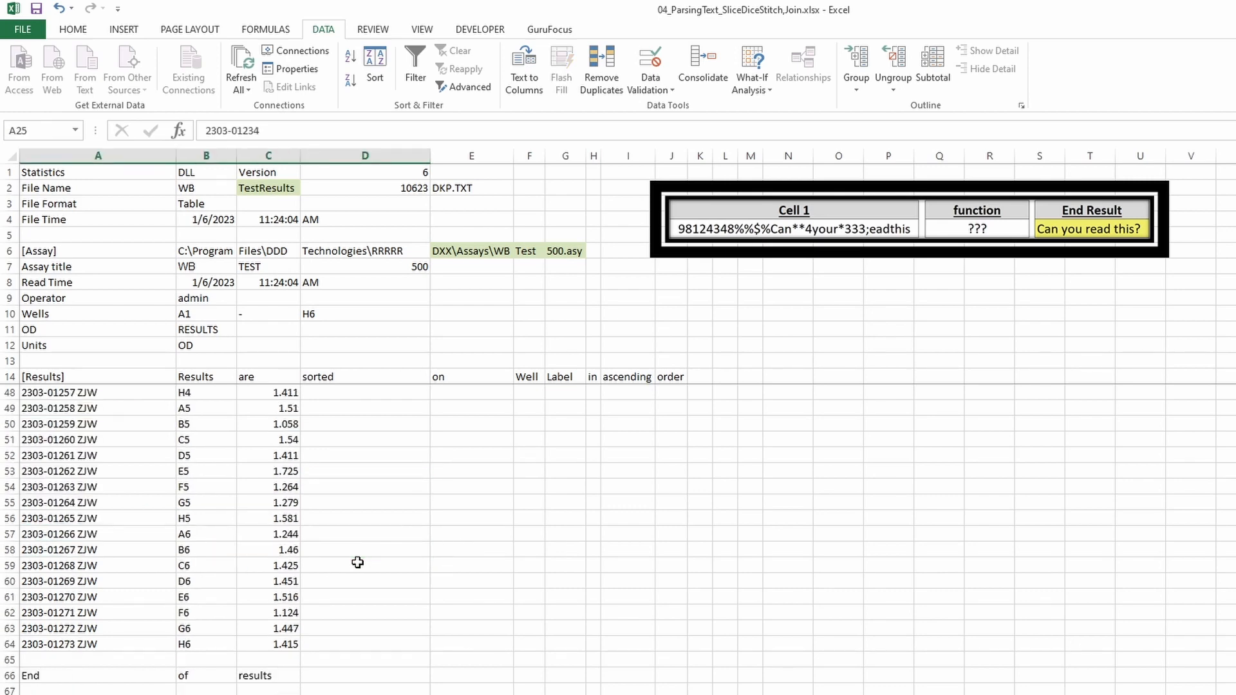
scroll(358, 556, "up", 17)
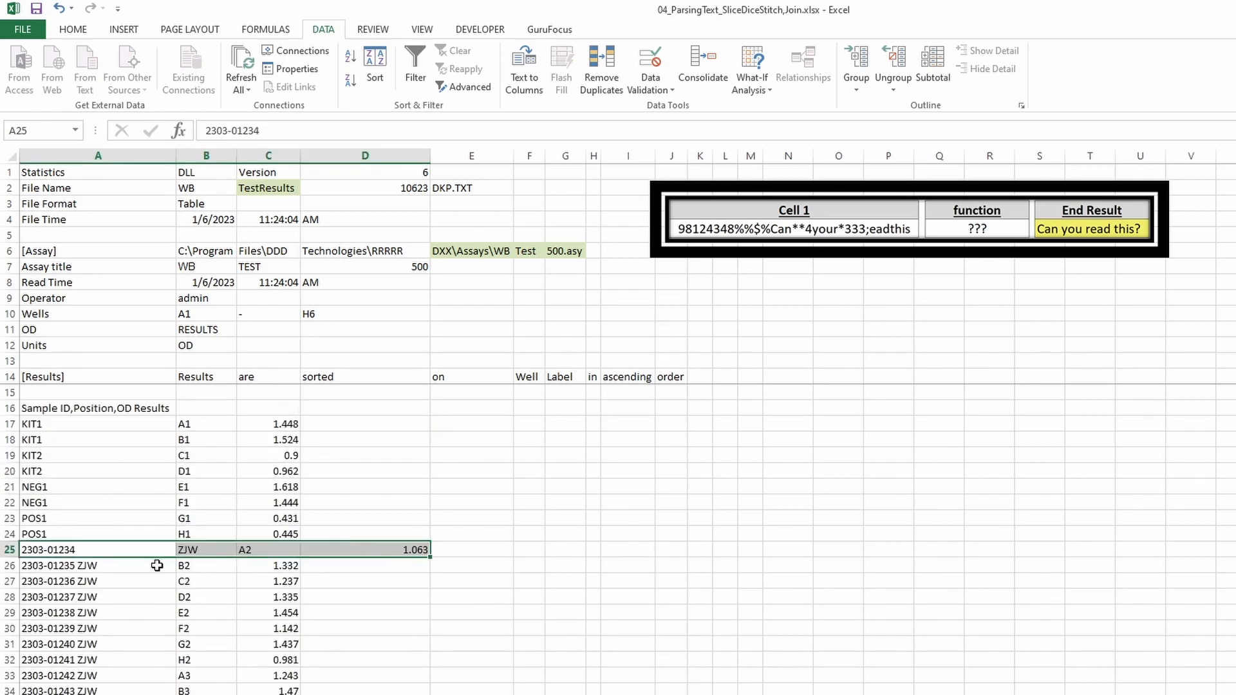
left_click(136, 553)
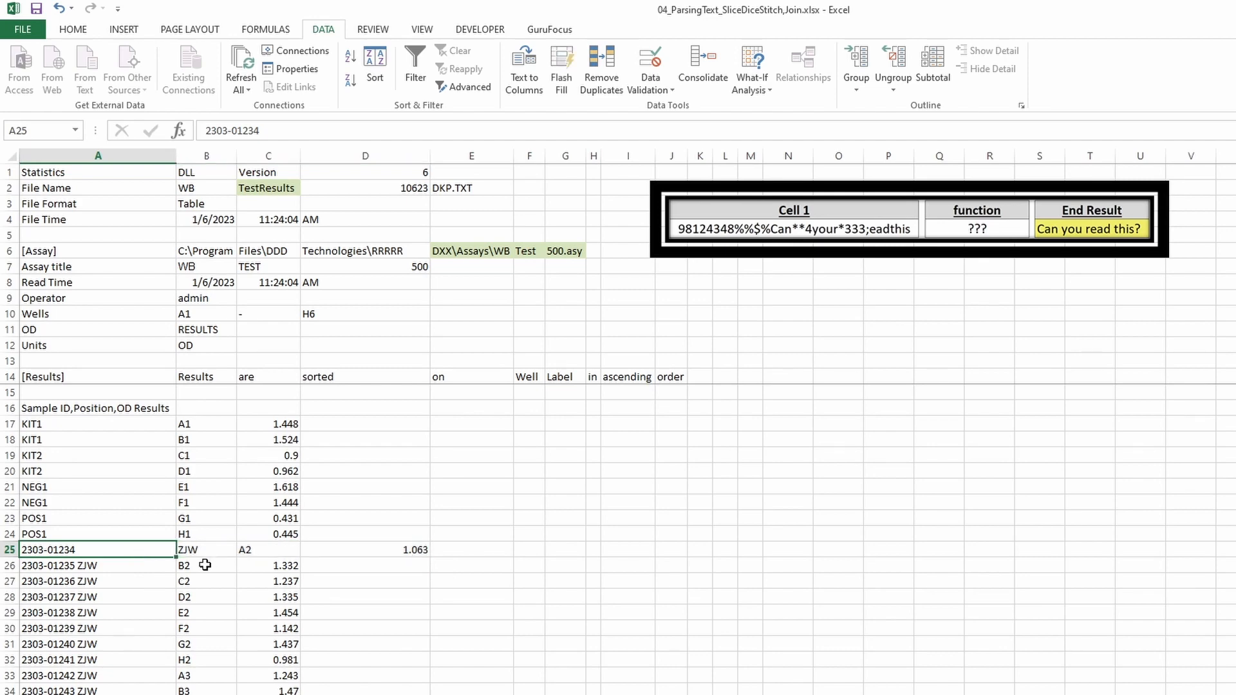
key("ctrl+z")
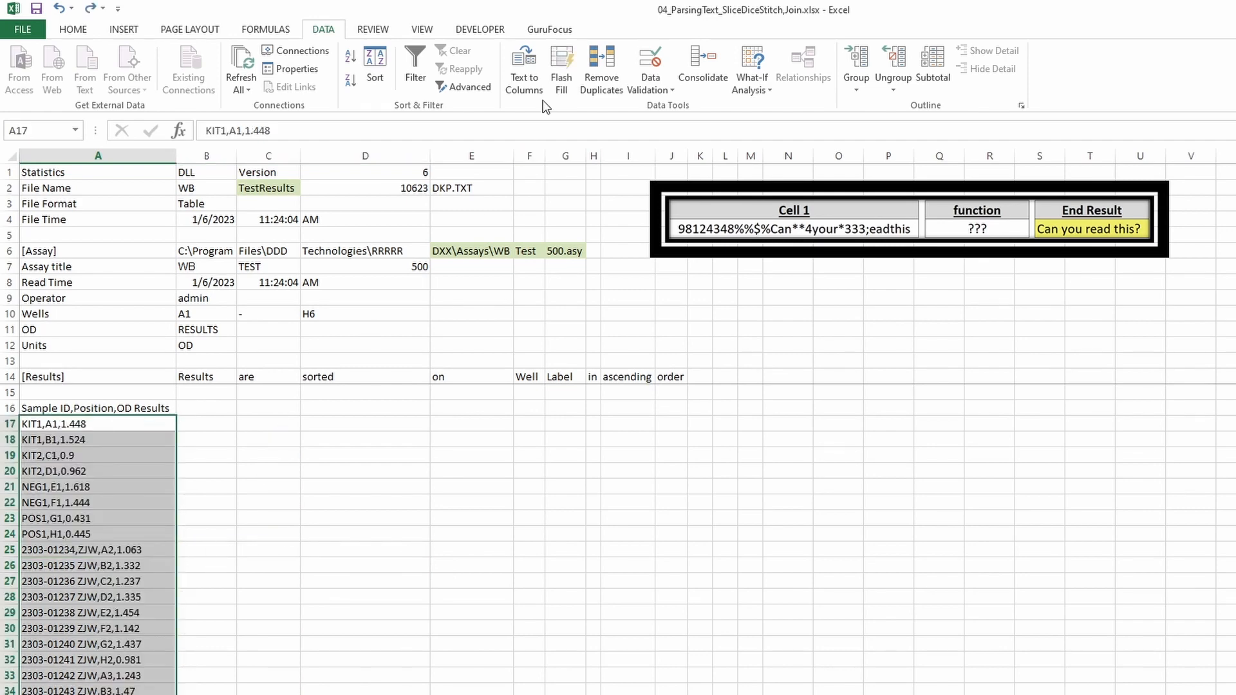
Set up the Delimited split again, check the first sample record in the preview, and leave only Comma as the delimiter
left_click(524, 71)
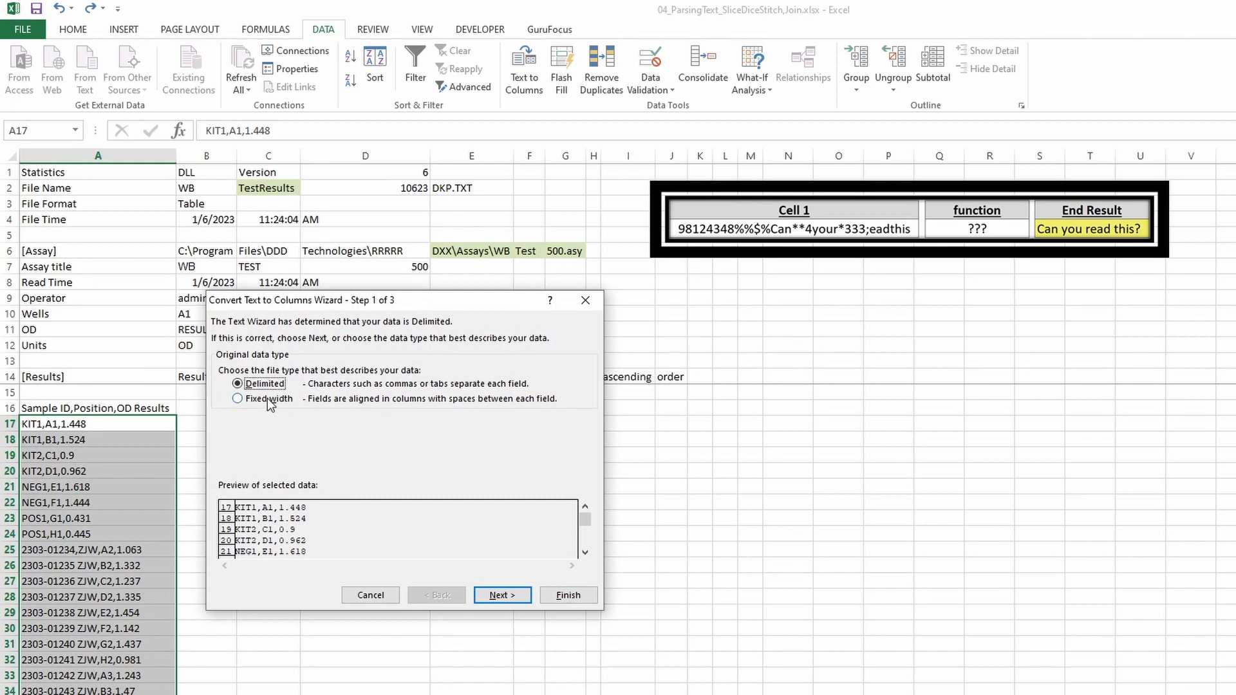
left_click(502, 594)
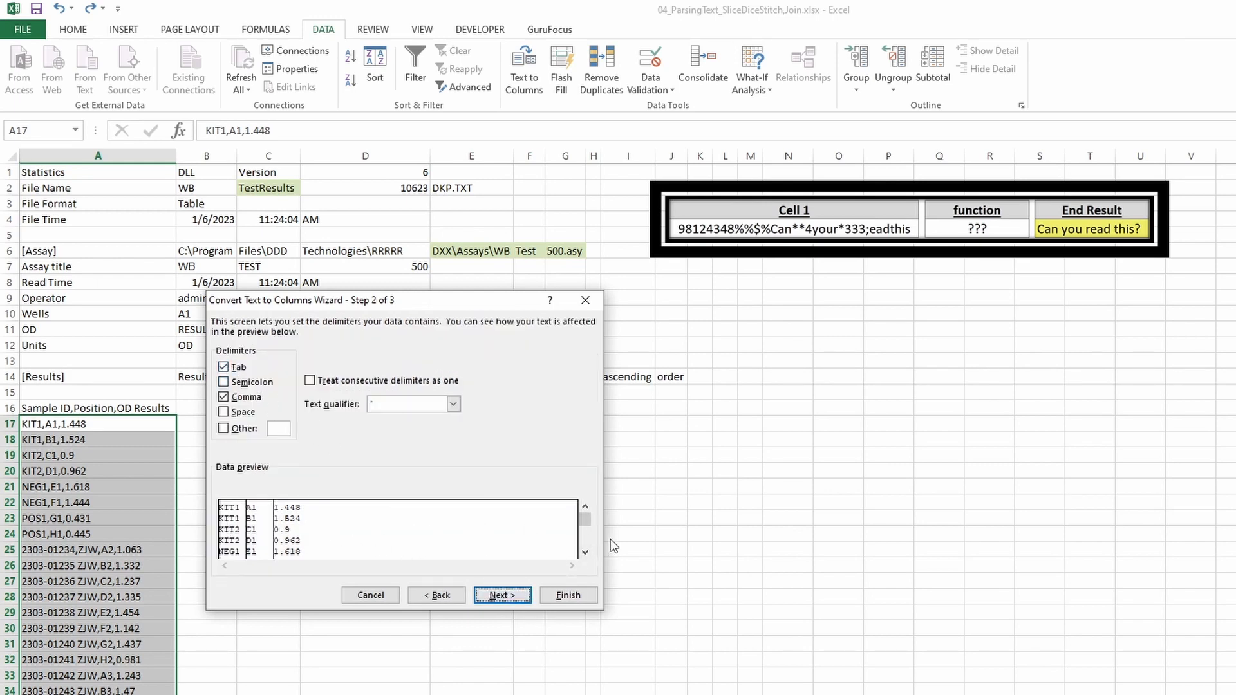
left_click(584, 554)
left_click(584, 553)
left_click(583, 553)
left_click(584, 552)
left_click(585, 553)
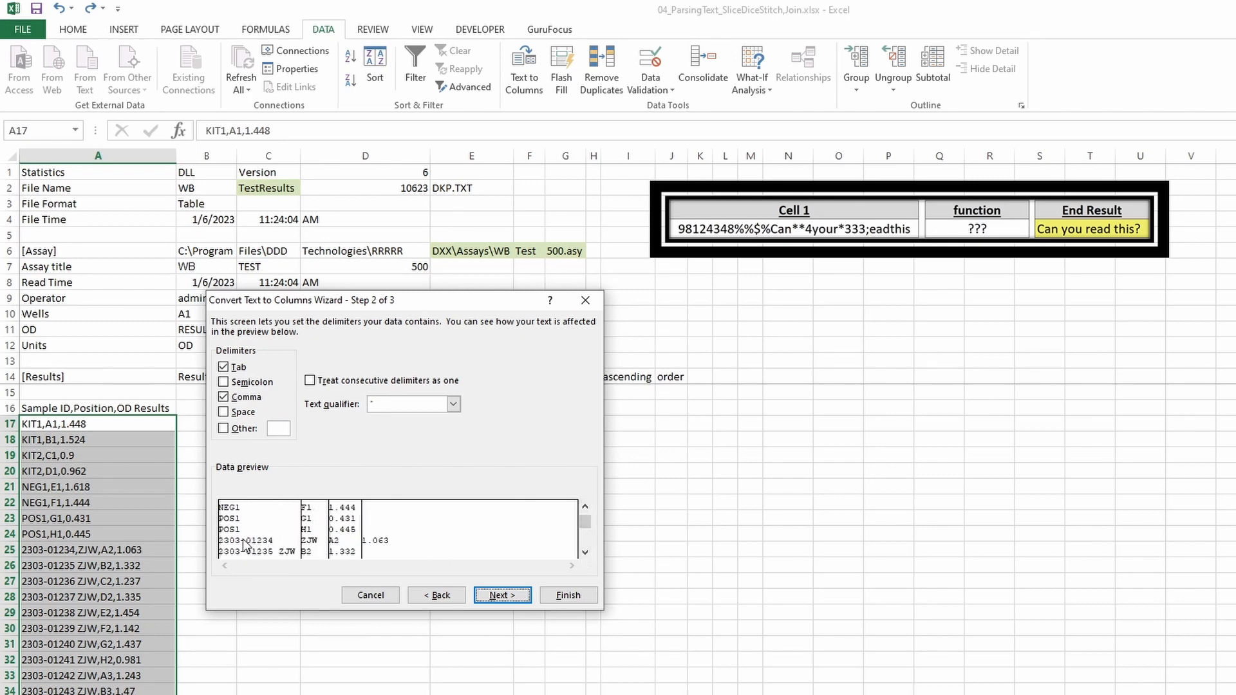
left_click(223, 368)
key("Escape")
Compare the separators in the raw sample record in A25 with those in the records directly below it
left_click(152, 582)
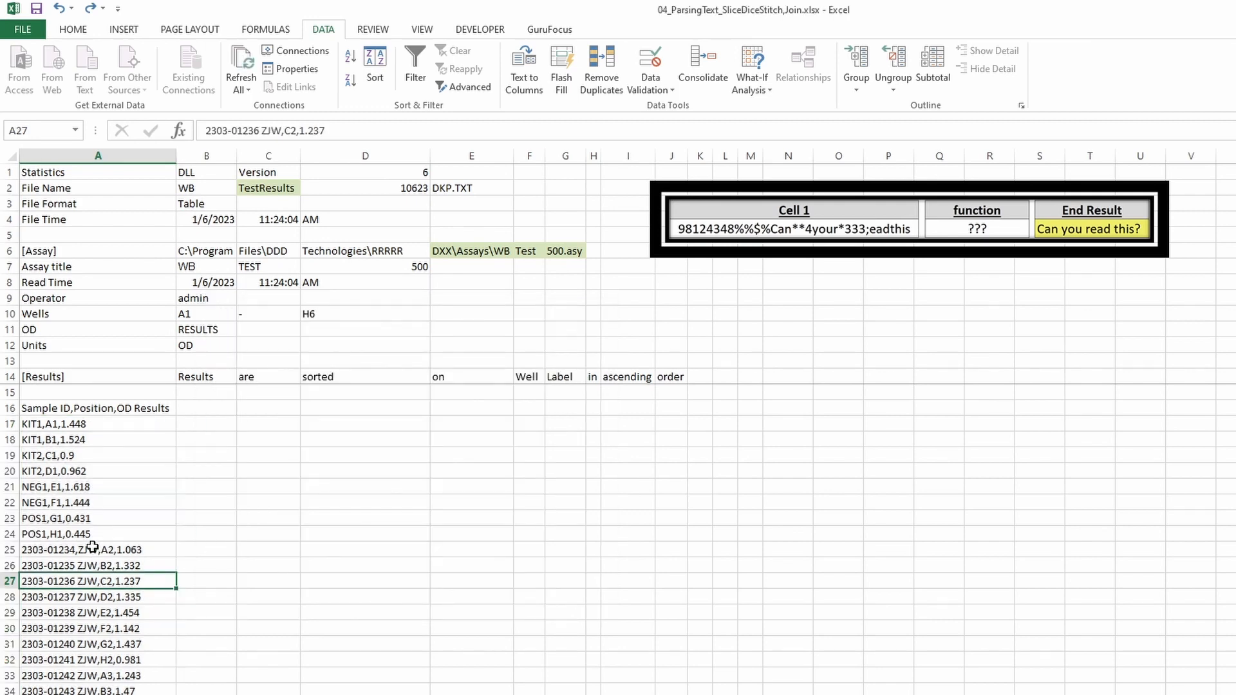
left_click(93, 548)
left_click(97, 573)
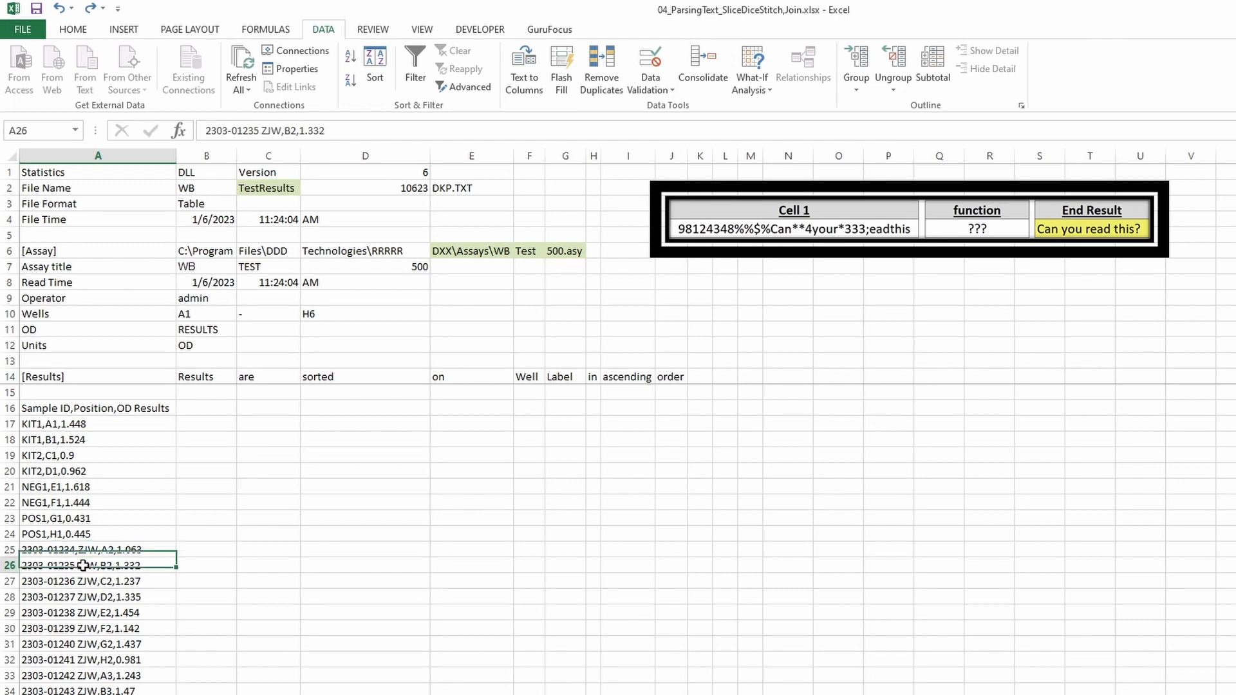
scroll(96, 576, "up", 4, "ctrl")
scroll(161, 614, "up", 1)
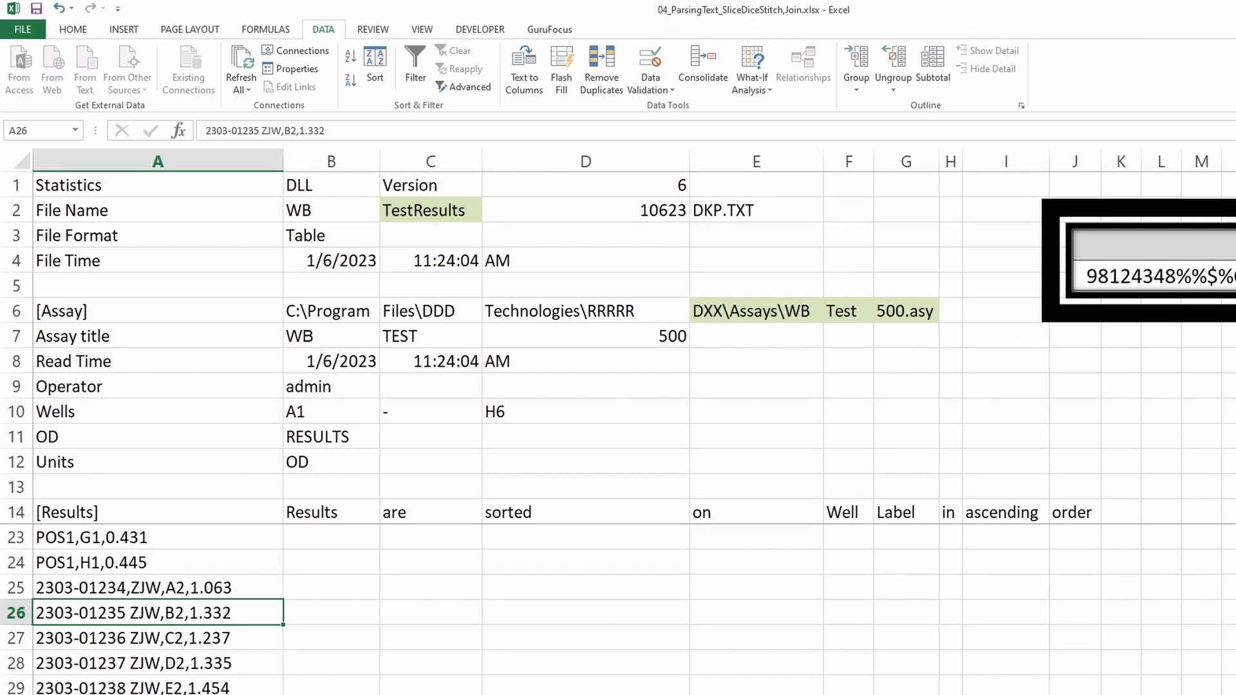
left_click(129, 586)
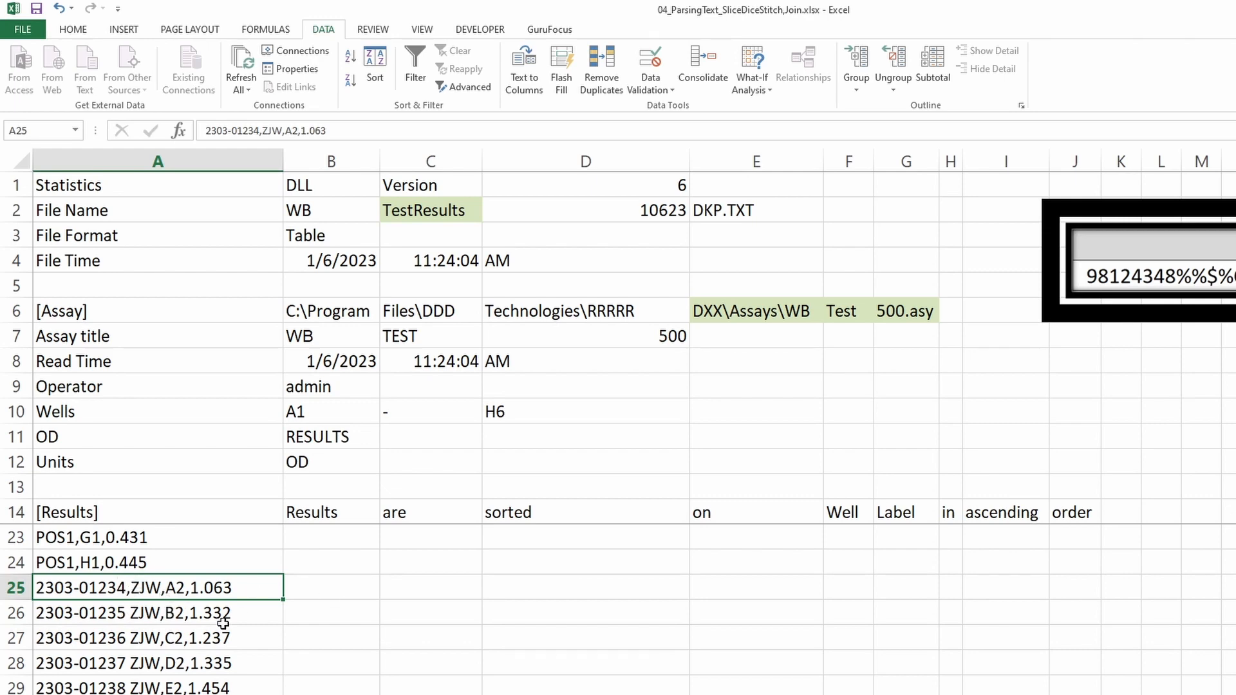
scroll(223, 623, "down", 5)
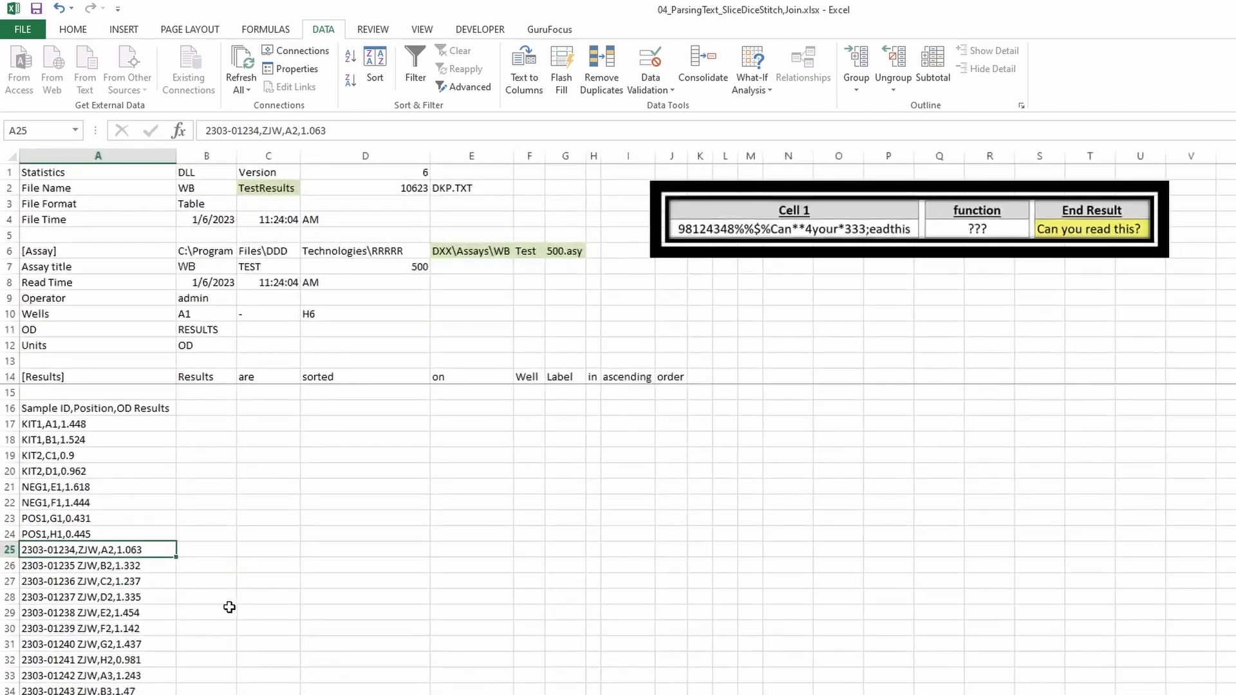
Split the result records from A17 downward with Text to Columns, Delimited by Comma, General format, destination $A$17
left_click(135, 422)
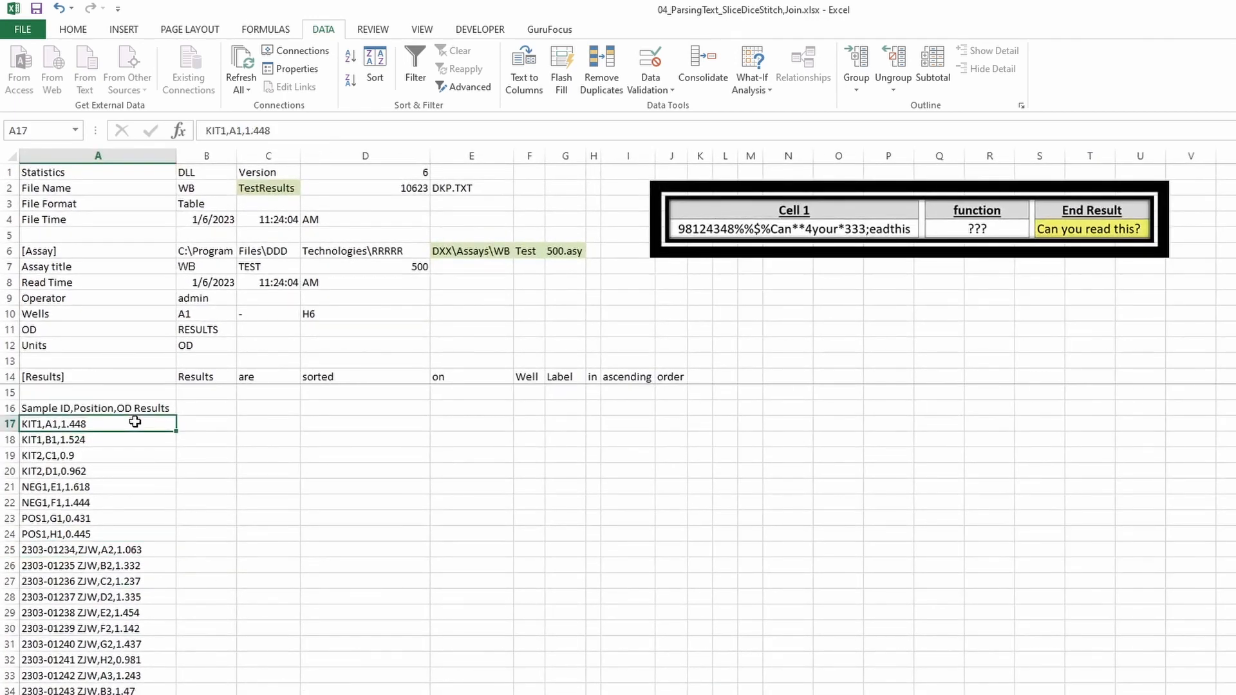
key("ctrl+shift+Down")
scroll(245, 431, "up", 7)
left_click(529, 84)
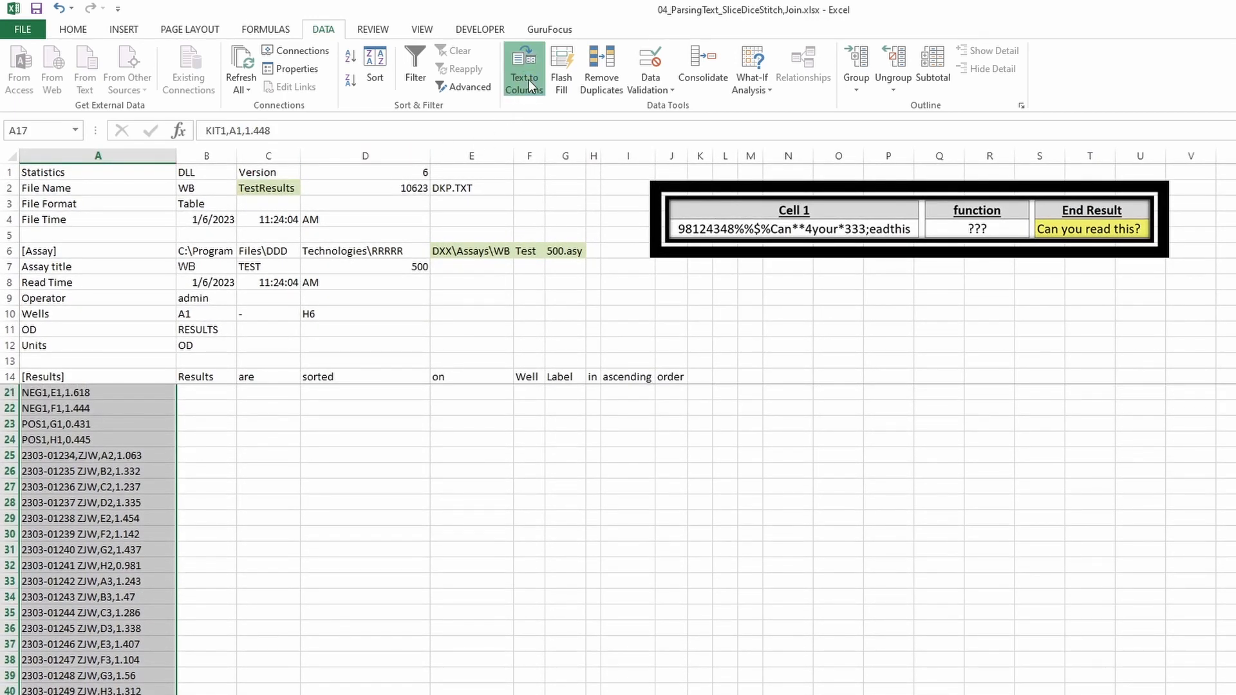
key("Return")
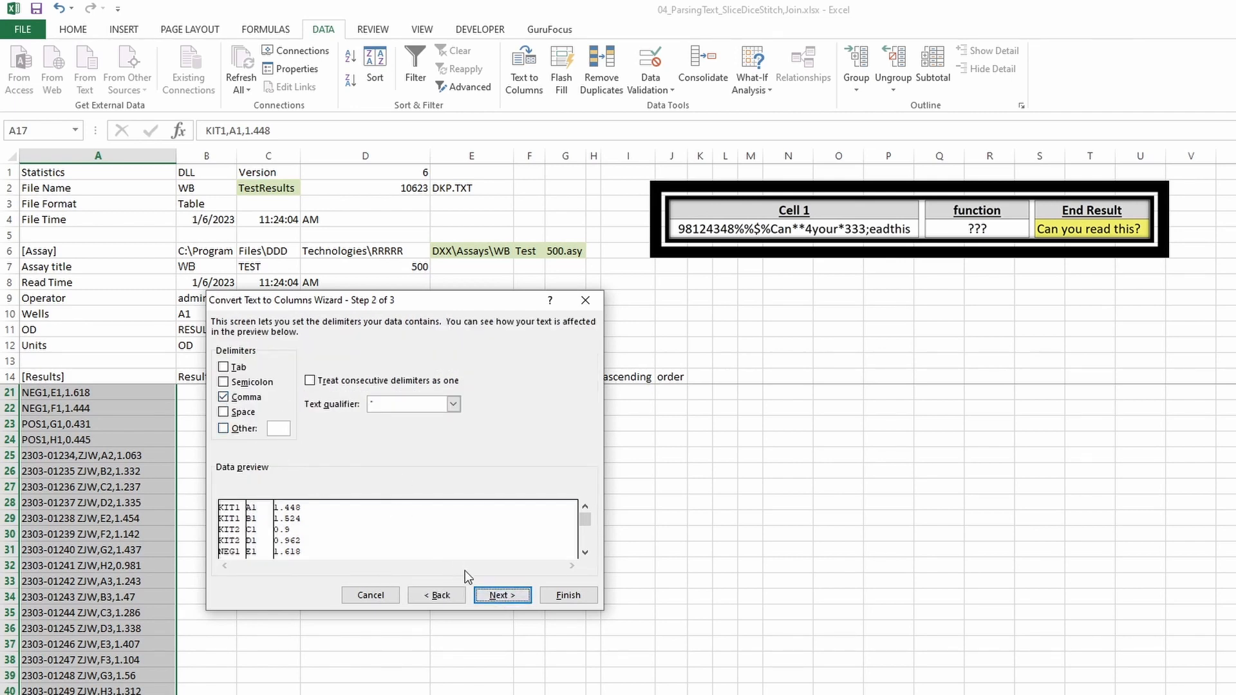
left_click(505, 596)
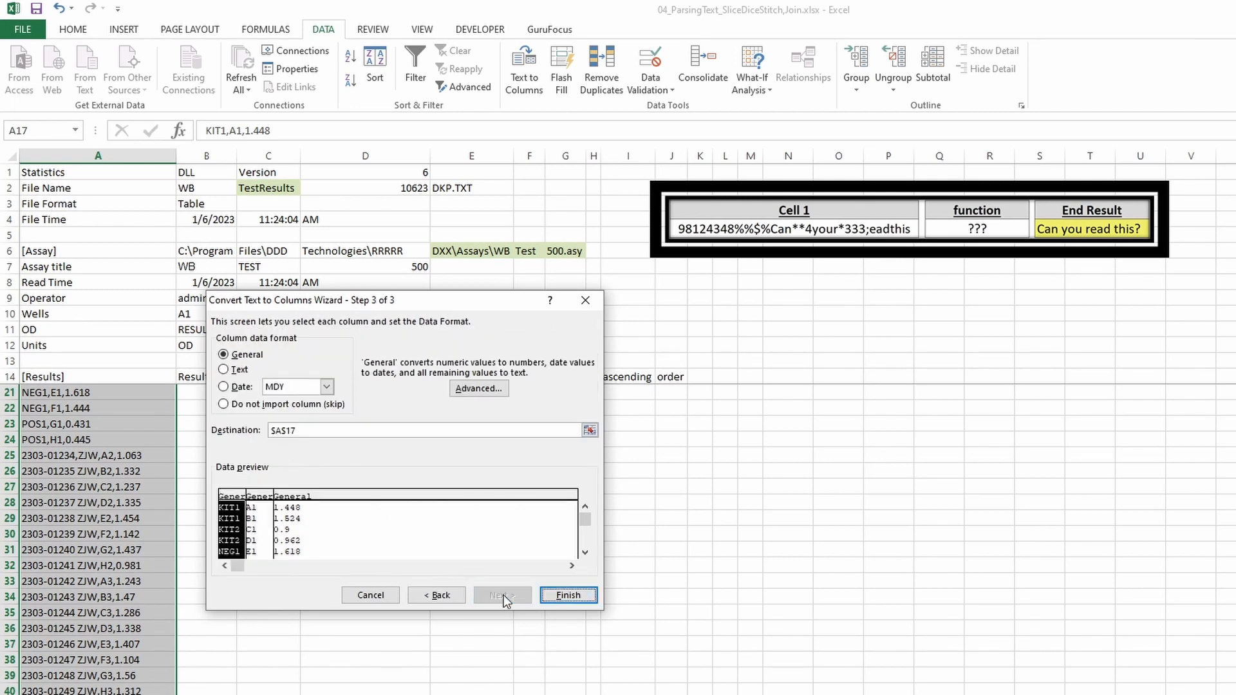
left_click(568, 595)
Examine how the first sample record in row 25 is spread across columns compared with the remaining result rows
left_click(354, 487)
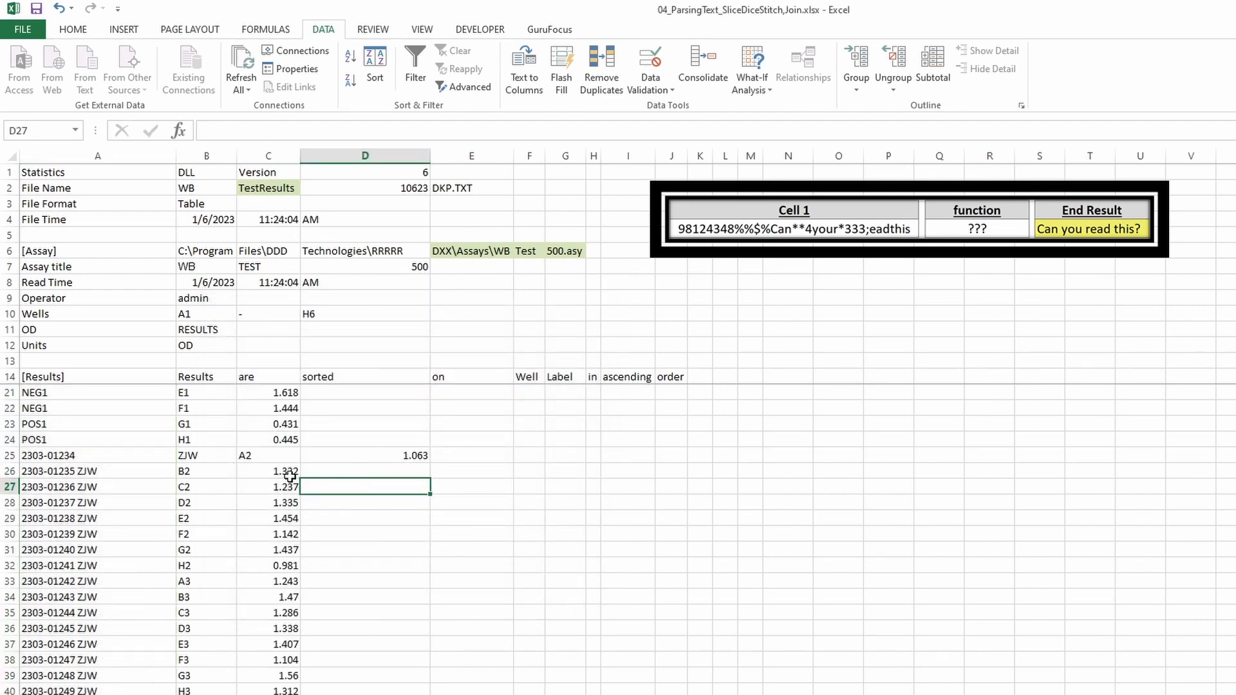
left_click(237, 457)
left_click(378, 461)
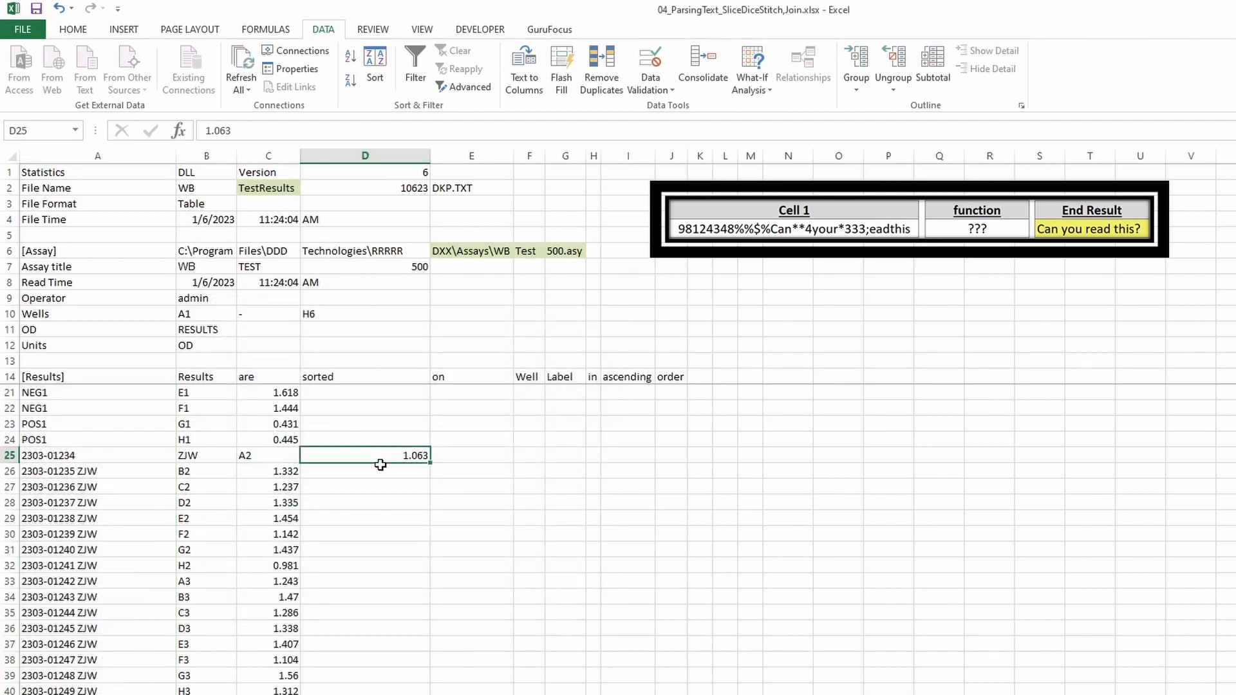
scroll(327, 480, "down", 8)
scroll(327, 480, "up", 10)
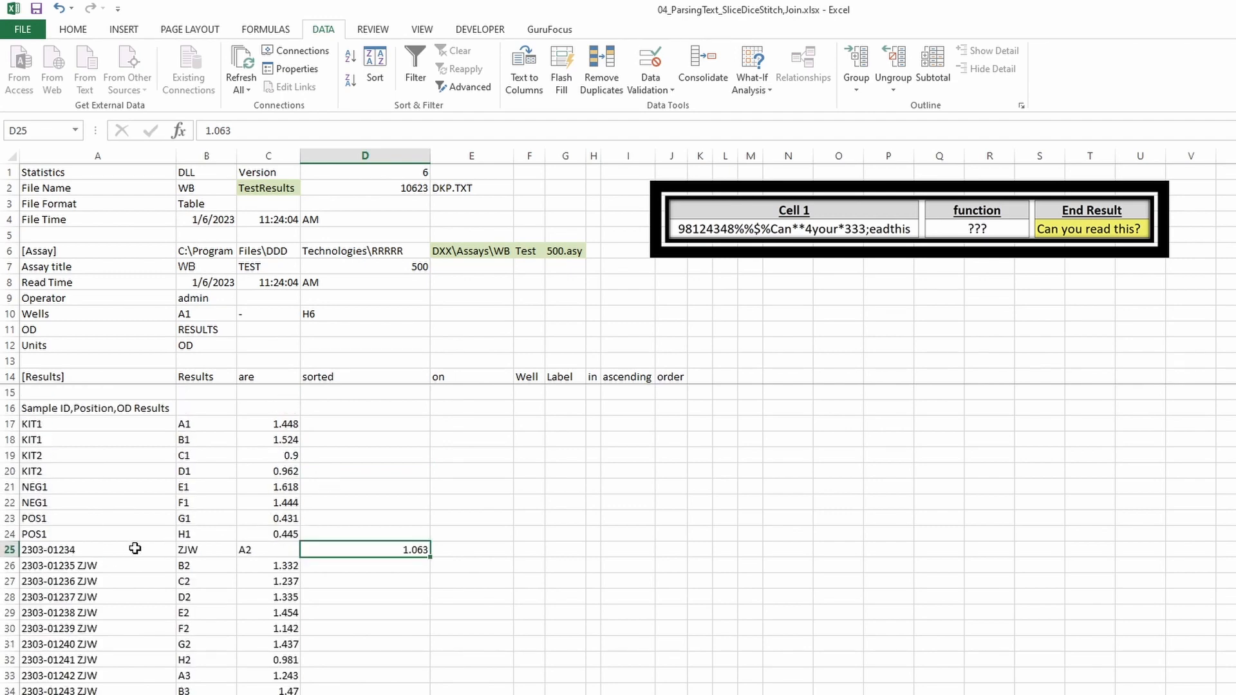
scroll(135, 548, "down", 1)
scroll(135, 548, "down", 2)
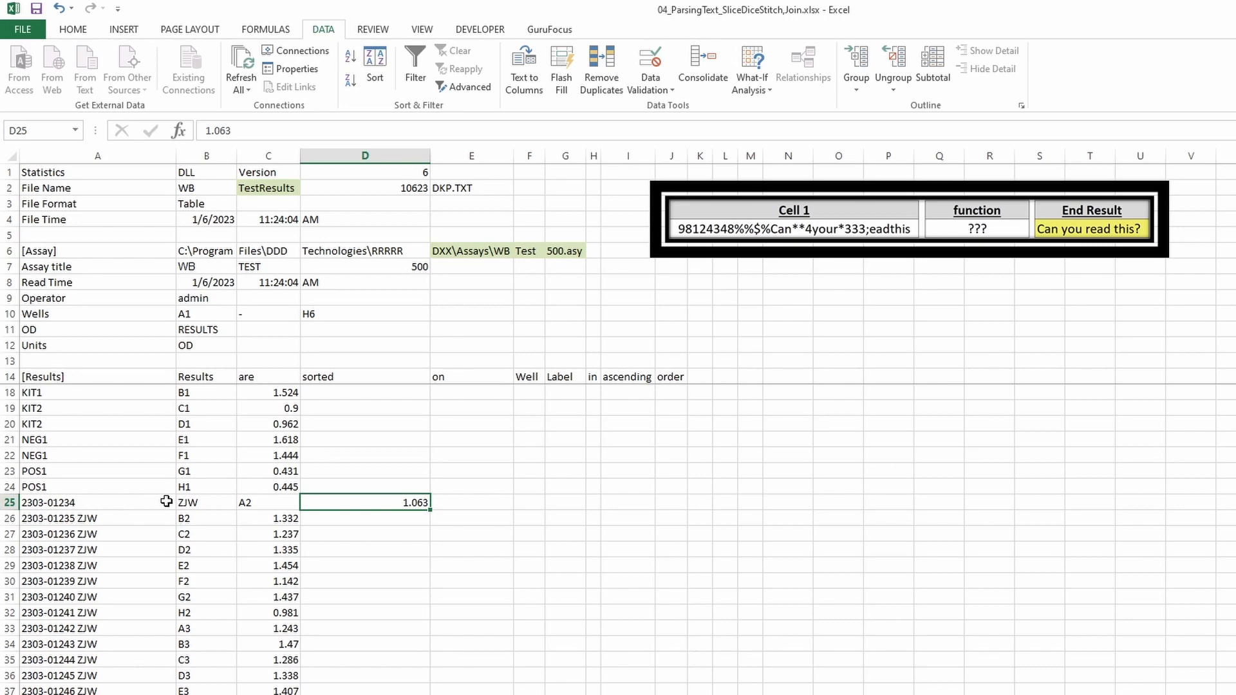
Copy the text ZJW from B25 and append it to the sample ID in A25
left_click(186, 502)
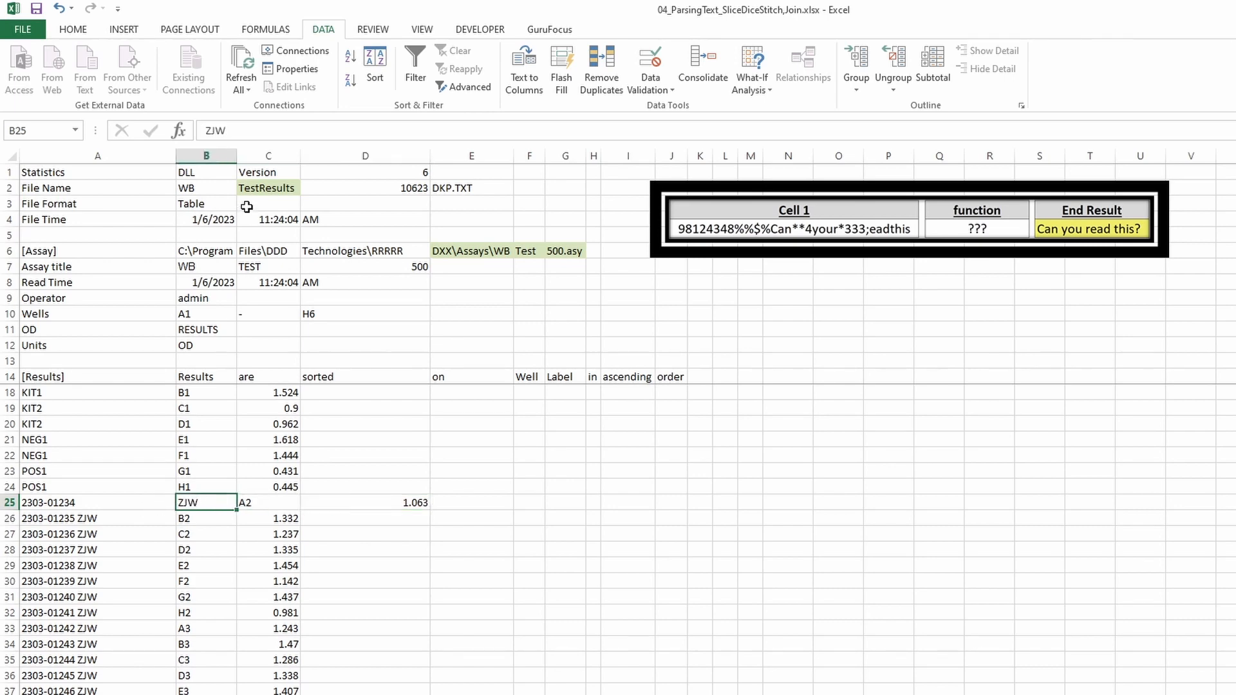
left_click_drag(246, 132, 184, 138)
key("ctrl+c")
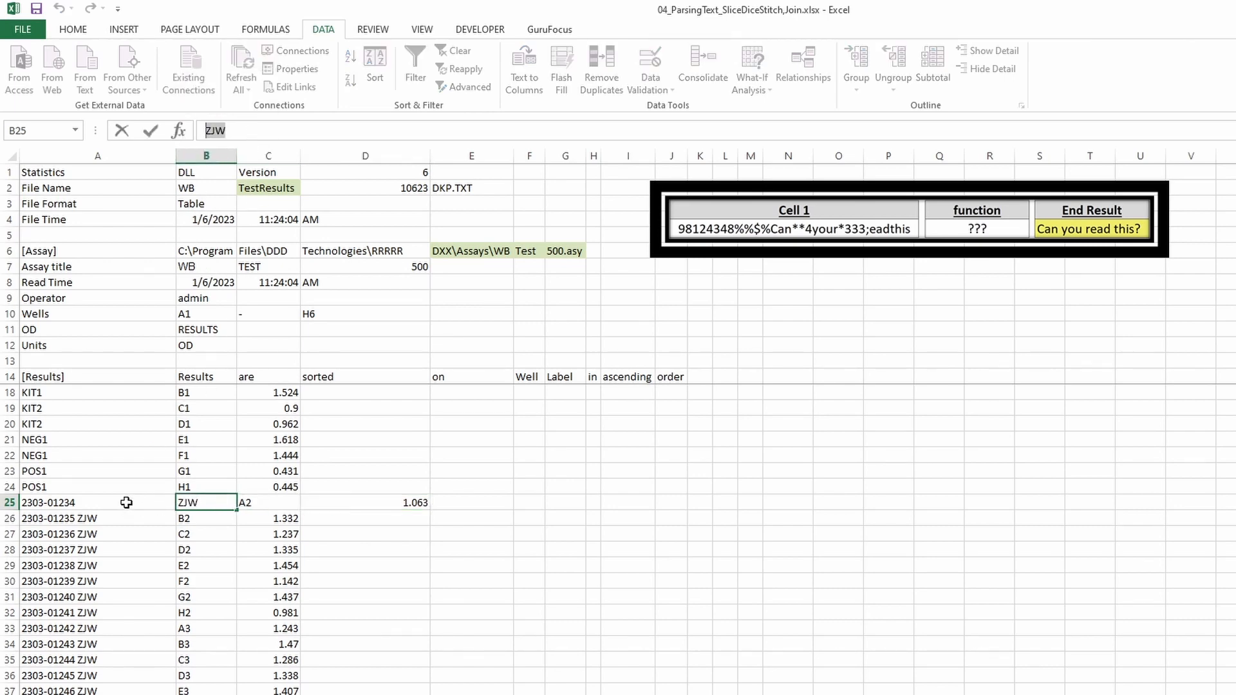
left_click(125, 502)
double_click(125, 502)
key("ctrl+v")
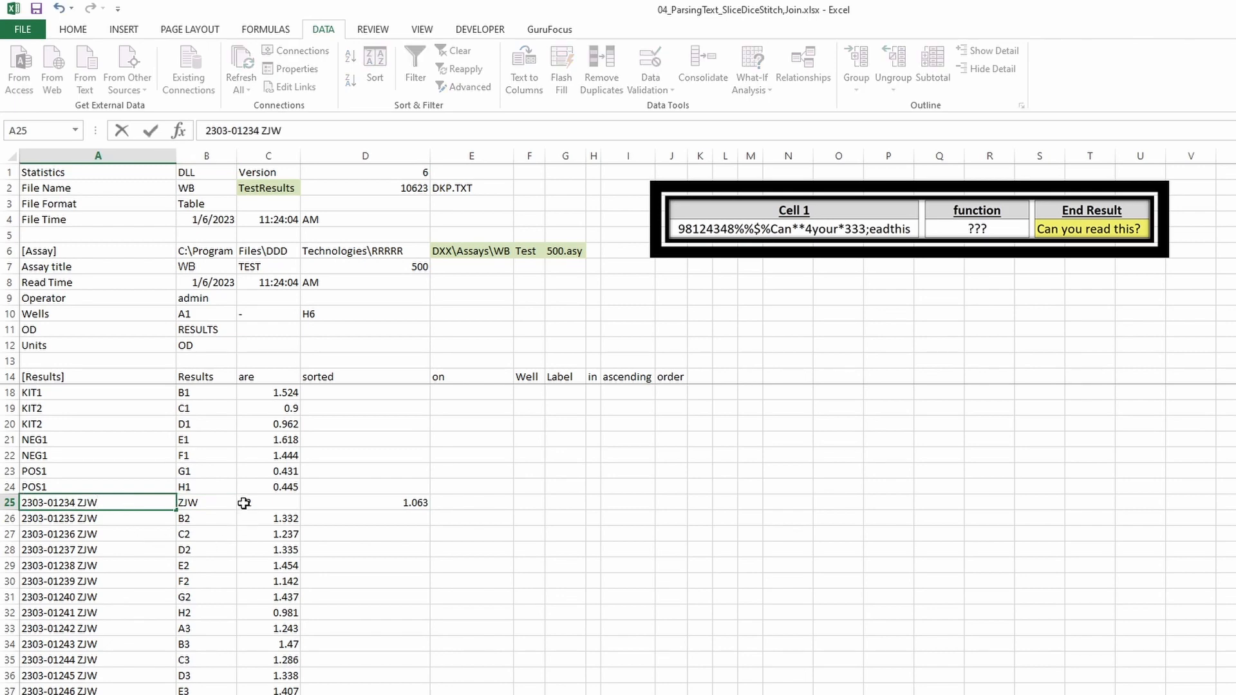
Move the position and OD result in C25:D25 one column over to B25:C25, replacing the existing data
left_click_drag(244, 503, 330, 502)
left_click_drag(240, 507, 179, 507)
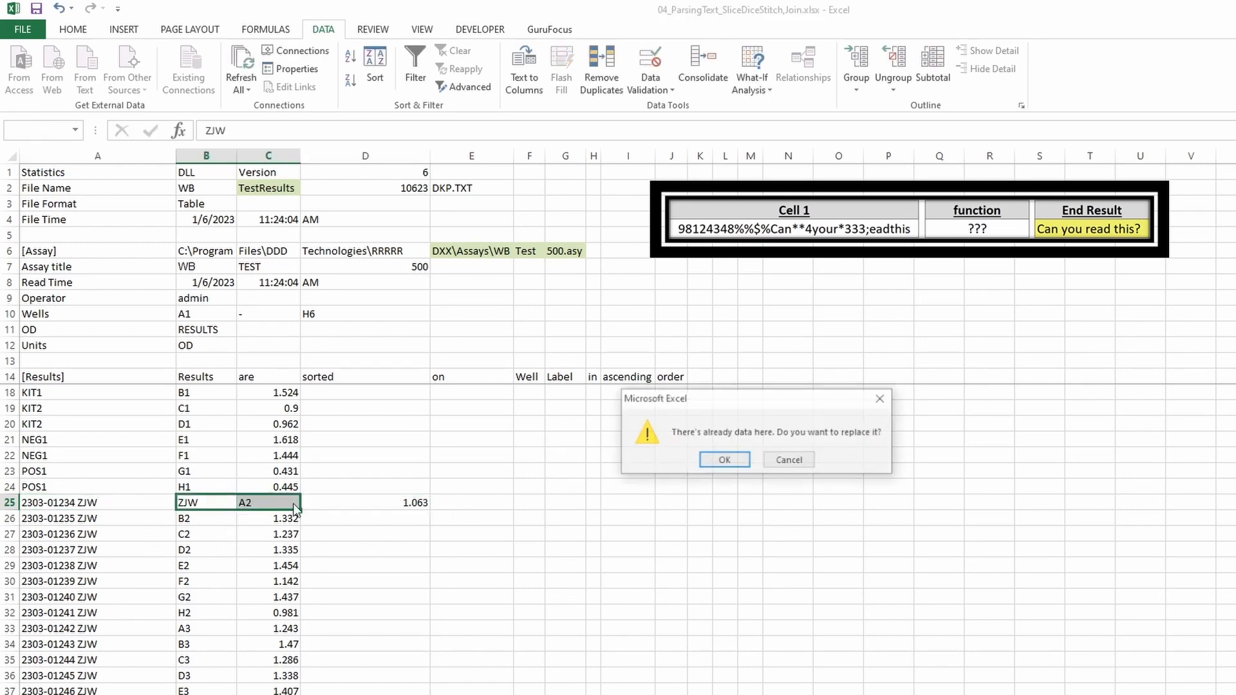
left_click(724, 461)
left_click(427, 458)
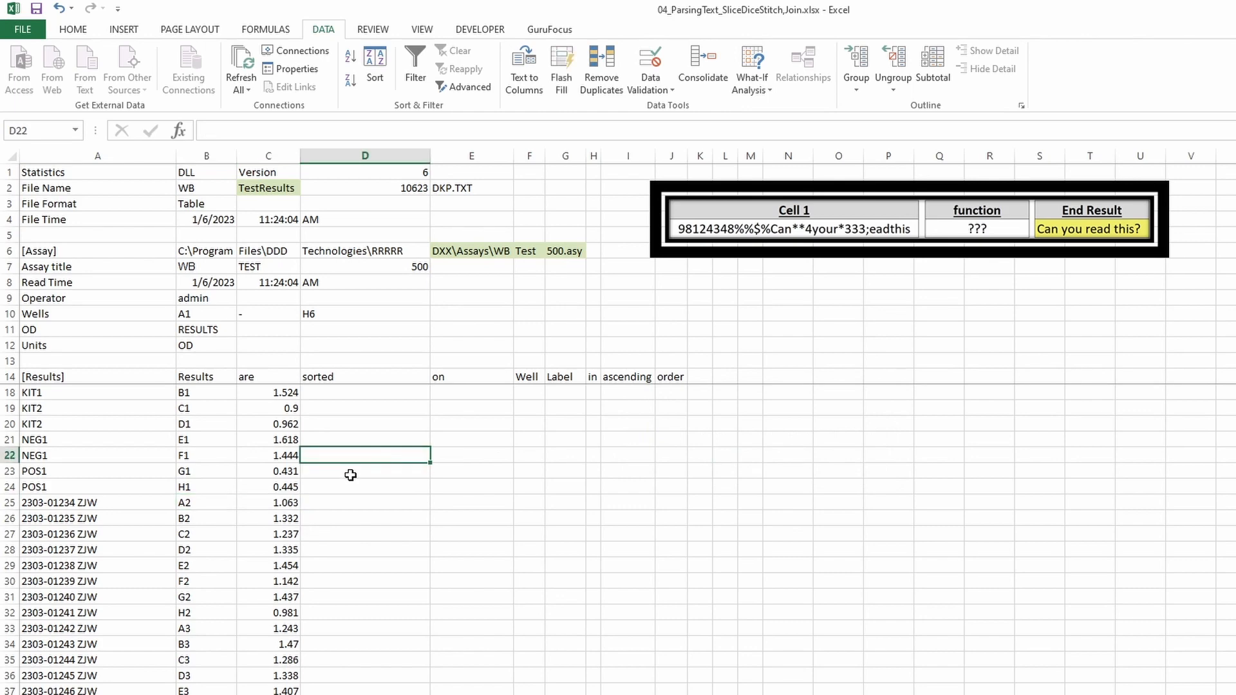
Review the split result rows from row 17 downward, including the sample records and the POS1 control values
scroll(351, 471, "down", 13)
scroll(350, 471, "up", 14)
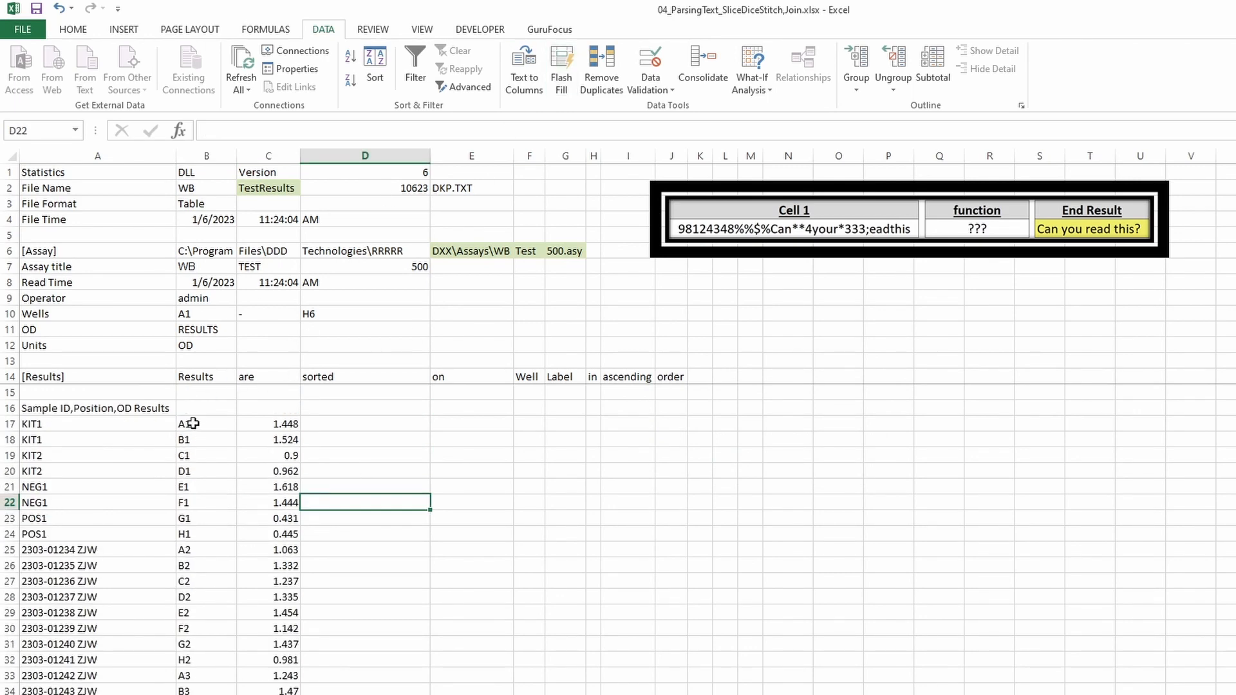
scroll(236, 571, "down", 5)
scroll(236, 571, "down", 7)
scroll(237, 570, "up", 12)
left_click(455, 439)
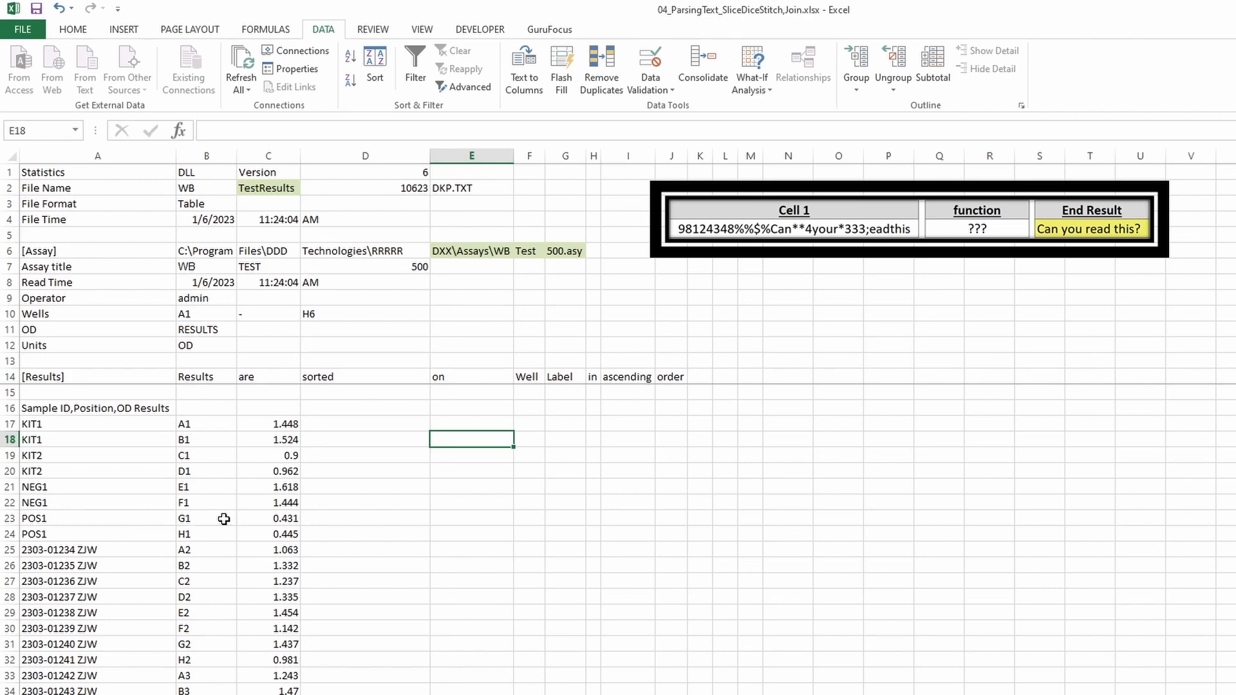
left_click_drag(105, 552, 368, 661)
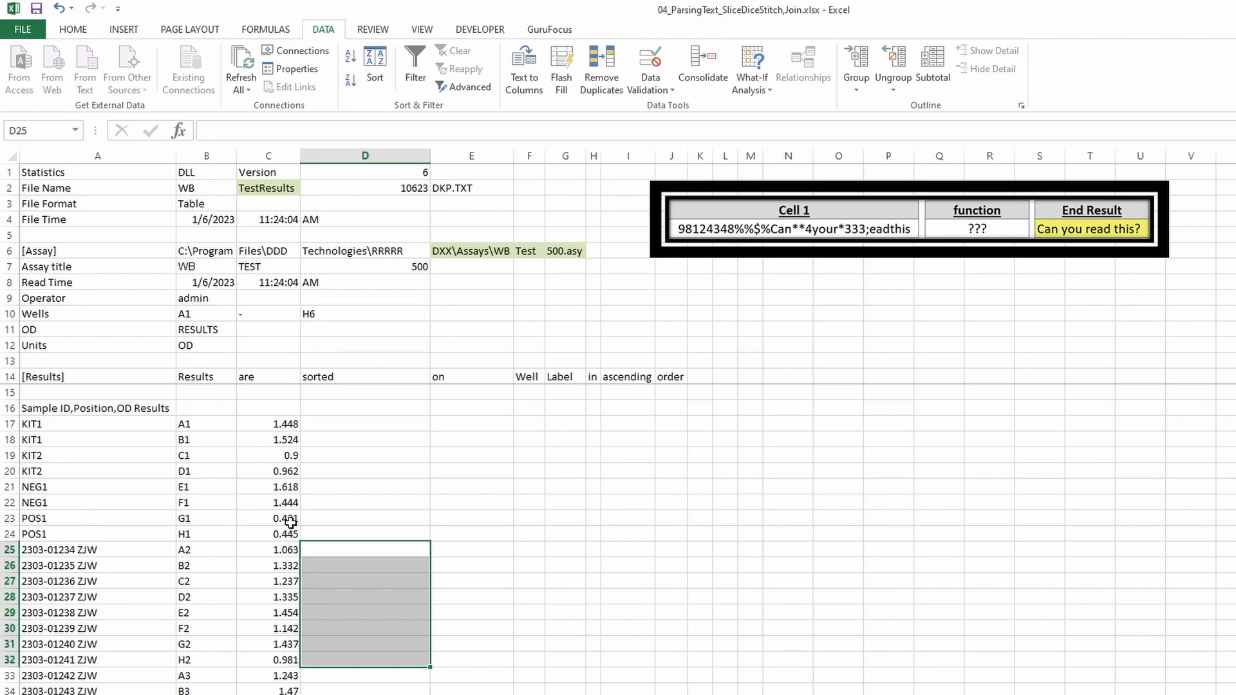
left_click_drag(290, 522, 290, 537)
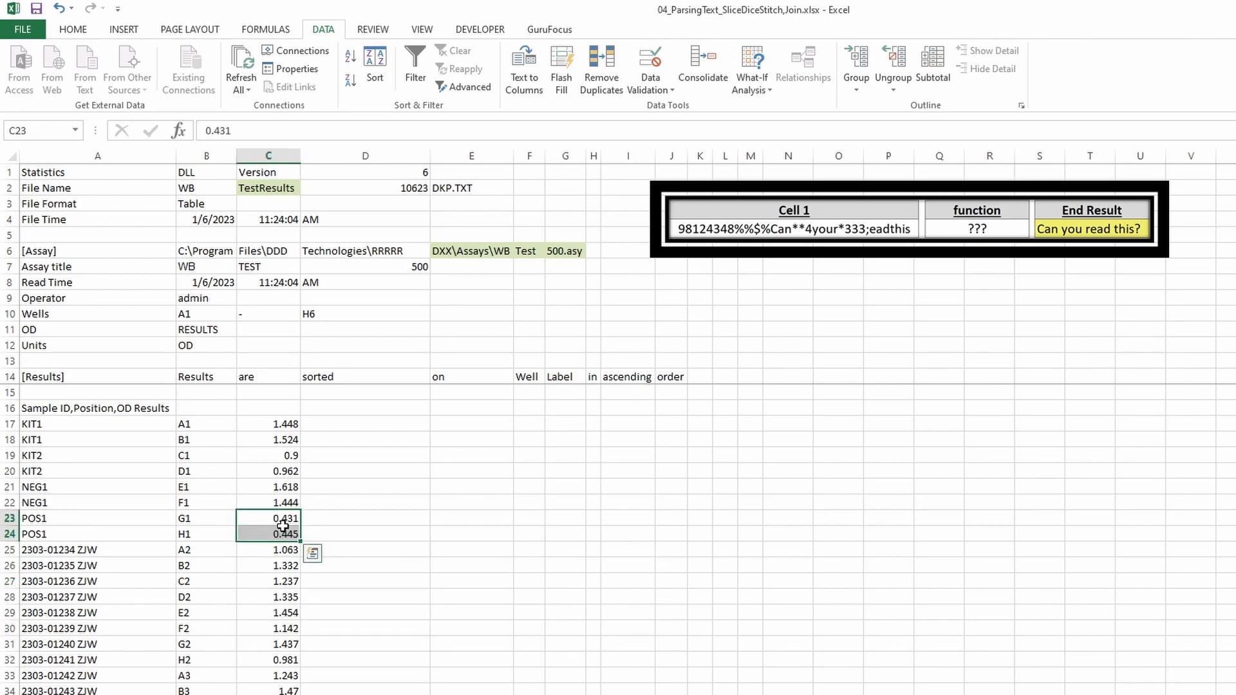
Enter a formula in E19 that averages the two POS1 results, =AVERAGE(C23:C24)
left_click(455, 456)
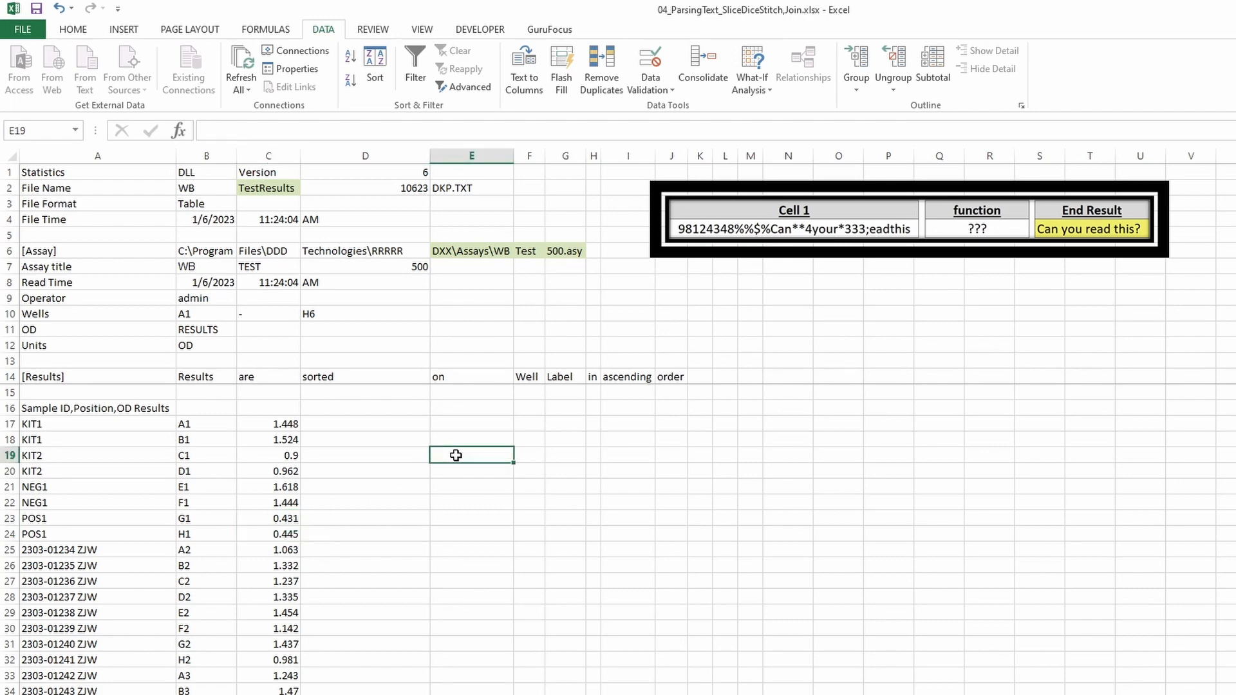
type("=average")
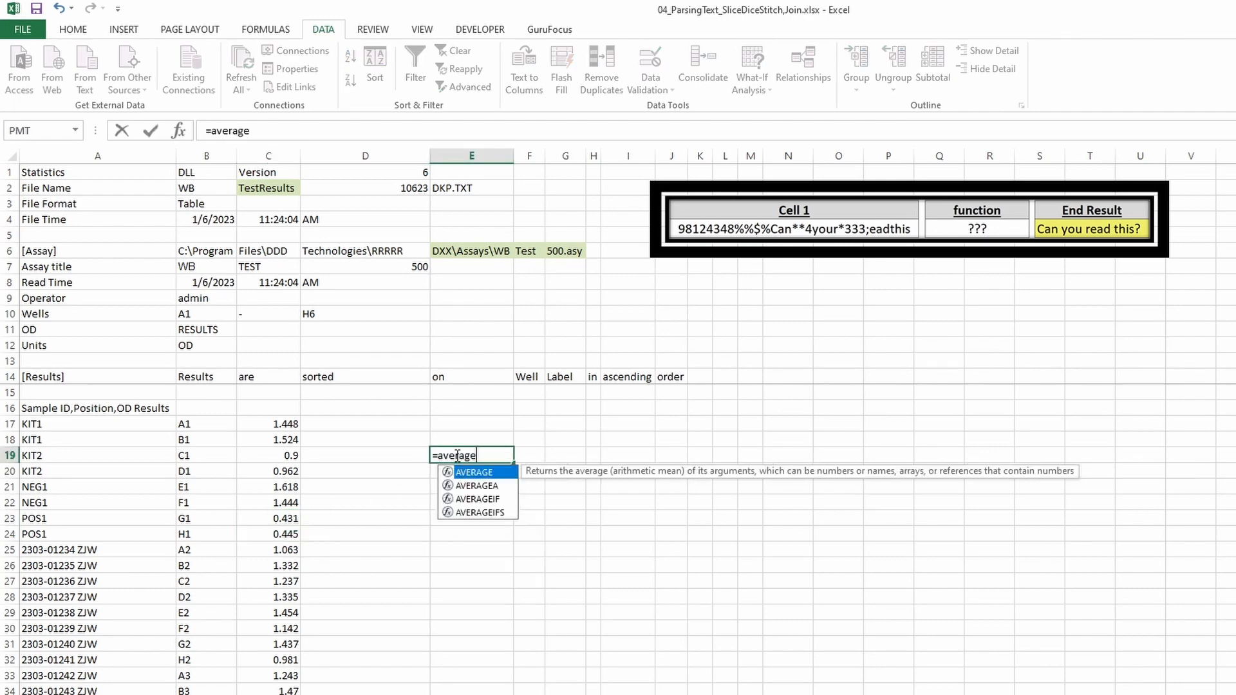
type("(")
left_click_drag(269, 518, 282, 530)
type(")")
key("Return")
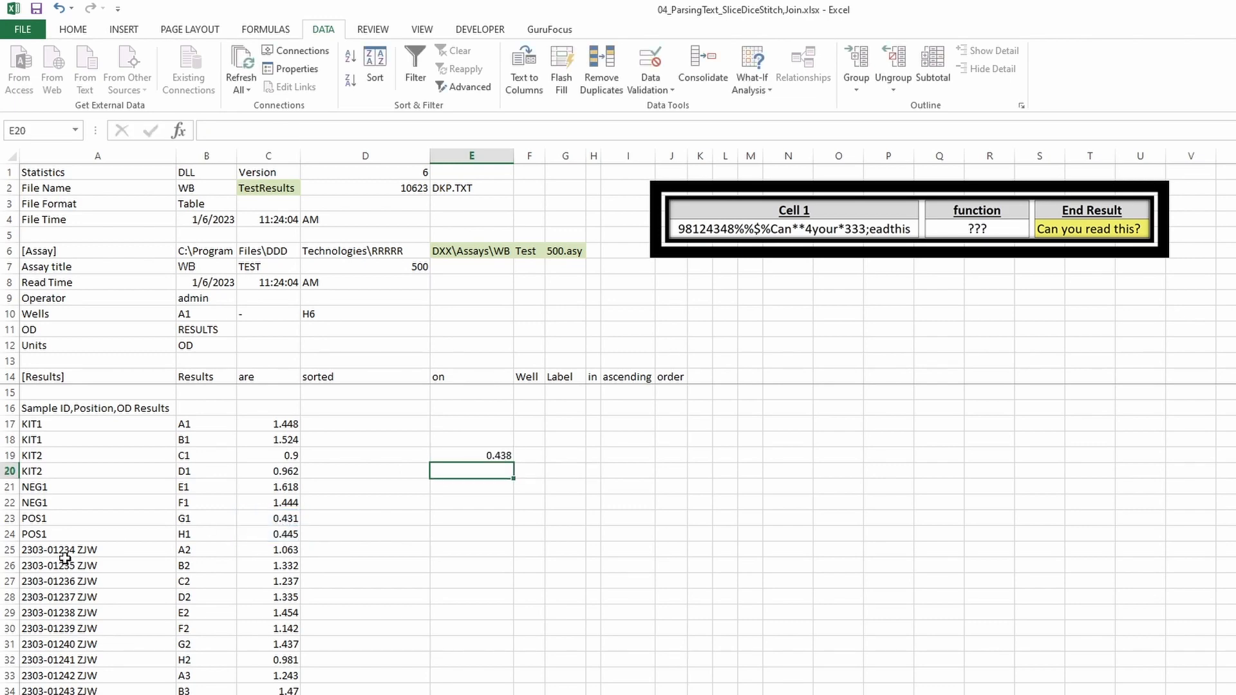
Fill the two POS1 rows, A23:C24, with light olive green
left_click_drag(90, 518, 268, 532)
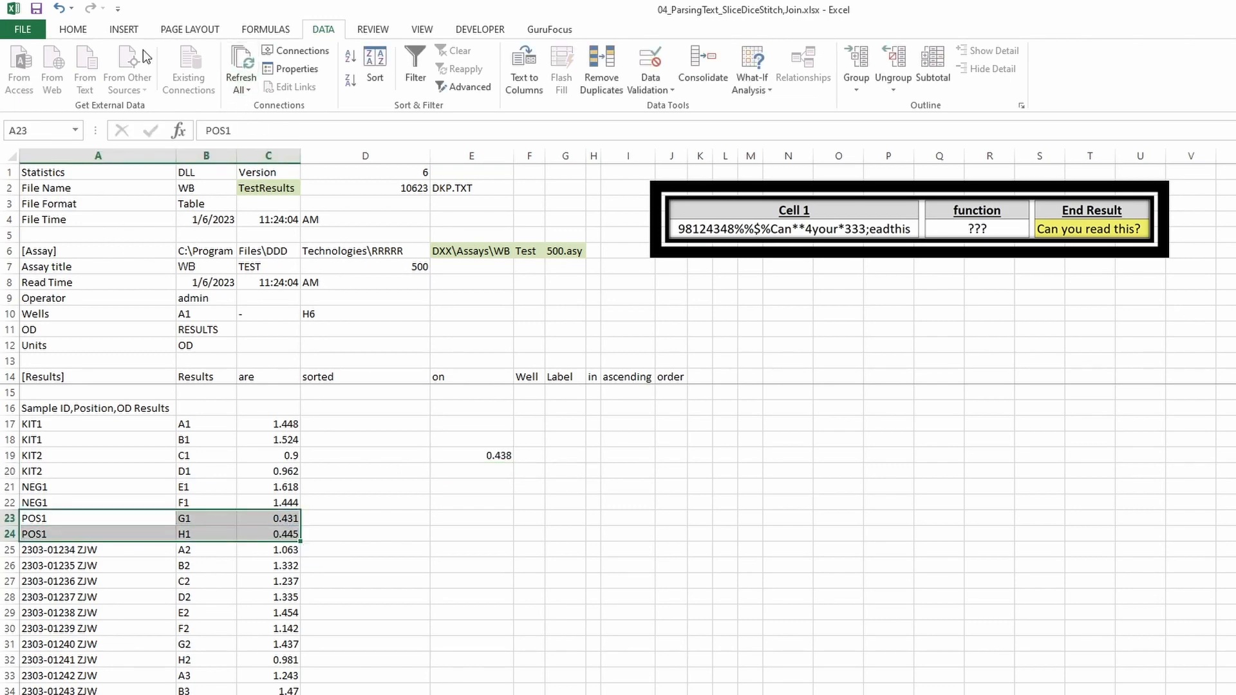
left_click(73, 29)
left_click(251, 81)
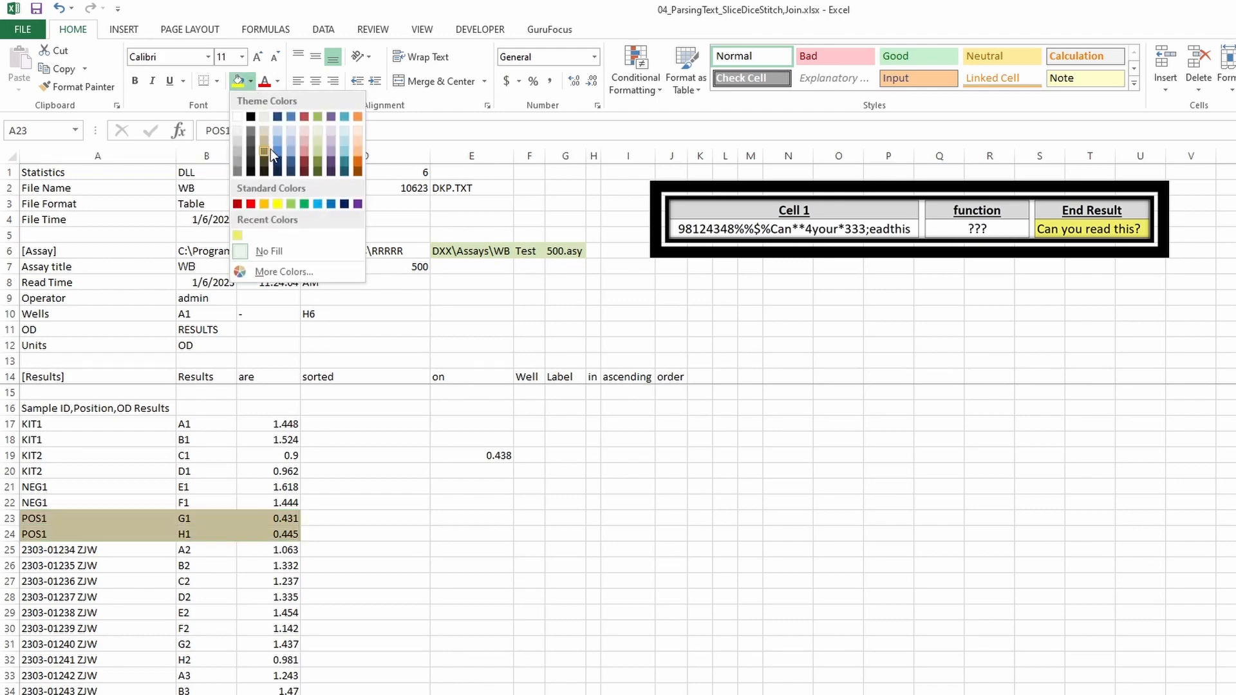
left_click(318, 150)
Apply the same green fill to the average in E19 and move that cell to E21
left_click(473, 455)
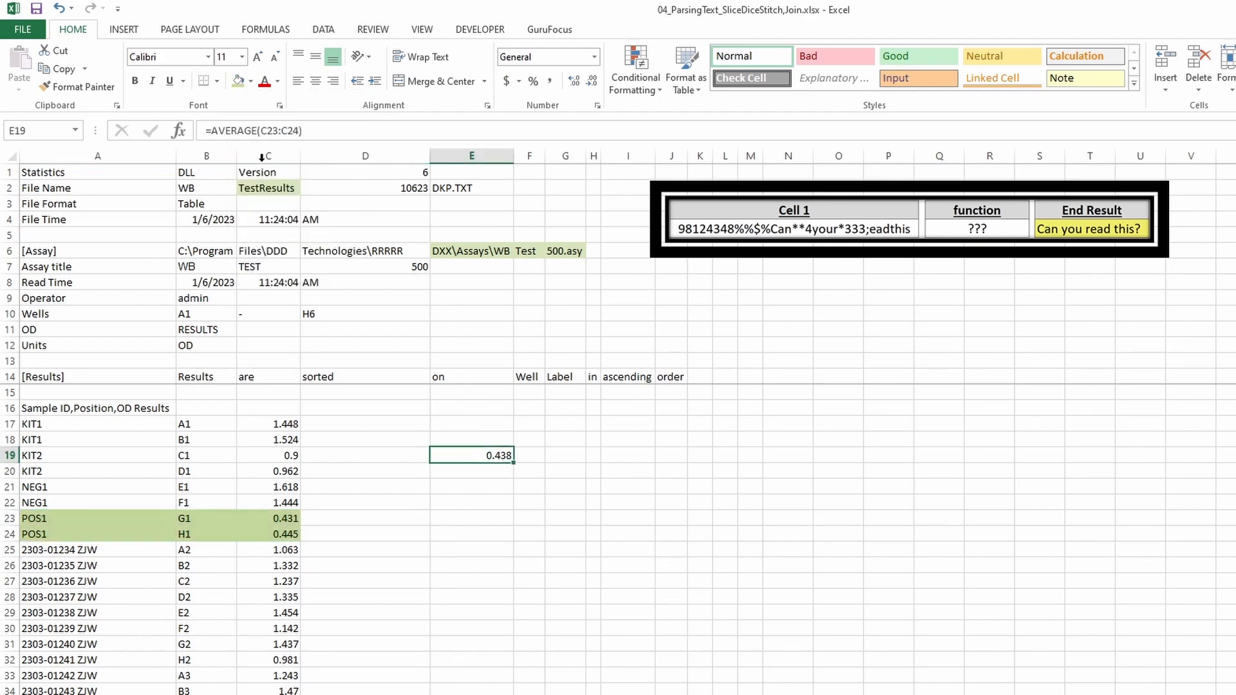
left_click(238, 83)
left_click_drag(492, 447, 494, 493)
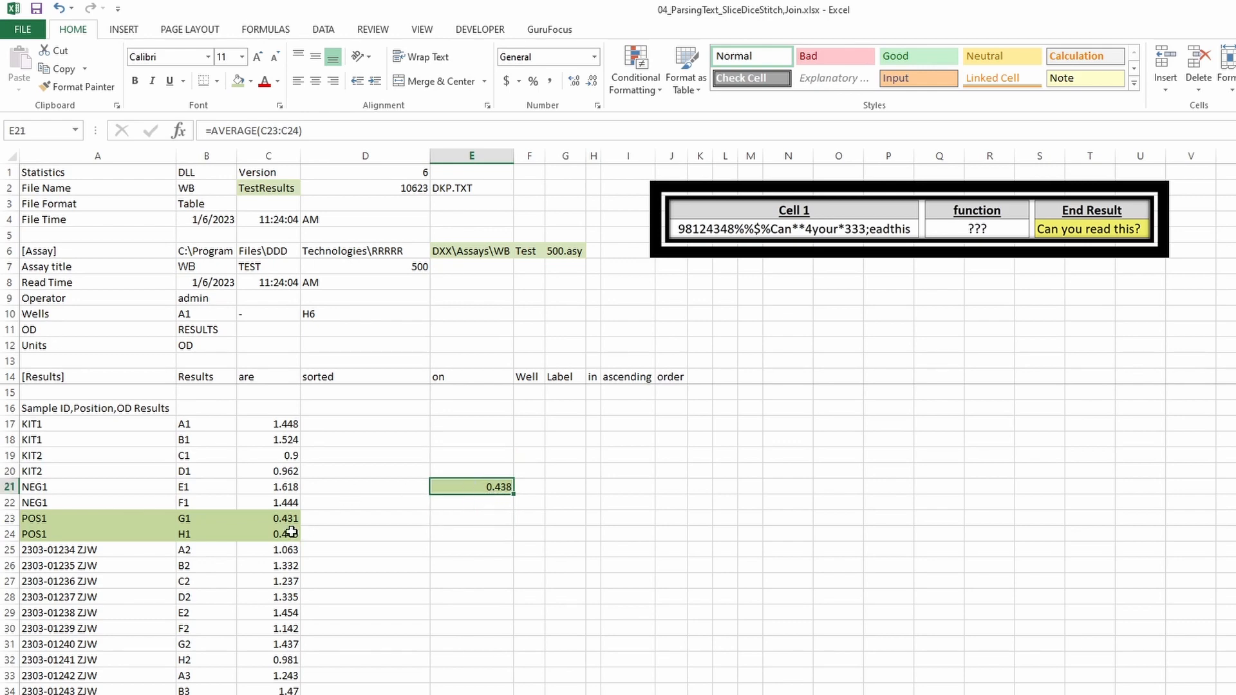
Enter the formula =IF(C23<=$E$21,"Positive","Negative") in D23 to classify the first POS1 result
left_click(385, 518)
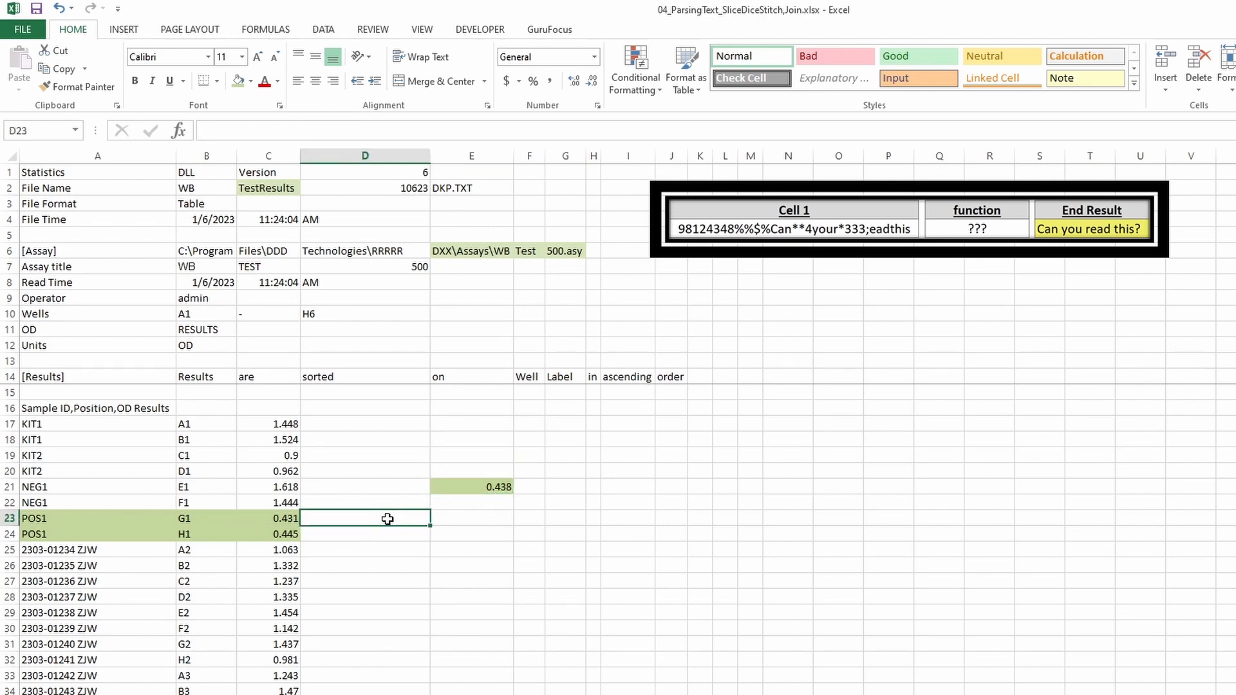
type("=if(")
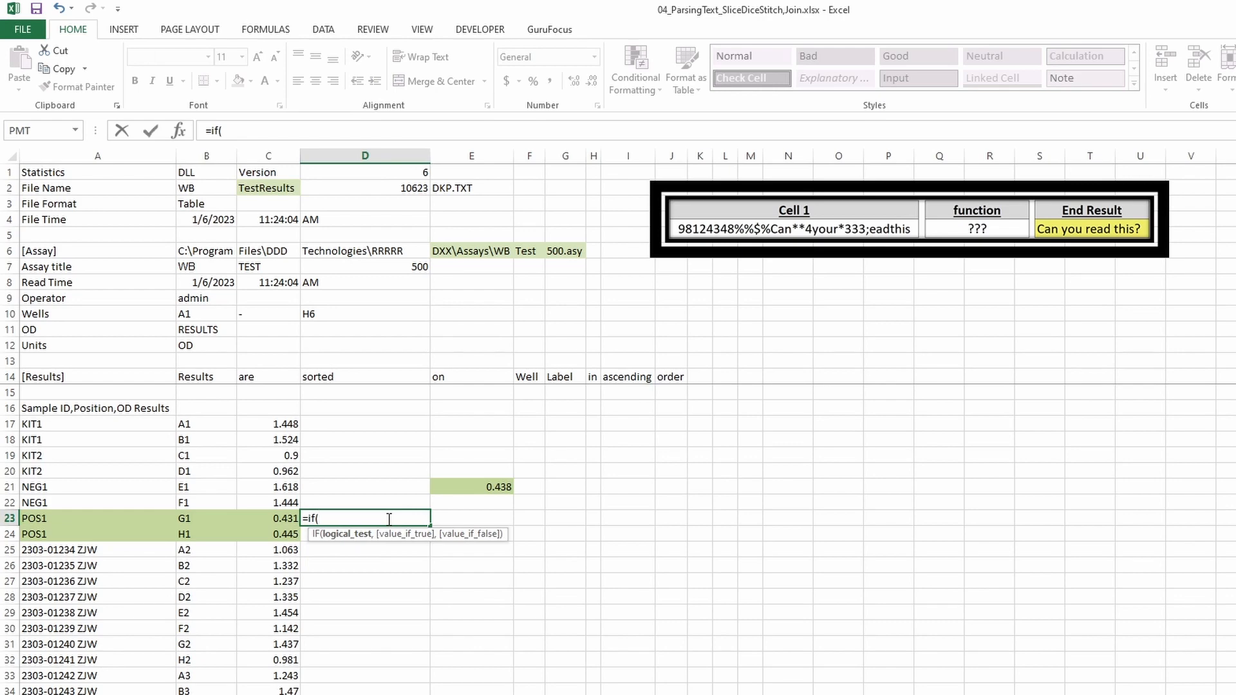
left_click(288, 517)
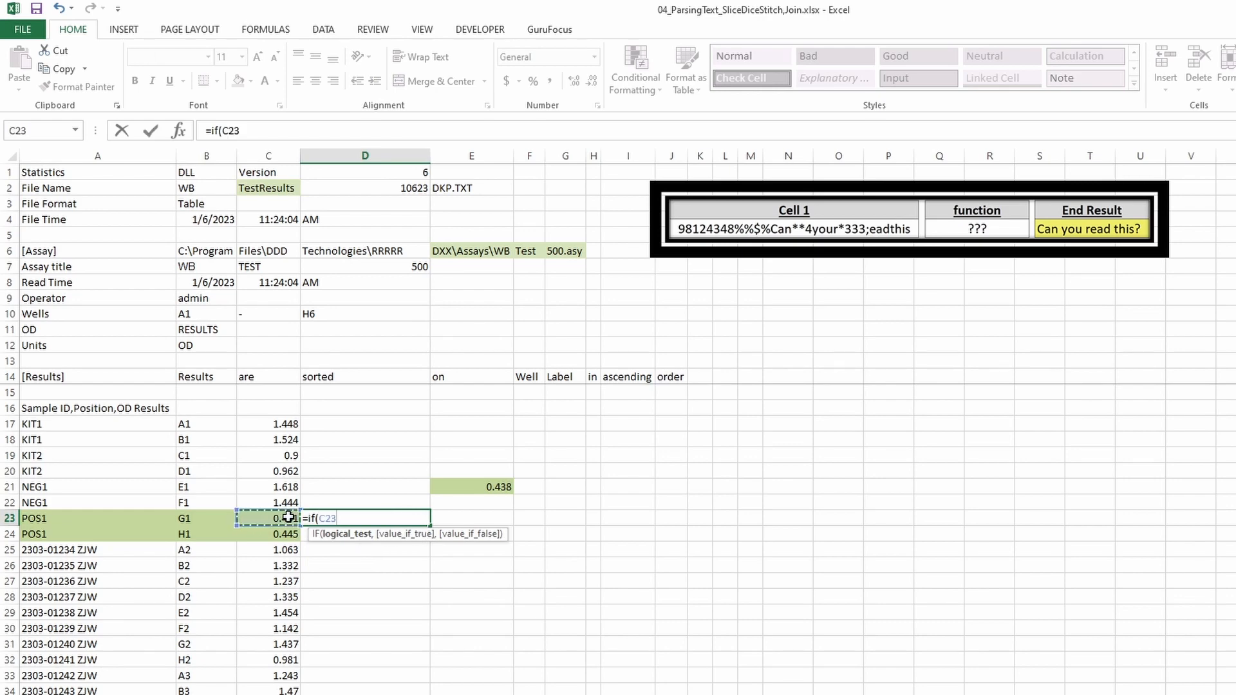
type("<=")
left_click(490, 487)
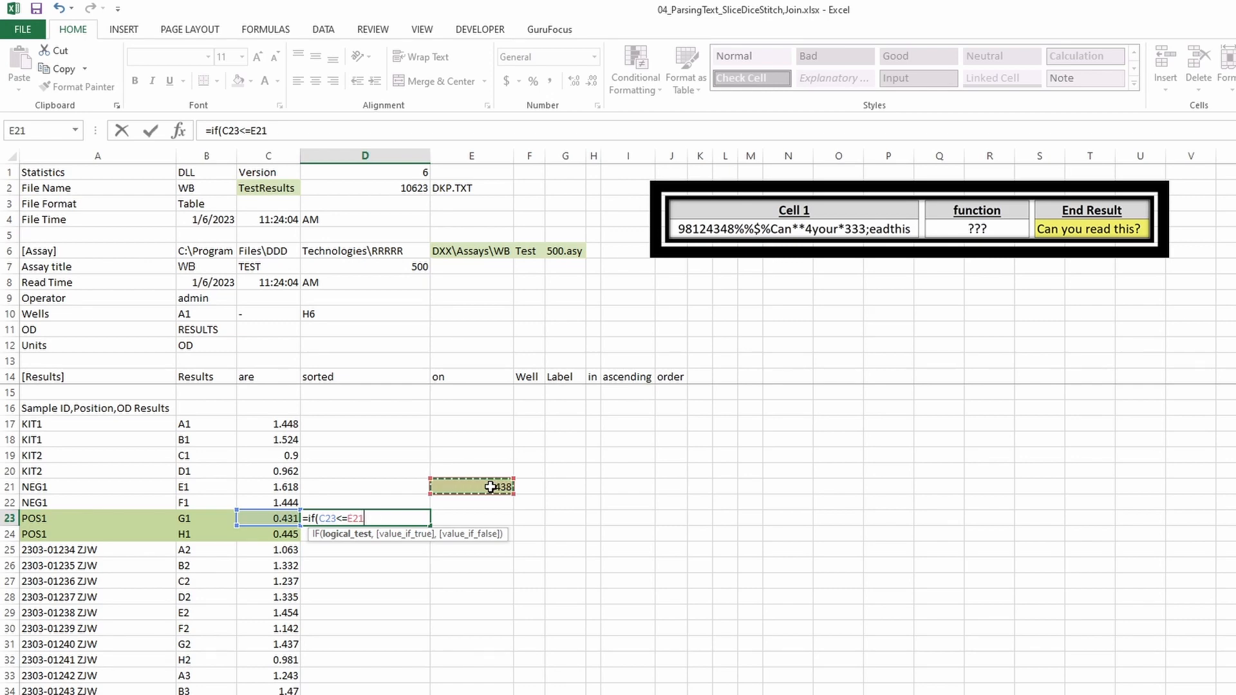
key("F4")
type(",\"Posi")
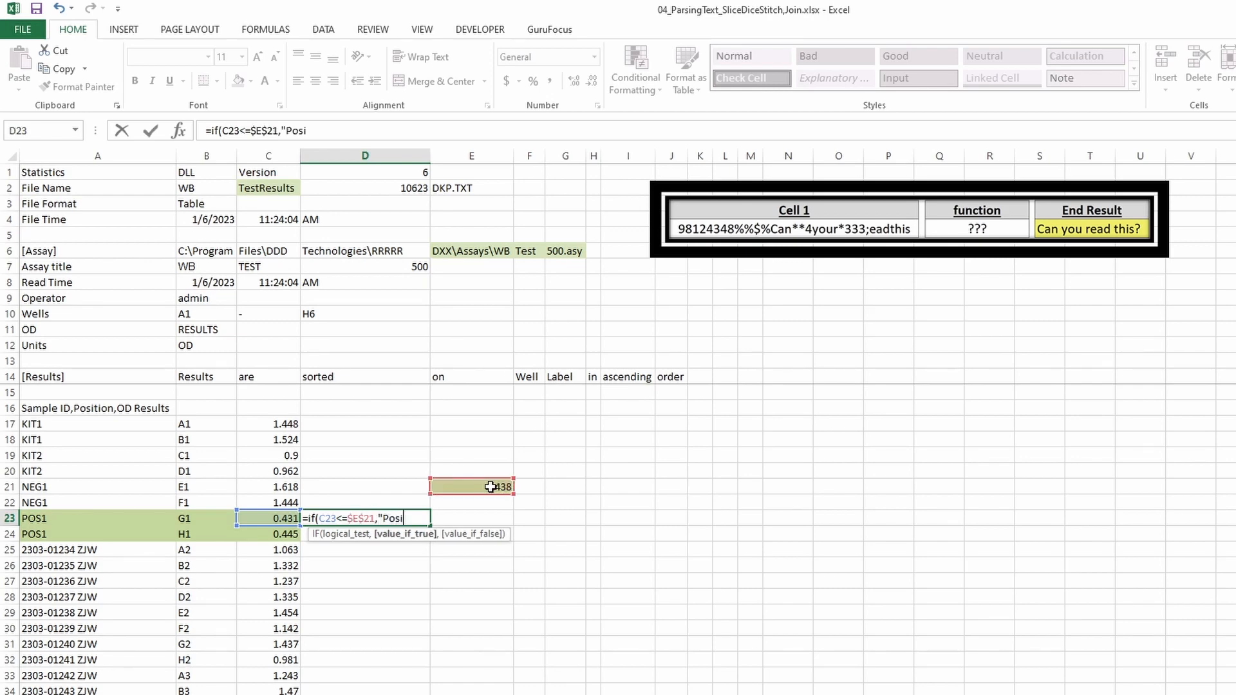
type("tive\",")
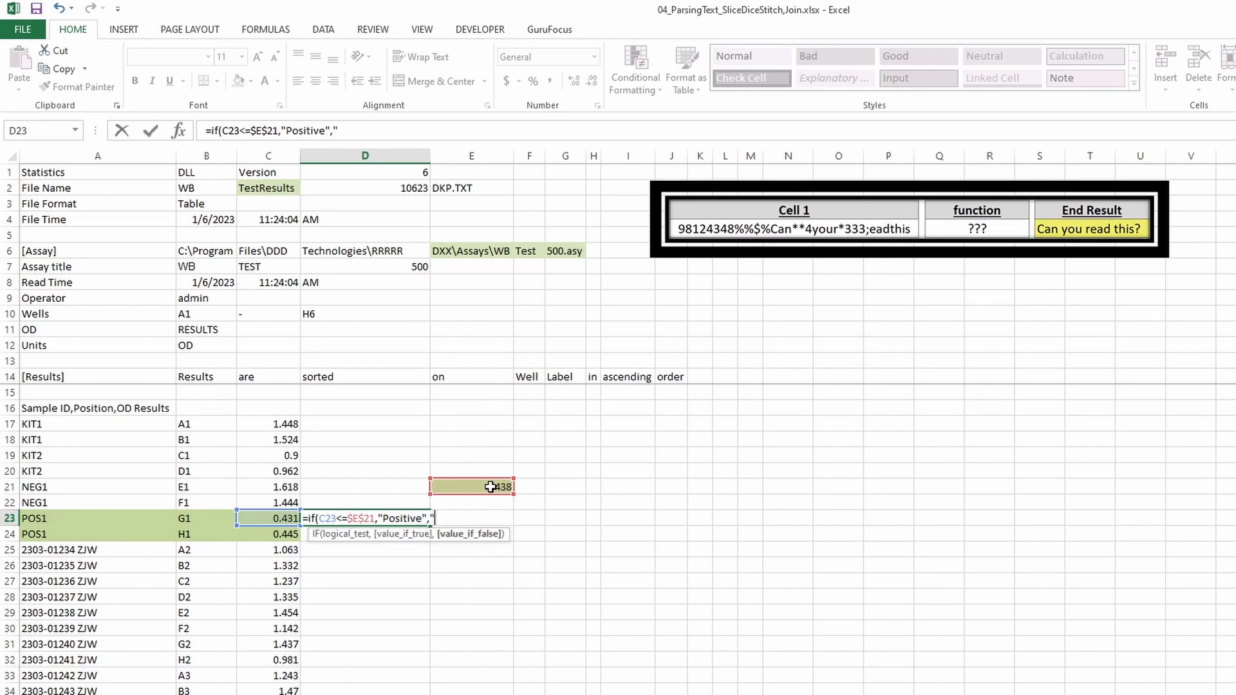
type("\"Negative\")")
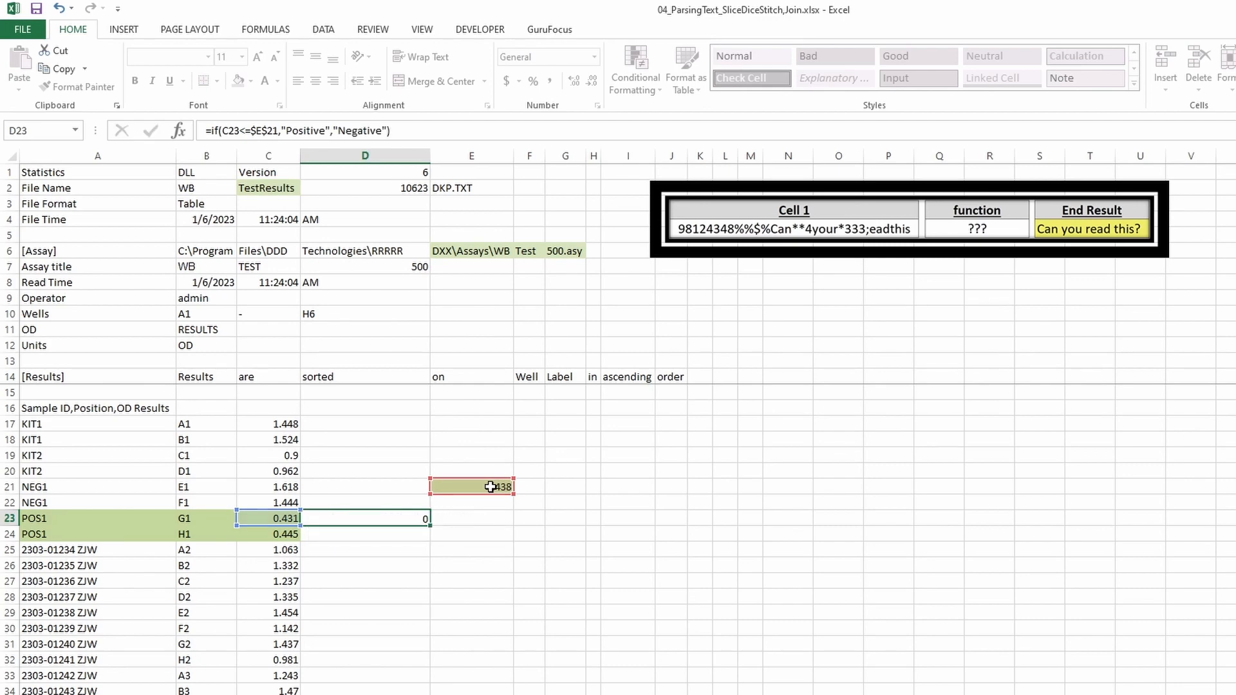
key("Return")
Fill the IF formula from D23 down through the remaining result rows and review the classifications
left_click(400, 516)
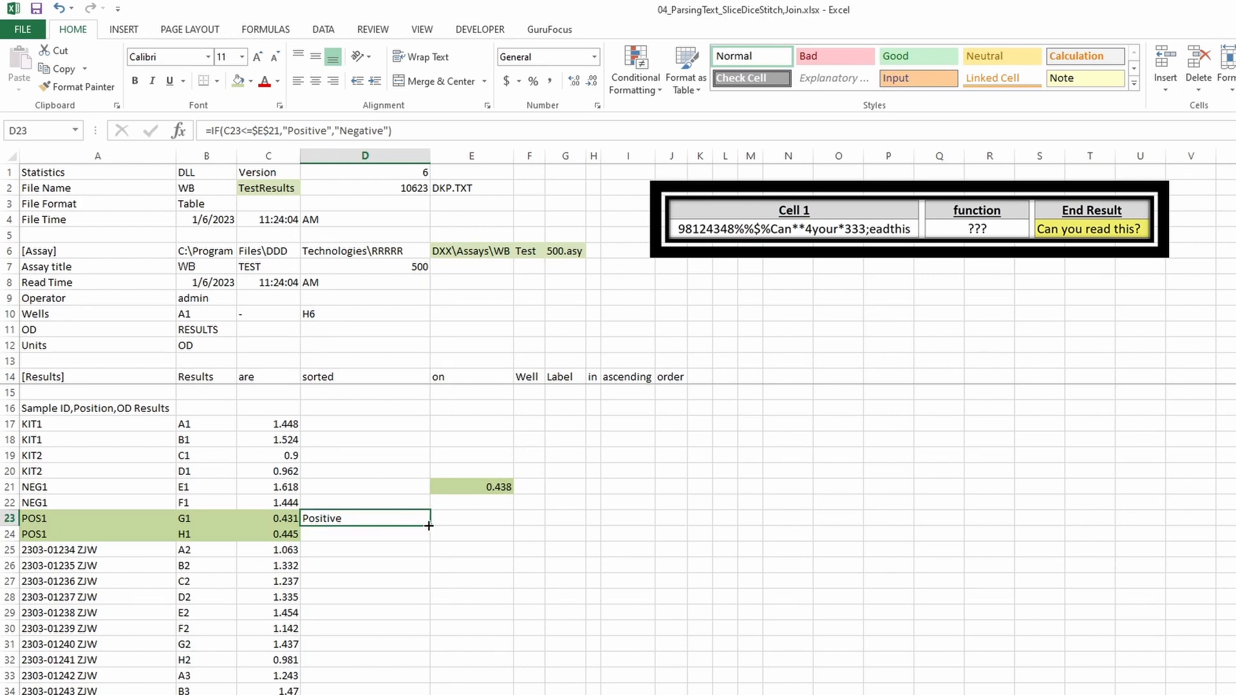
left_click_drag(429, 525, 421, 694)
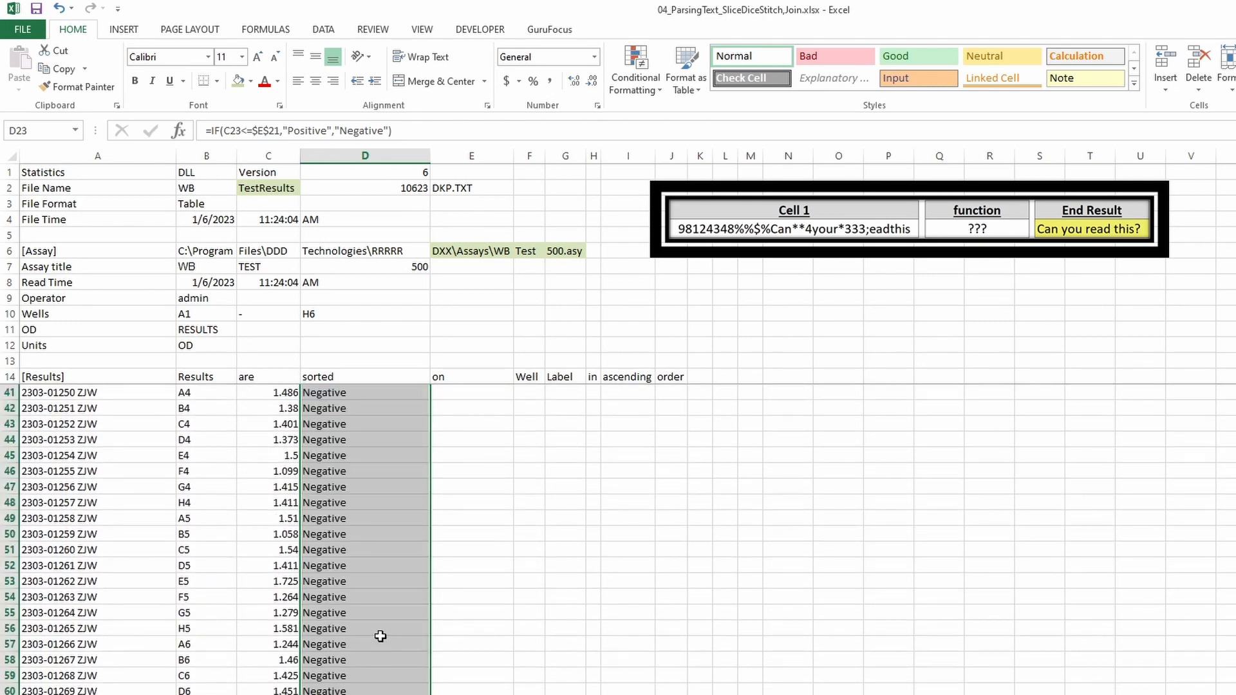
scroll(370, 632, "up", 9)
scroll(360, 557, "down", 3)
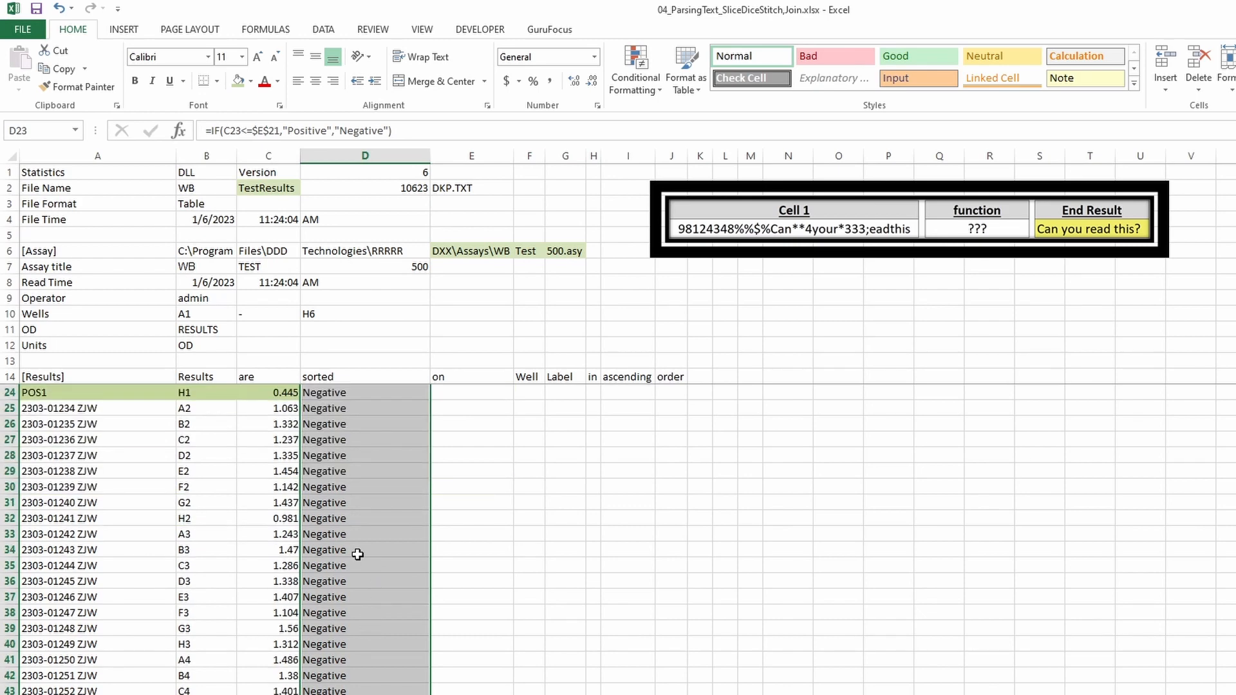
scroll(358, 554, "down", 7)
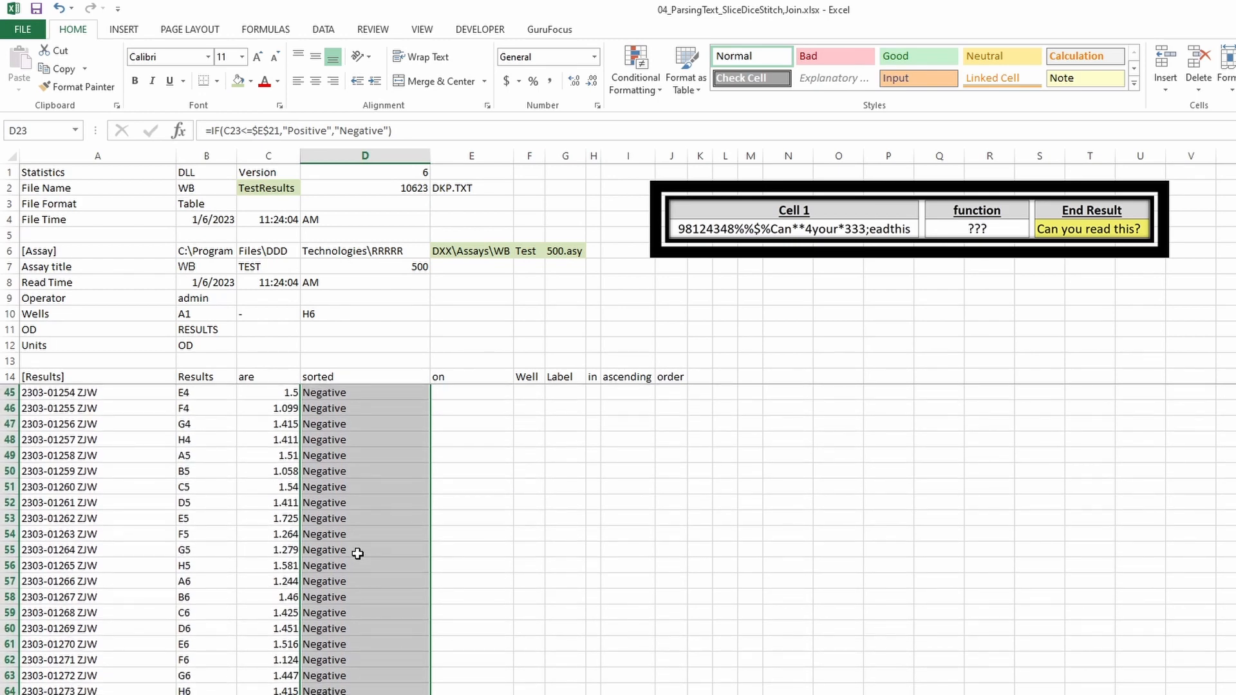
scroll(357, 554, "up", 10)
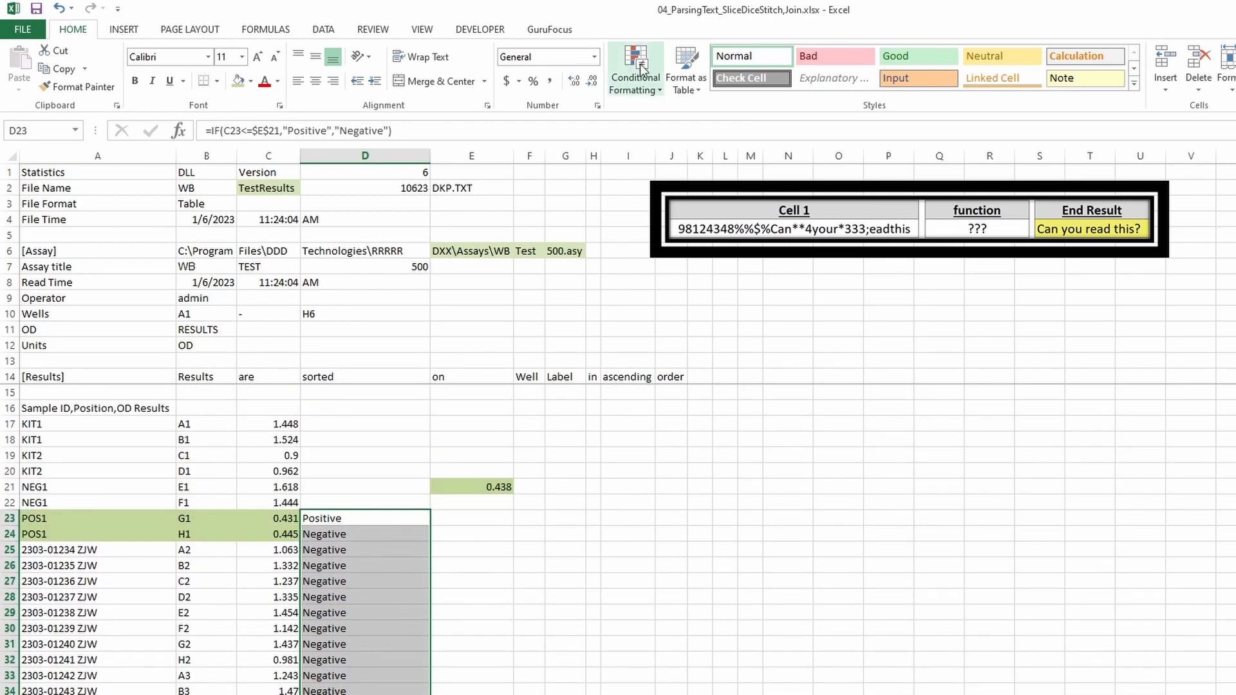
Add a Text that Contains conditional formatting rule for "Positive" to the classifications from D23 downward, with a custom light green fill
left_click(636, 85)
mouse_move(677, 121)
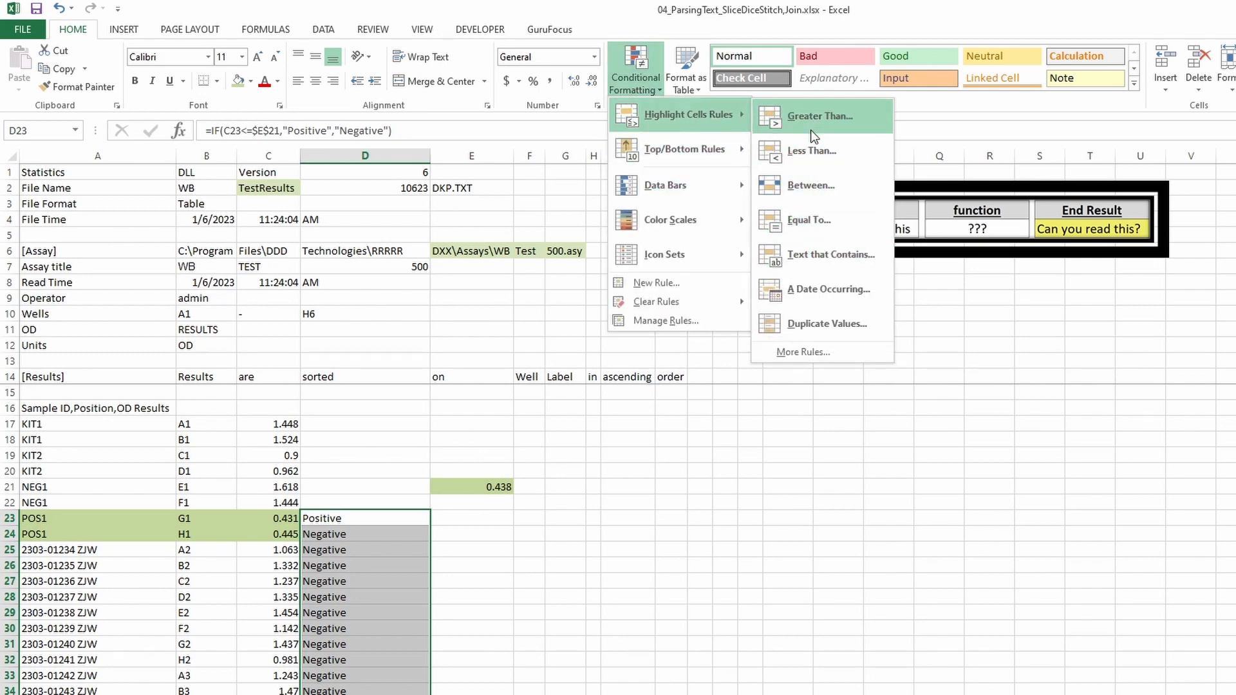
left_click(809, 255)
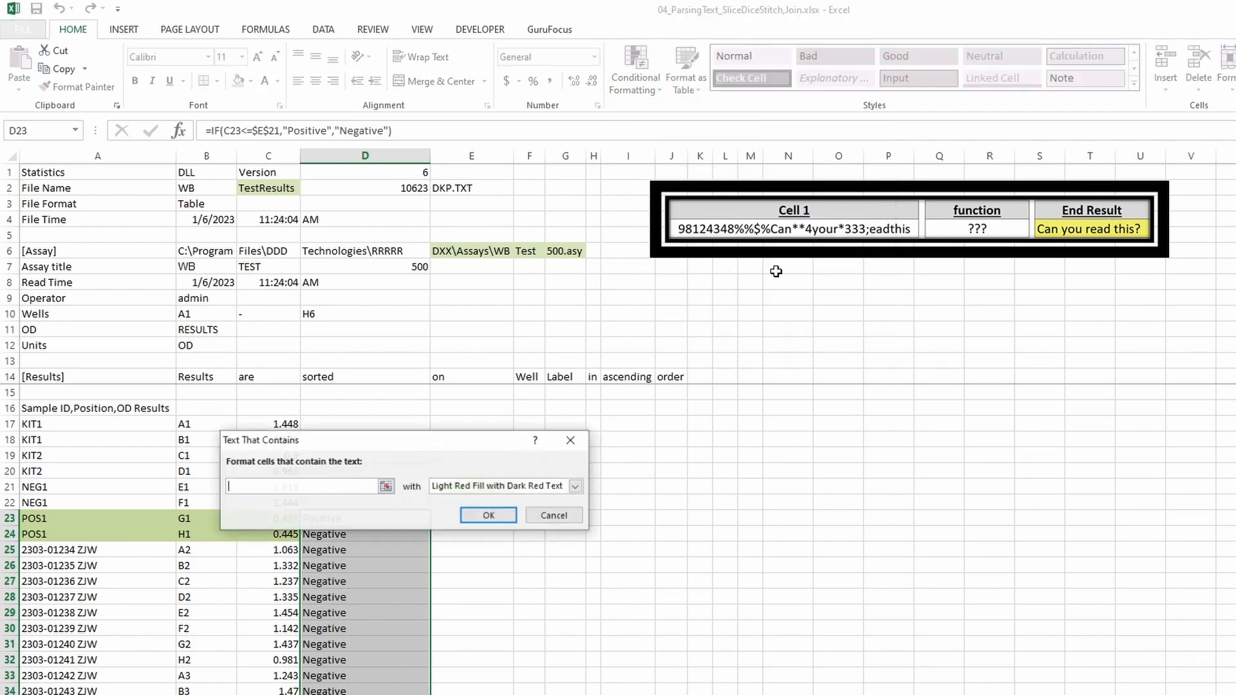
type("Positive")
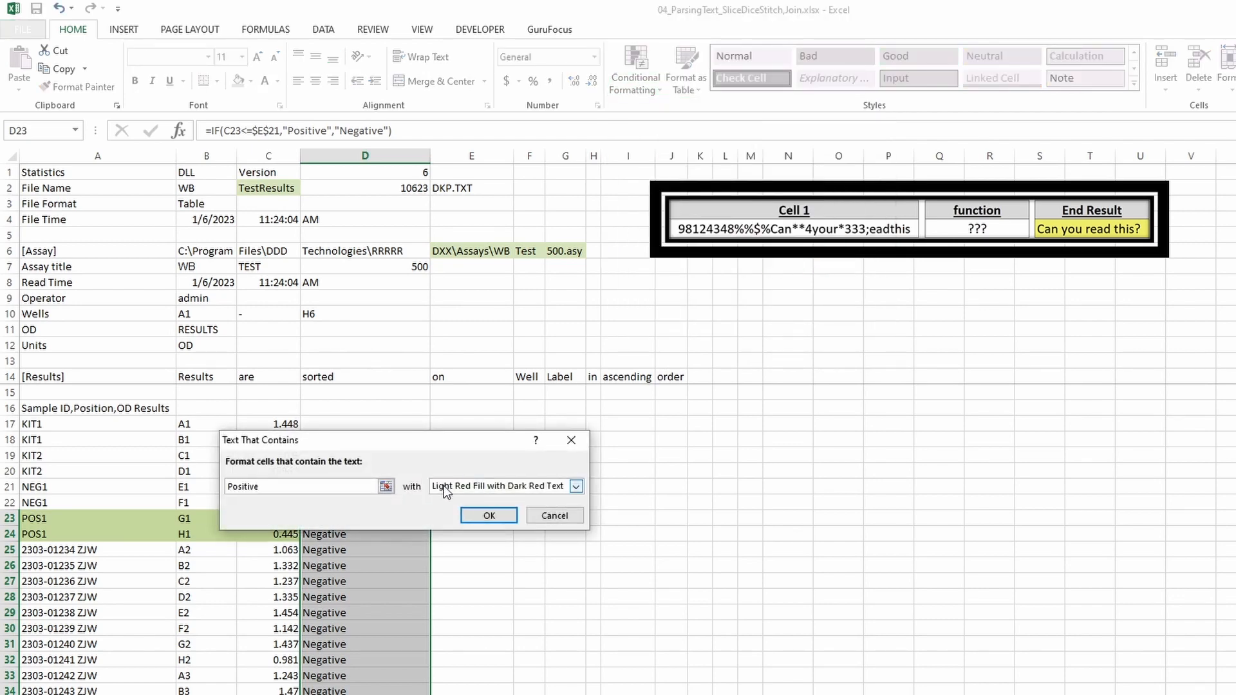
left_click(443, 486)
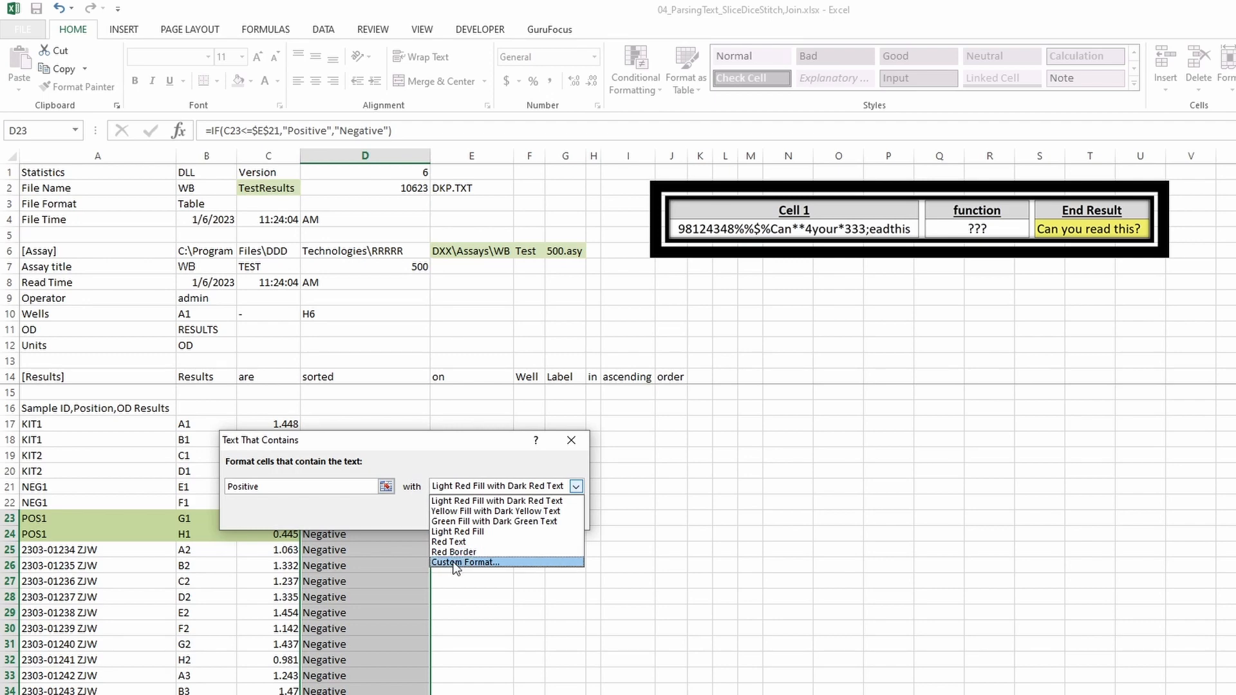
left_click(455, 563)
left_click(356, 293)
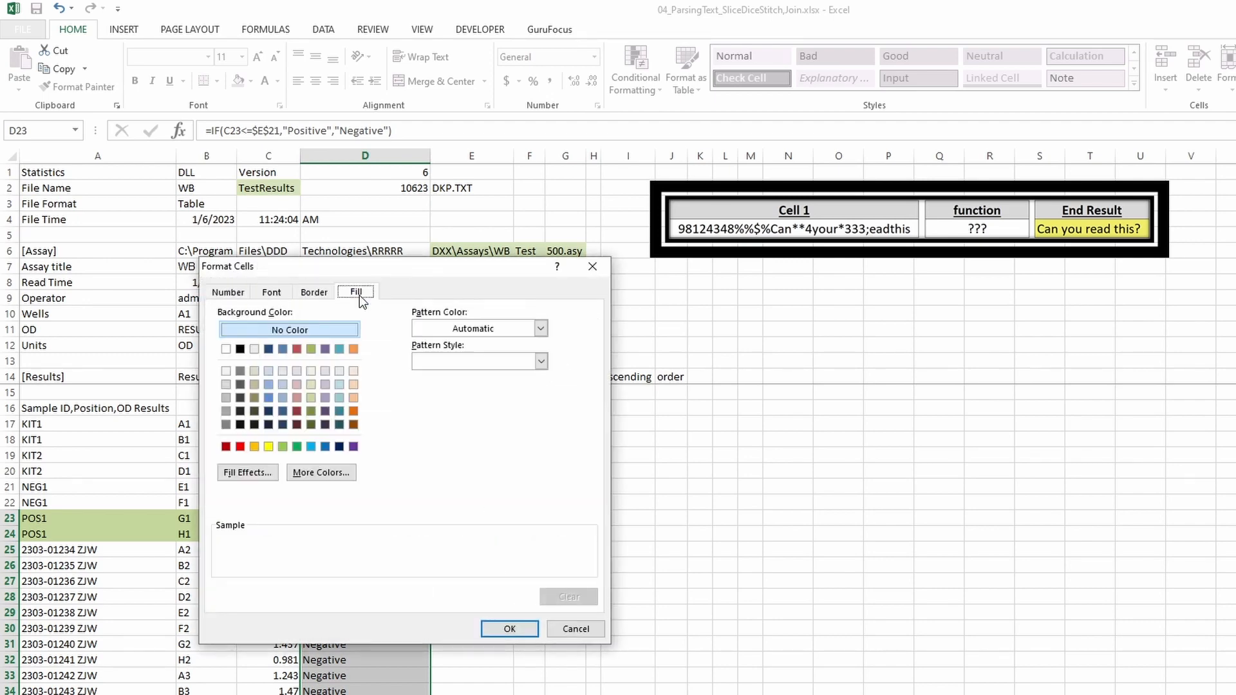
left_click(310, 384)
left_click(510, 629)
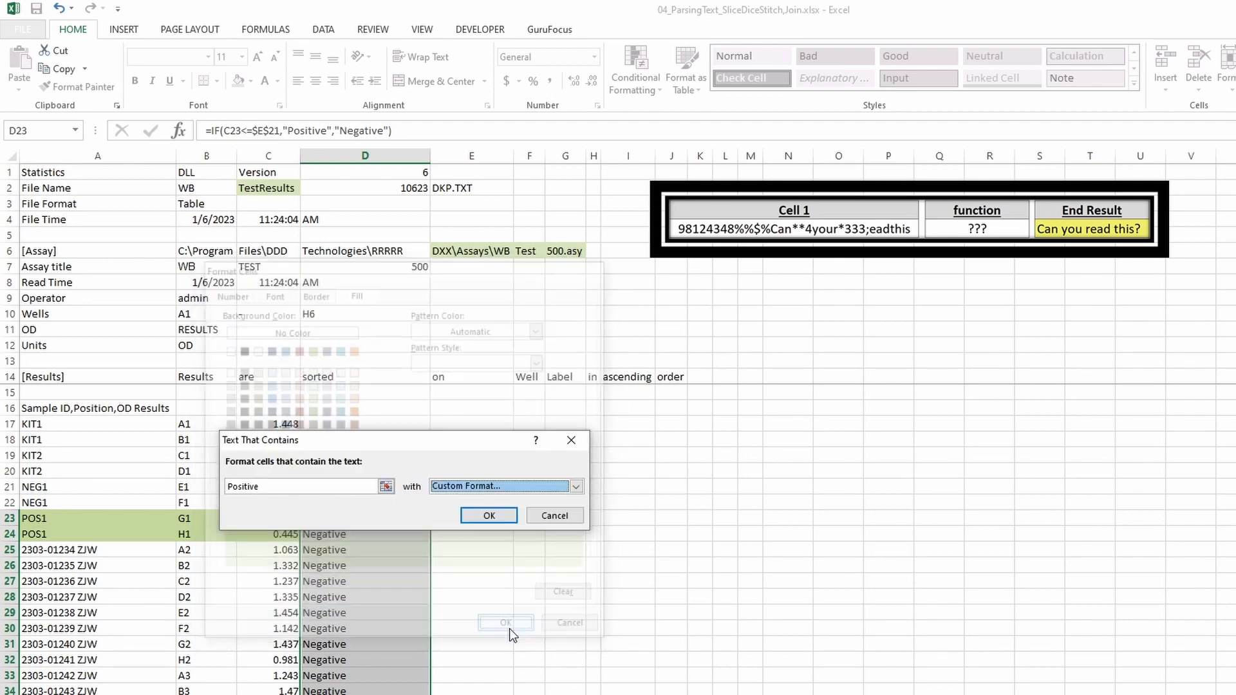
left_click(489, 515)
left_click(419, 519)
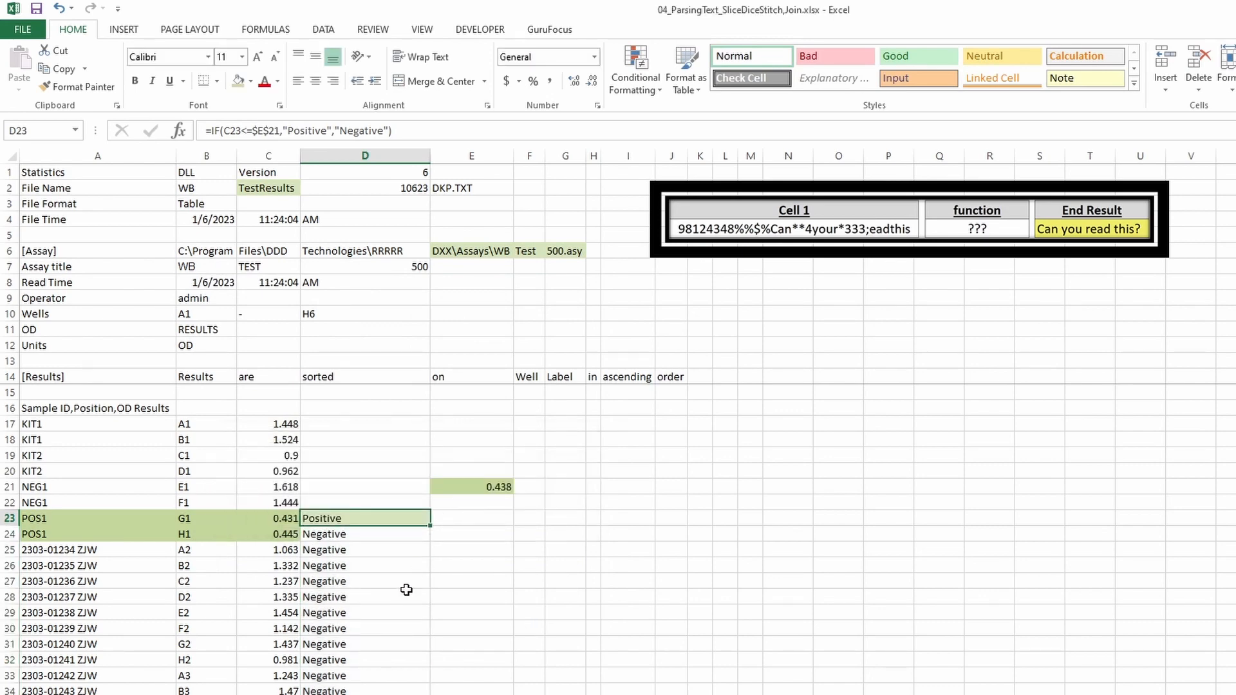
Set the OD result in C32 to .357 and check the resulting classification in D32
scroll(405, 583, "down", 2)
left_click(392, 502)
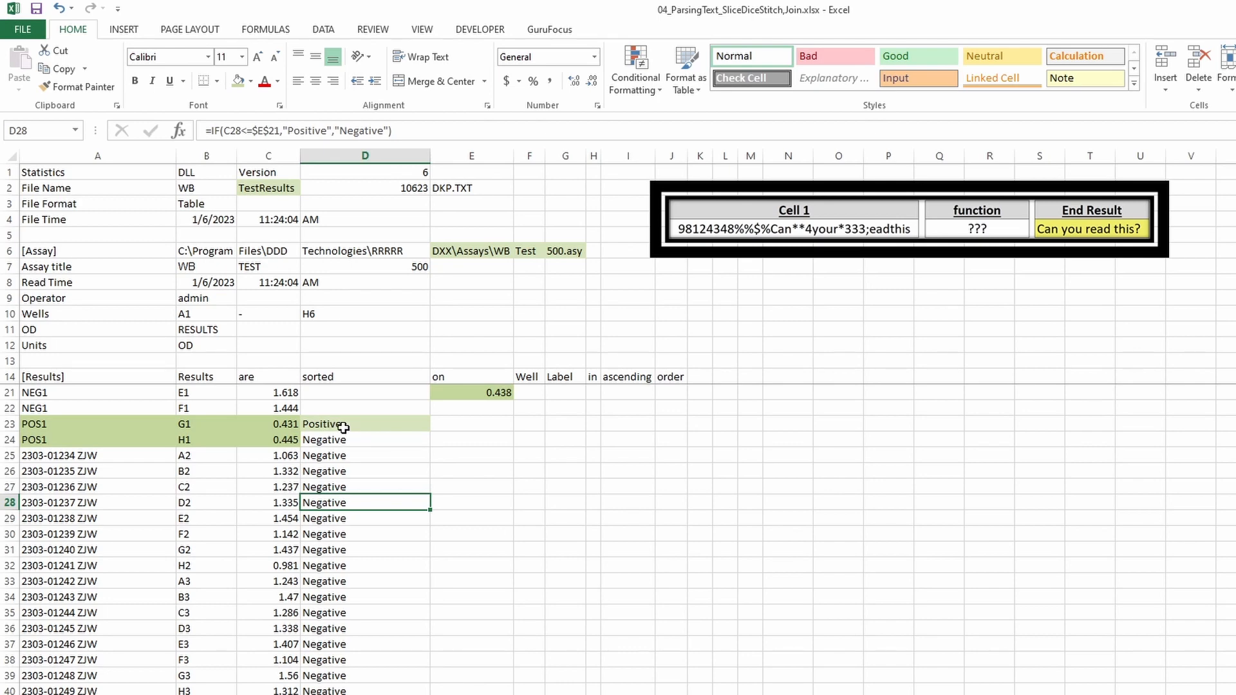
left_click_drag(330, 425, 341, 433)
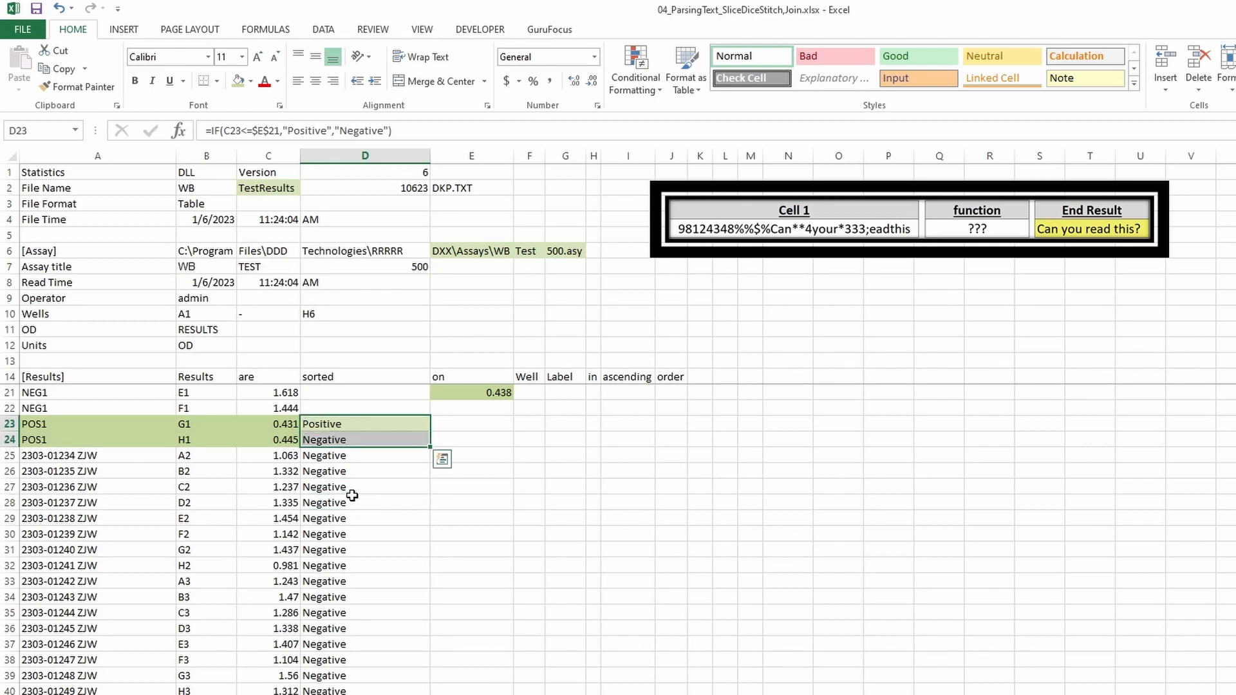
left_click(288, 569)
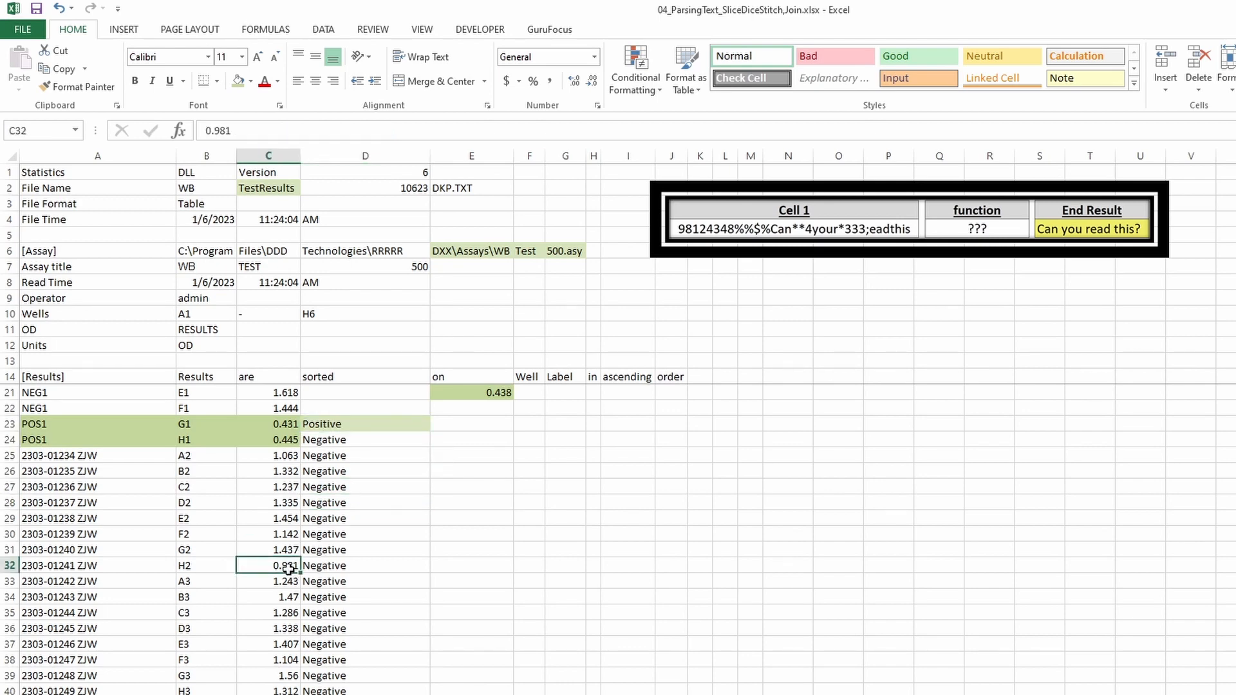
type(".357")
key("Return")
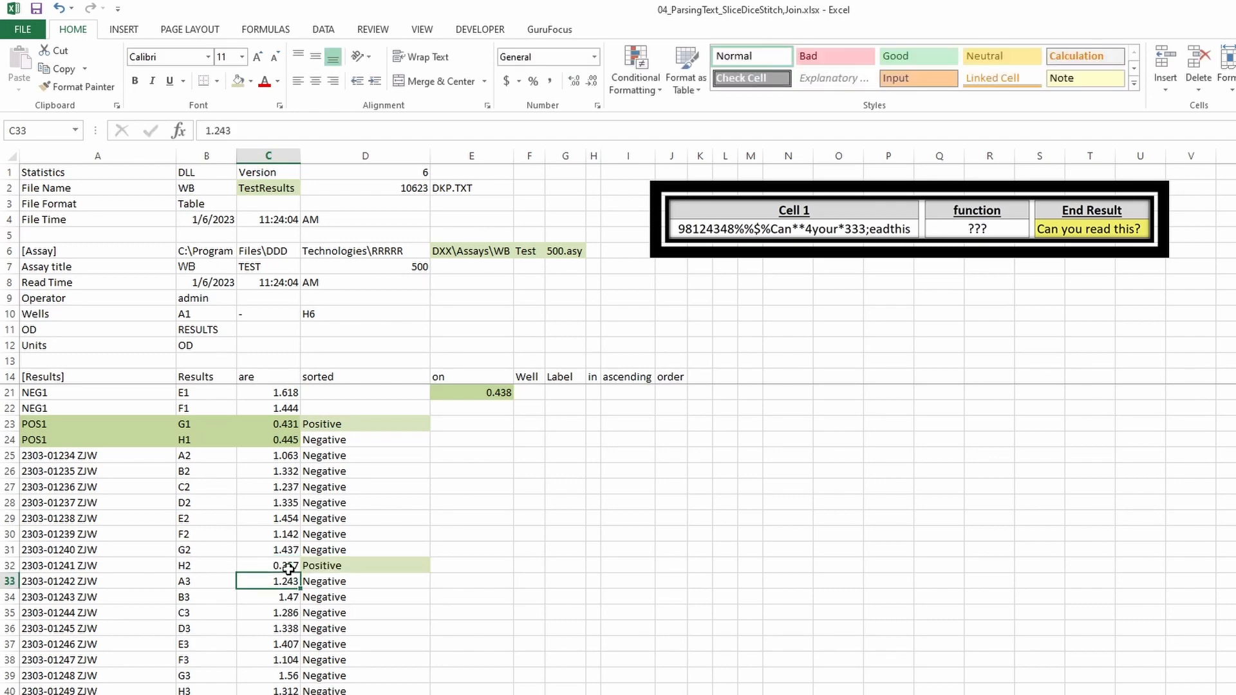
left_click(378, 560)
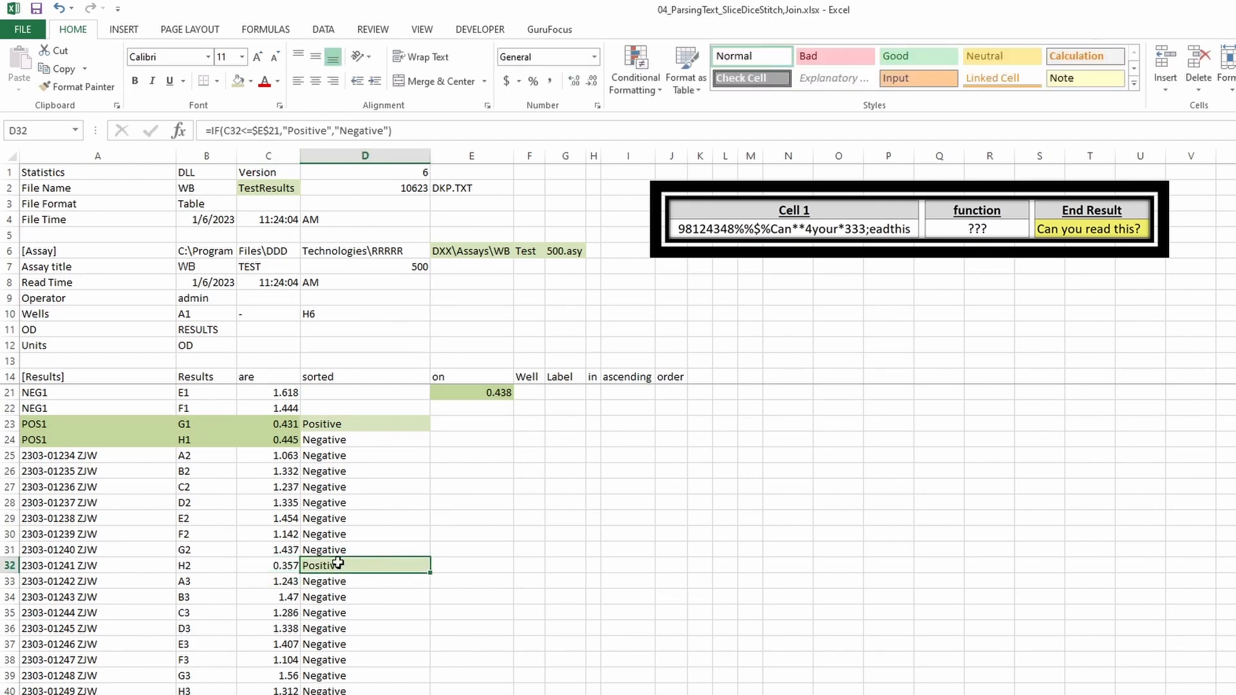
scroll(339, 563, "up", 2)
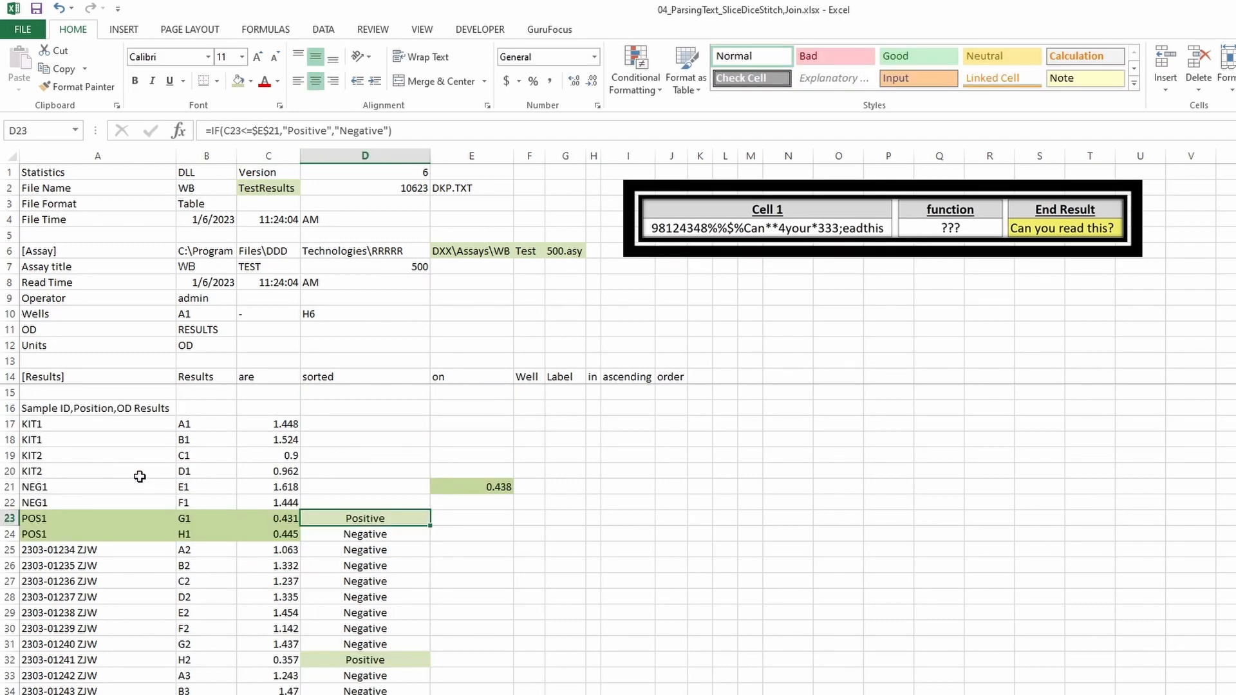
Move the example picture showing Cell 1, function and End Result over the assay details, covering about rows 6 to 10 from column A
left_click_drag(774, 220, 274, 298)
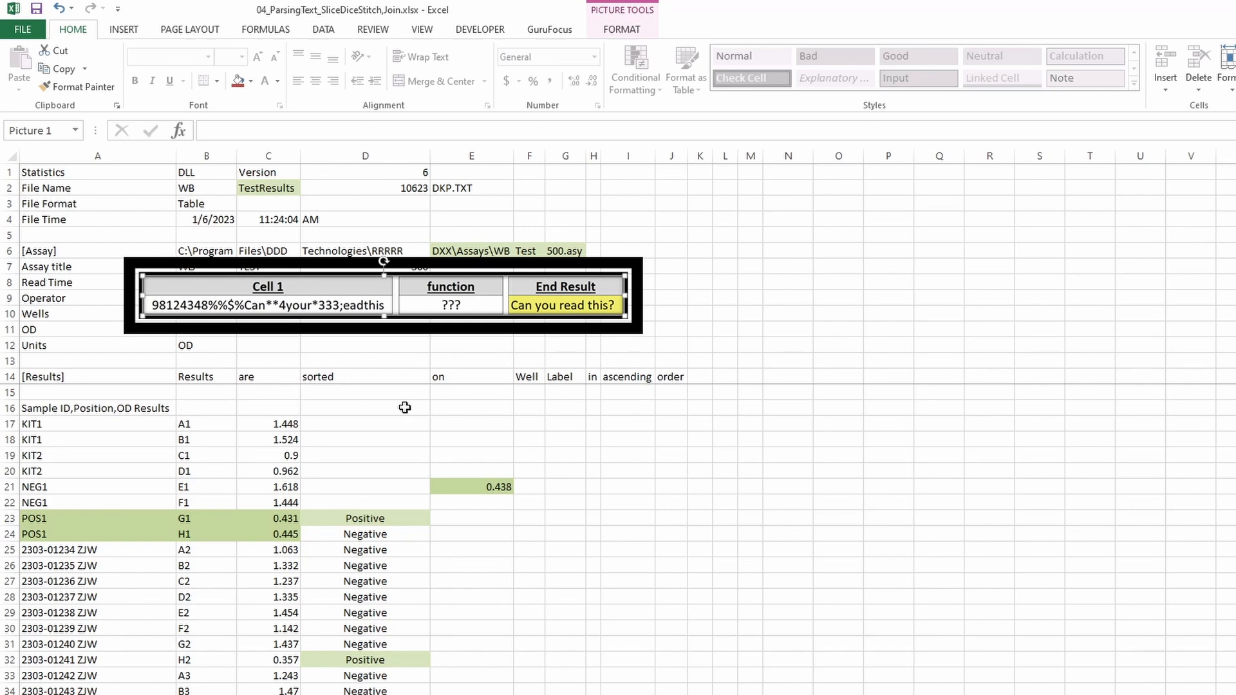
left_click_drag(439, 276, 464, 198)
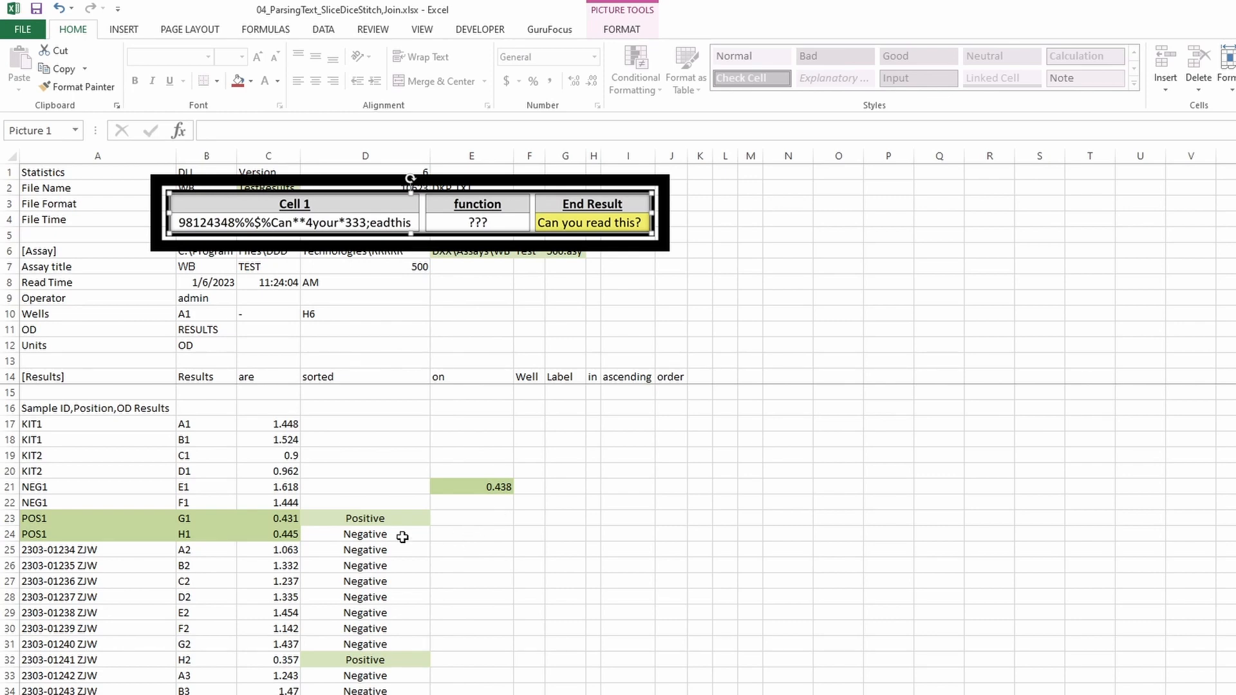
key("Escape")
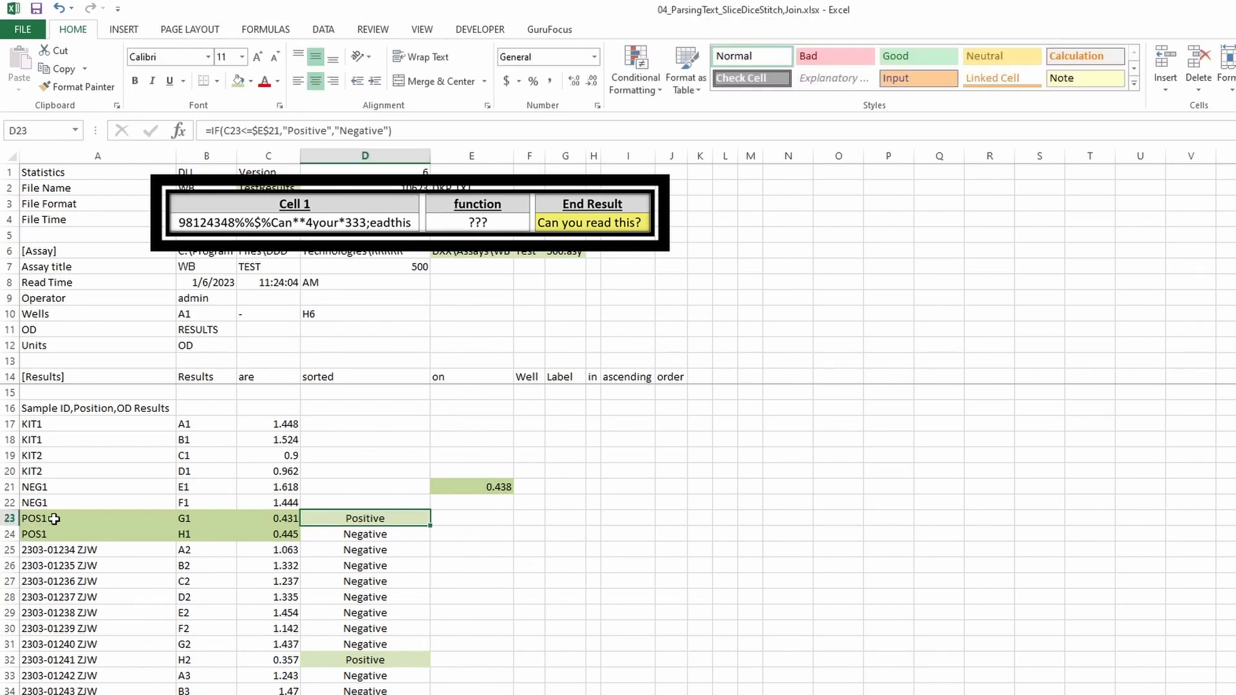
left_click(380, 532)
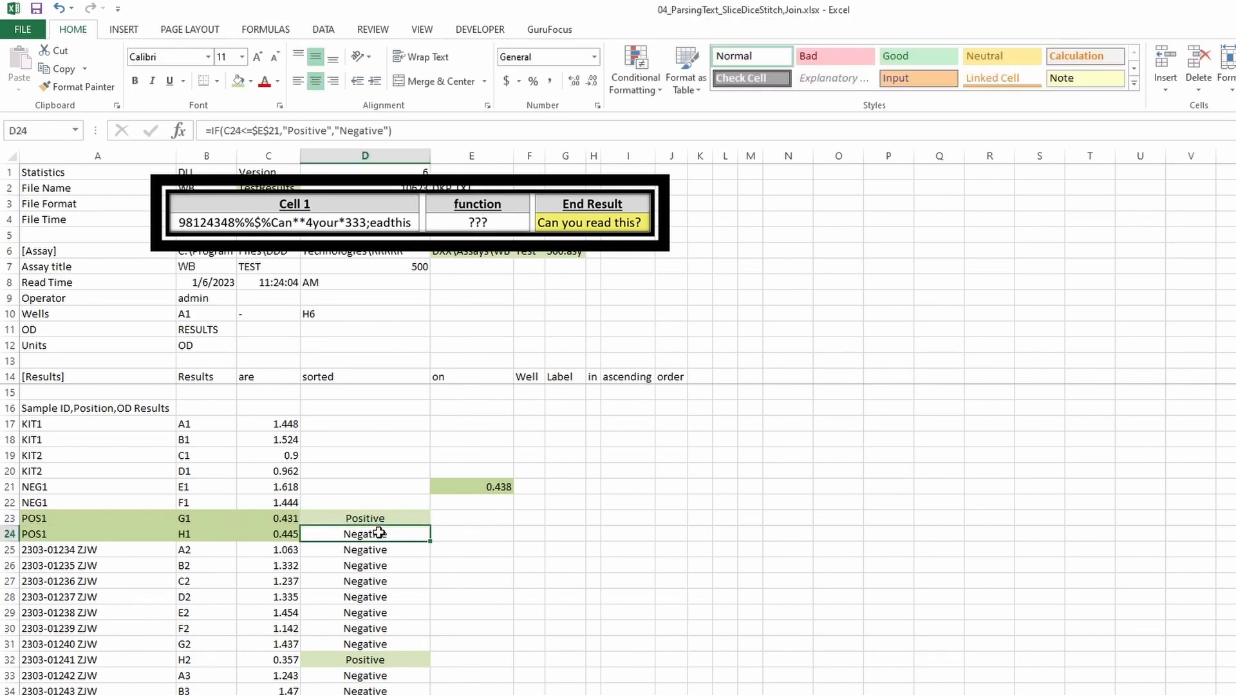
left_click(472, 520)
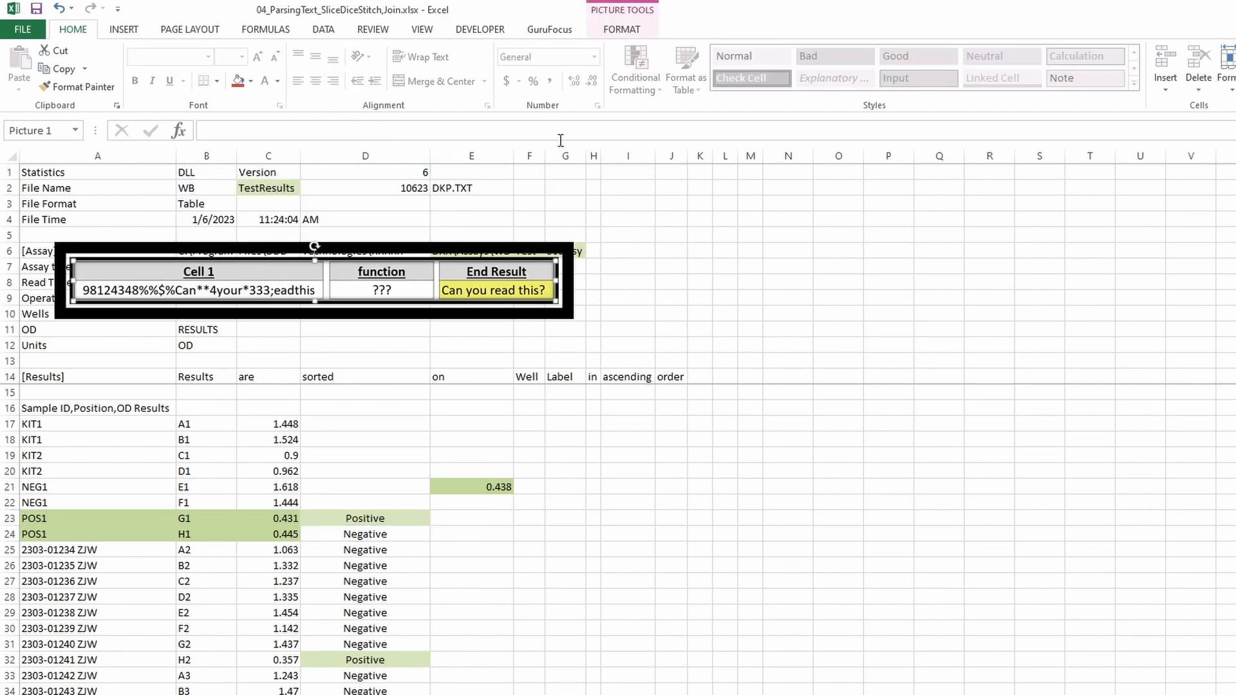
left_click_drag(225, 281, 209, 279)
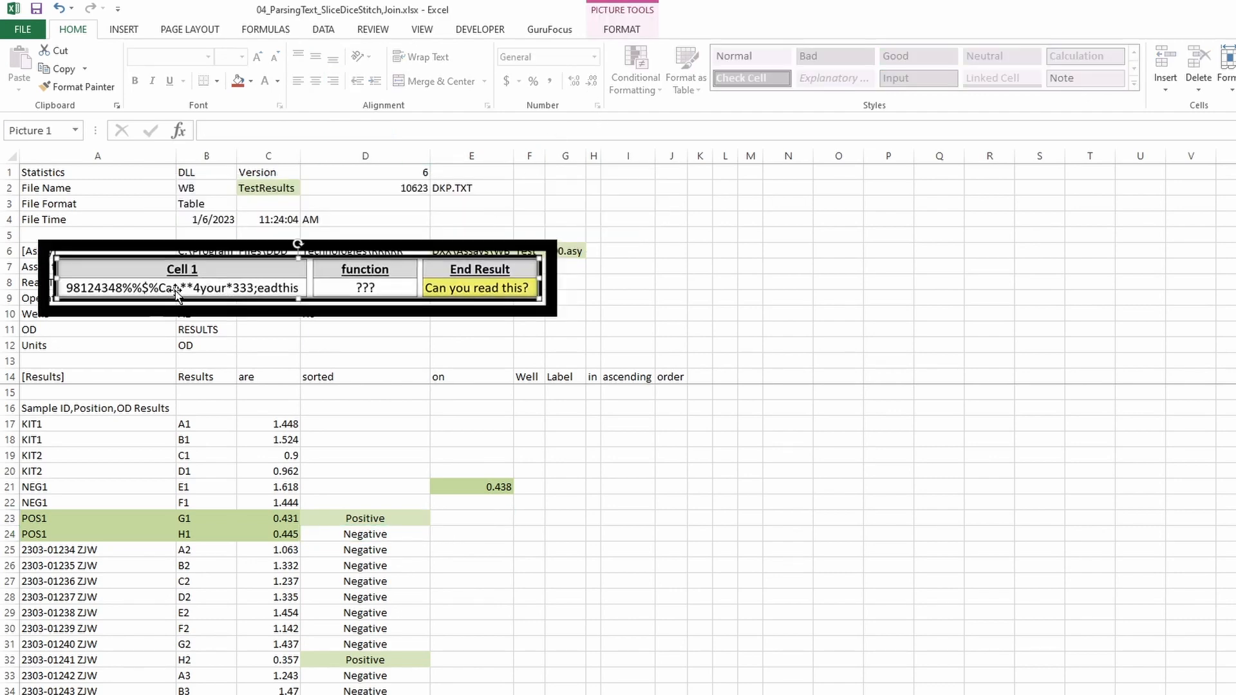